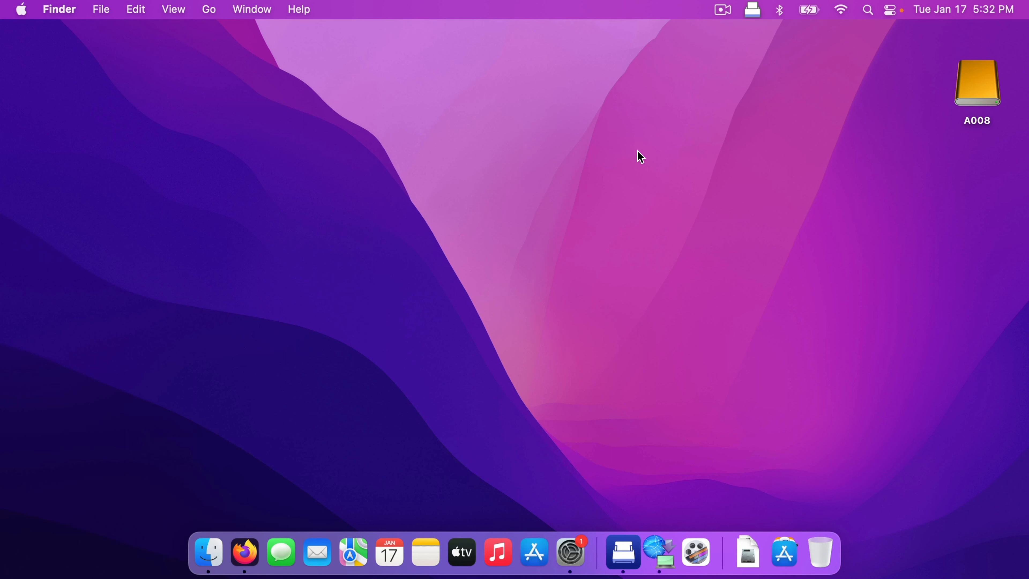
- Check the Locations list in a Finder window for the external drive A008, and close the window
click(208, 552)
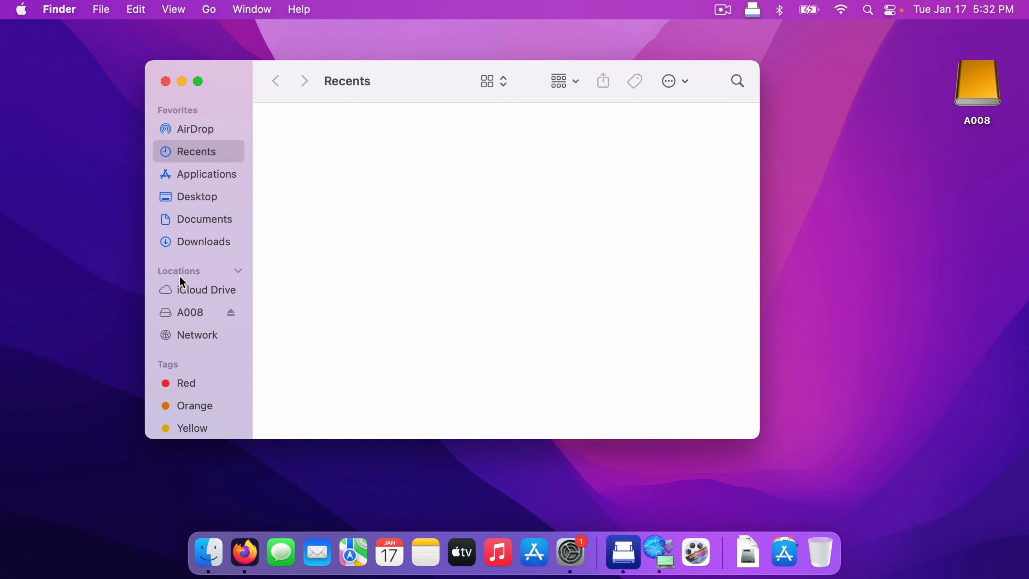
click(239, 270)
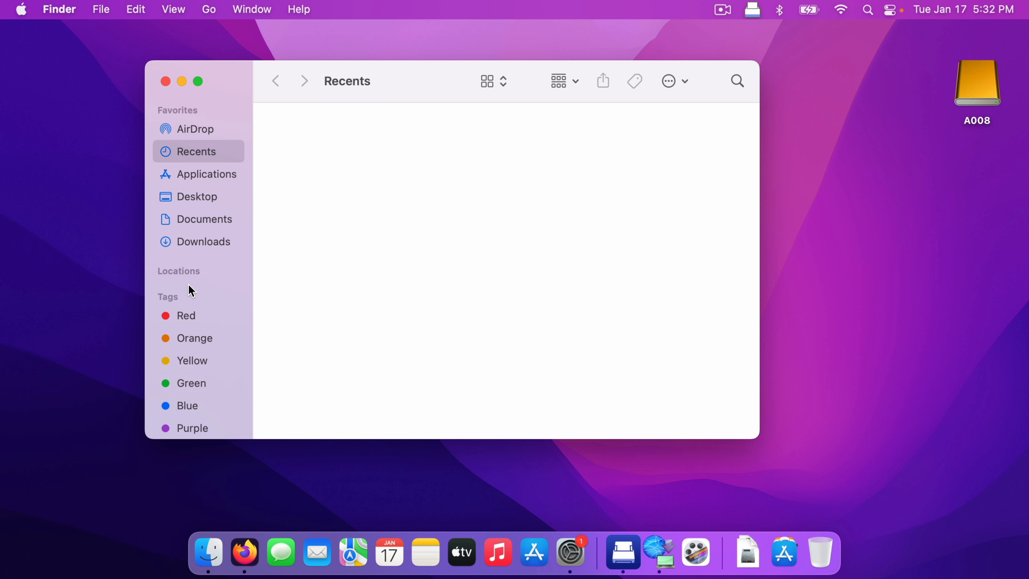
click(239, 271)
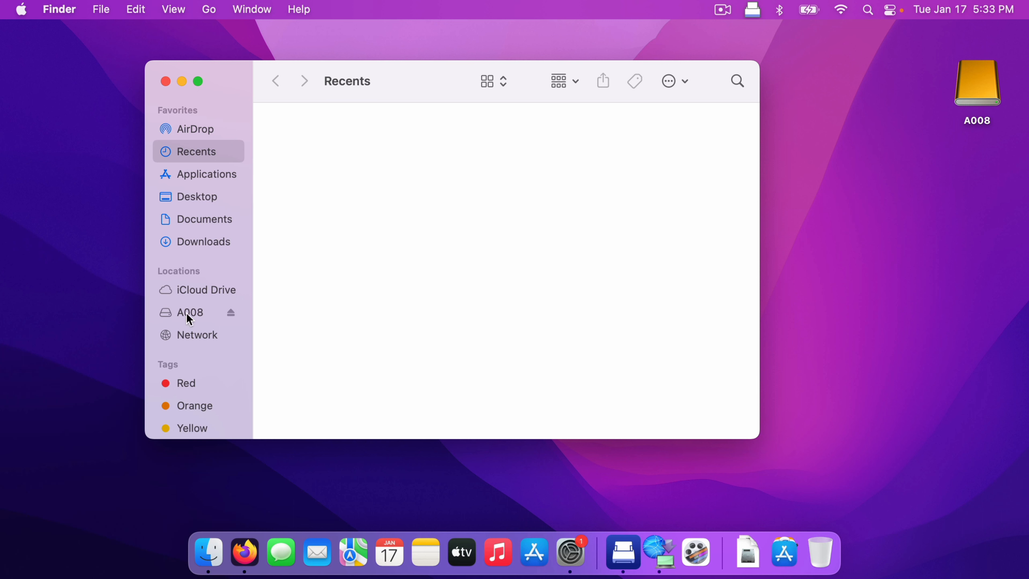
click(165, 83)
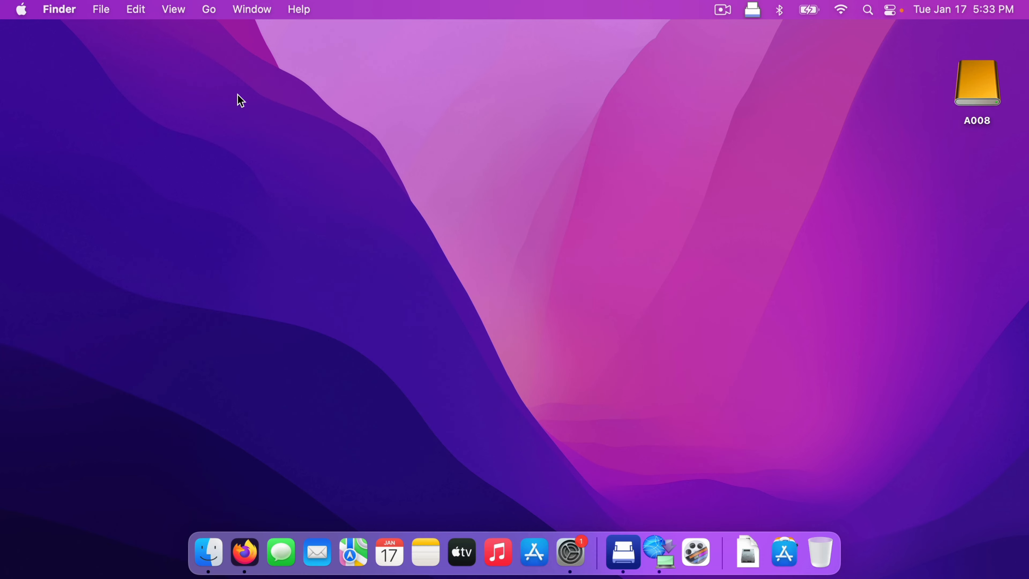
- Launch Disk Utility from the Utilities folder and show the Applications folder in a Finder window
click(785, 554)
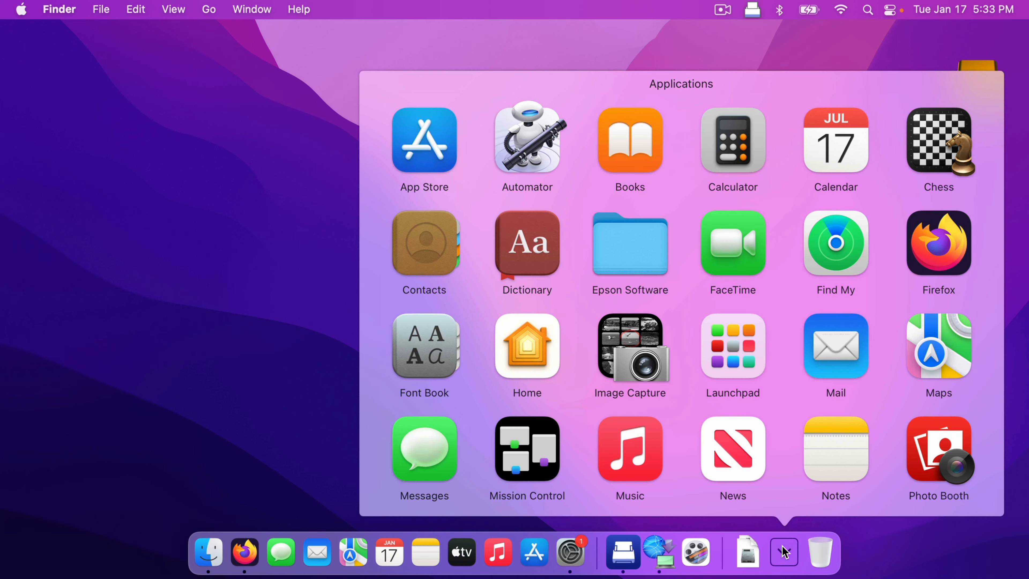
scroll(774, 387, down, 5)
click(724, 473)
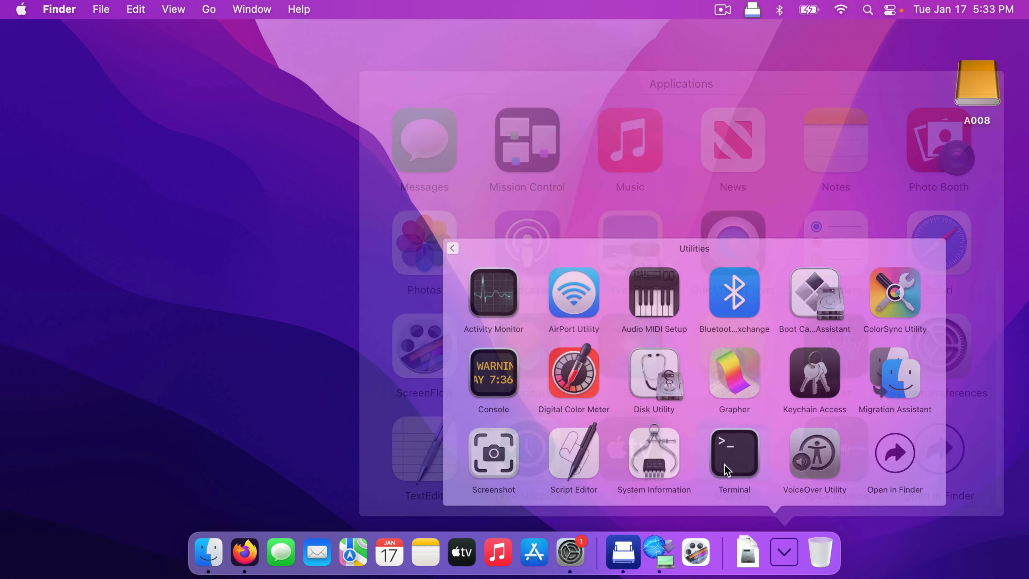
click(639, 365)
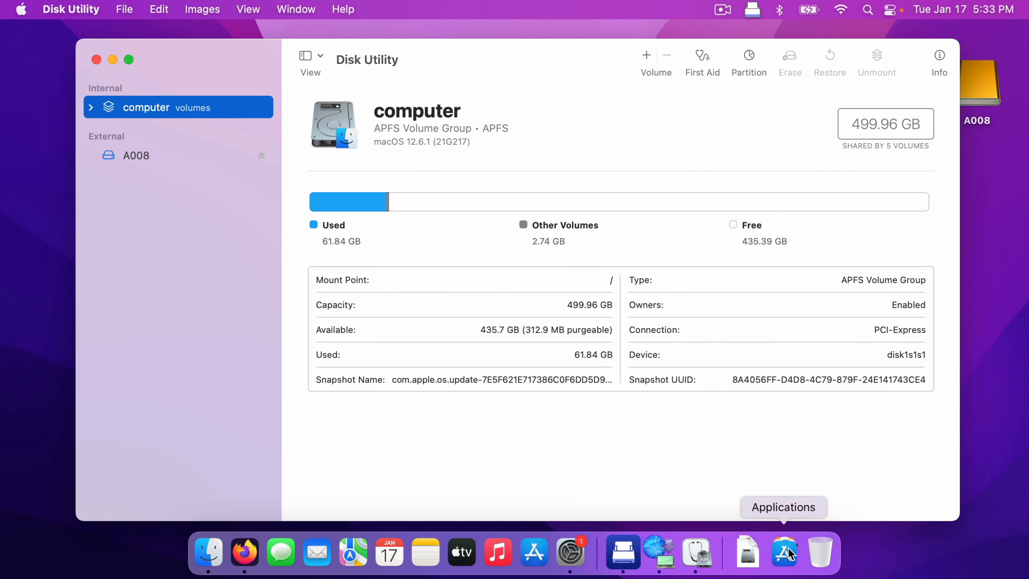
click(210, 555)
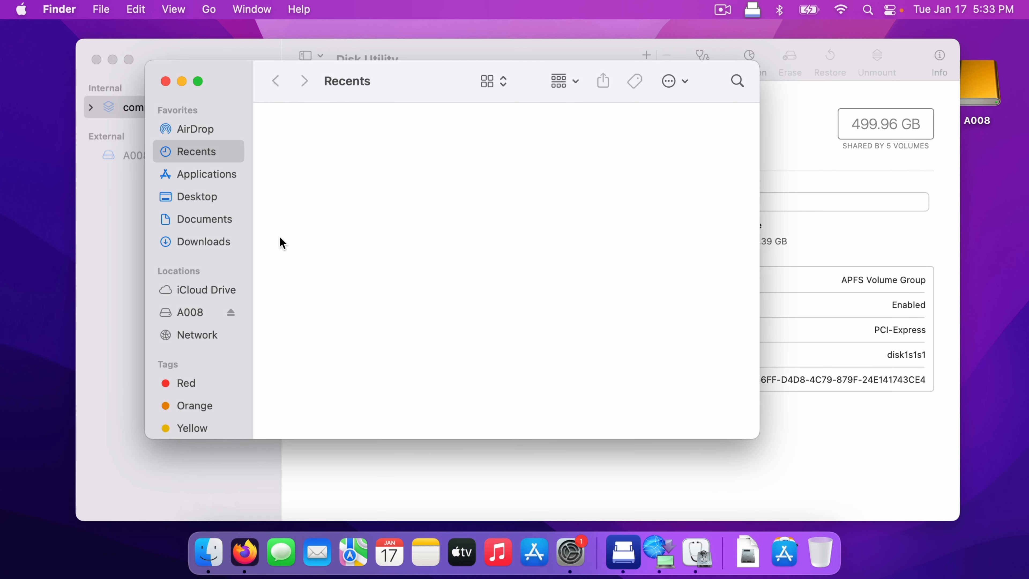
click(194, 178)
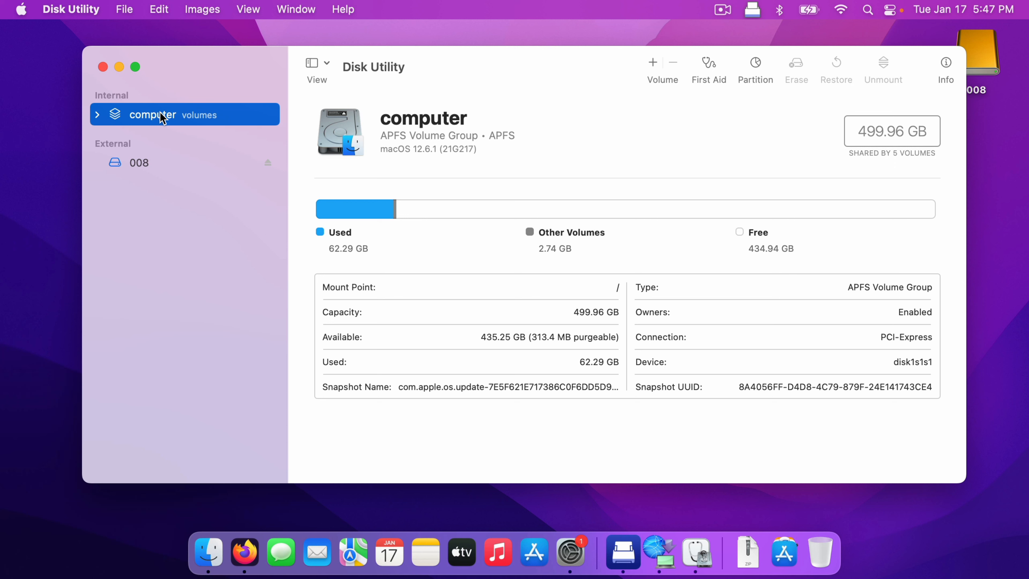
- Erase the external drive 008 with the name Film Data and format Mac OS Extended (Journaled), and close Disk Utility
click(140, 167)
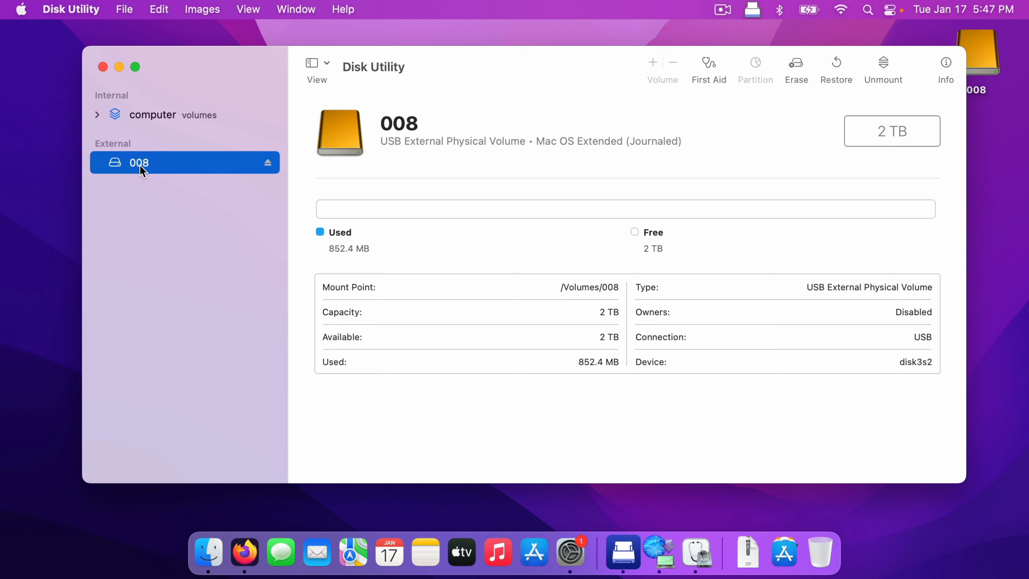
click(797, 64)
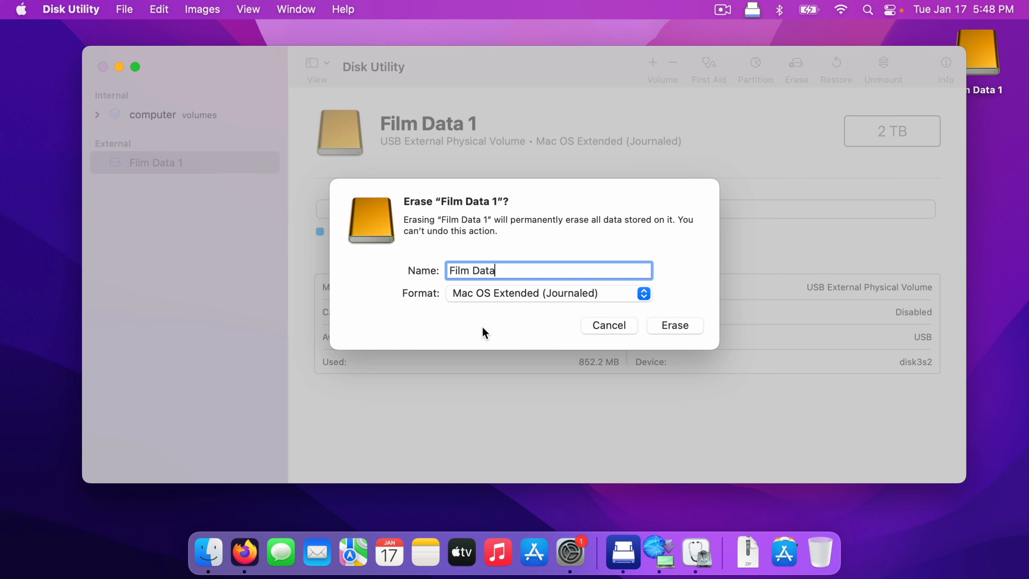
click(675, 325)
click(669, 294)
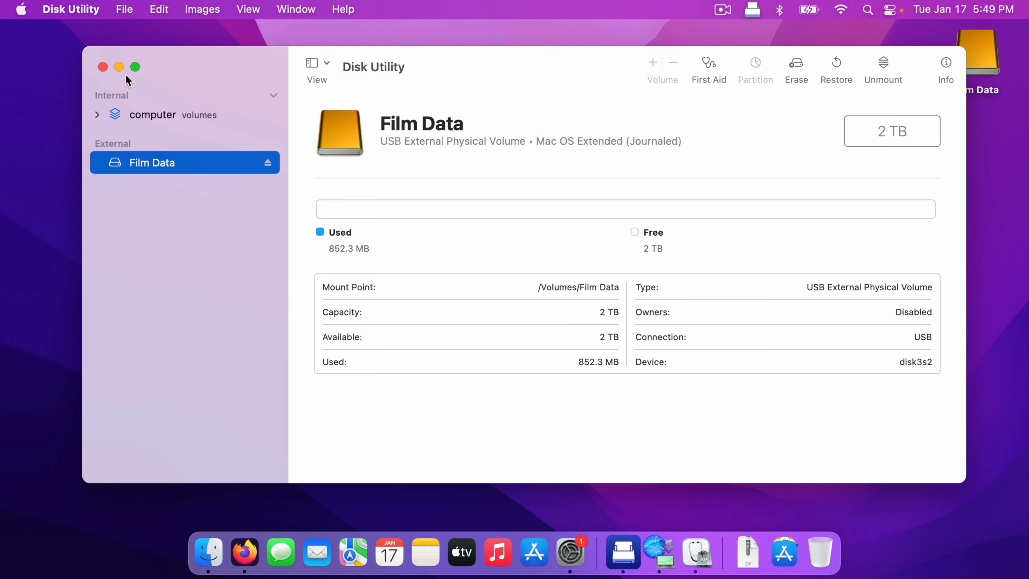
click(103, 67)
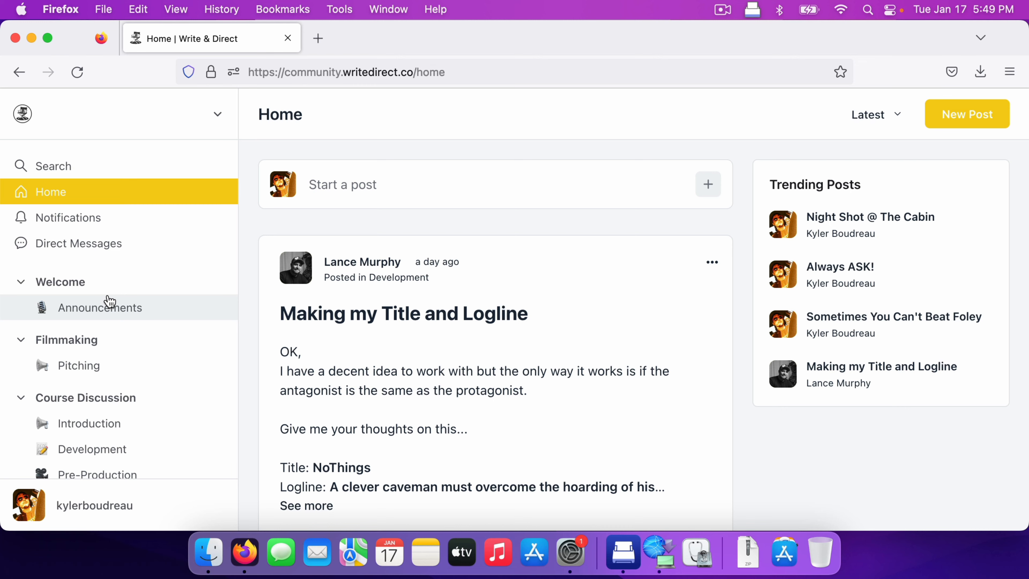
- Download The Gold Lesson Files from the community site's Post Production space in Firefox, and close the browser window
scroll(105, 299, down, 5)
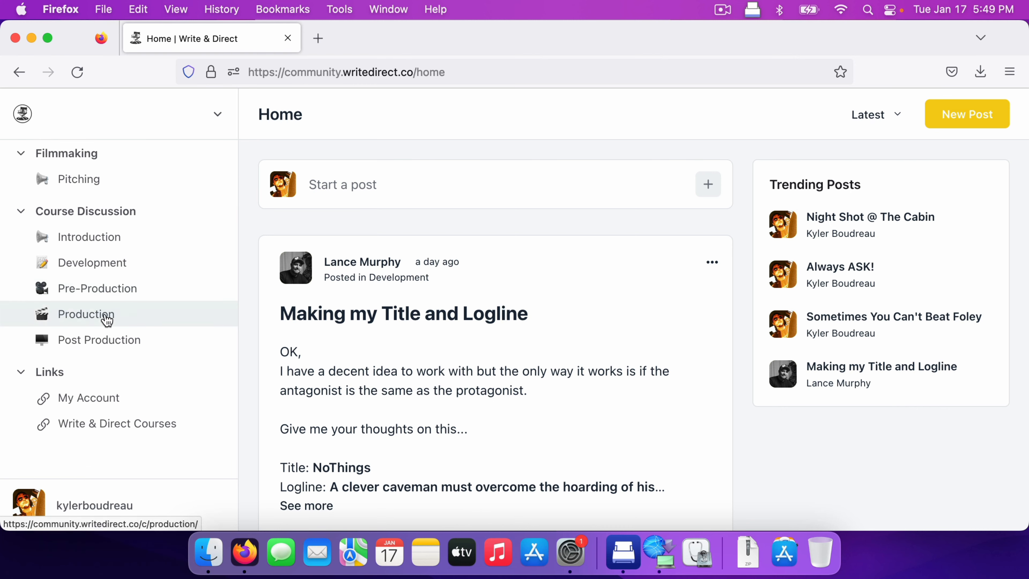
click(106, 347)
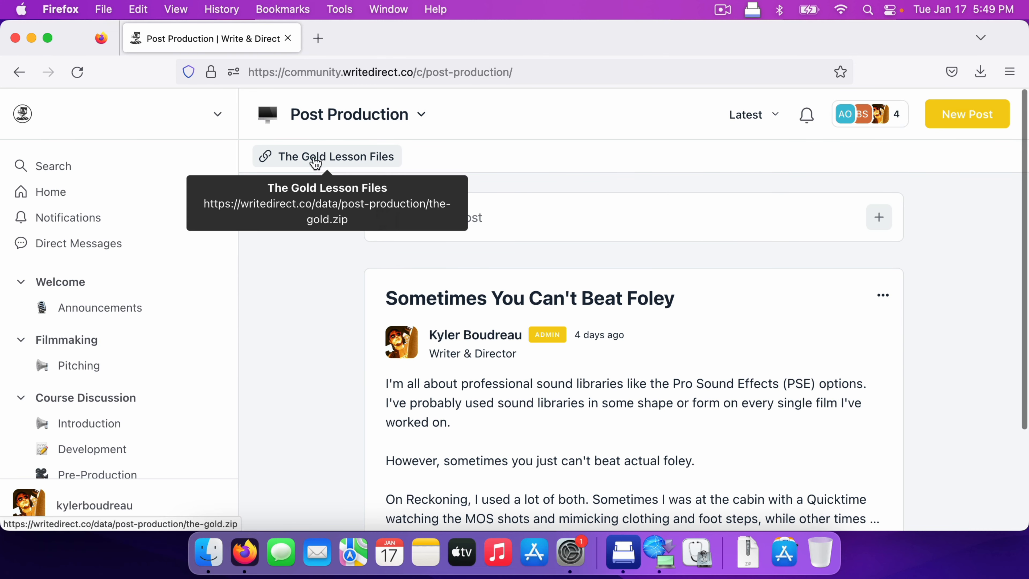
click(380, 162)
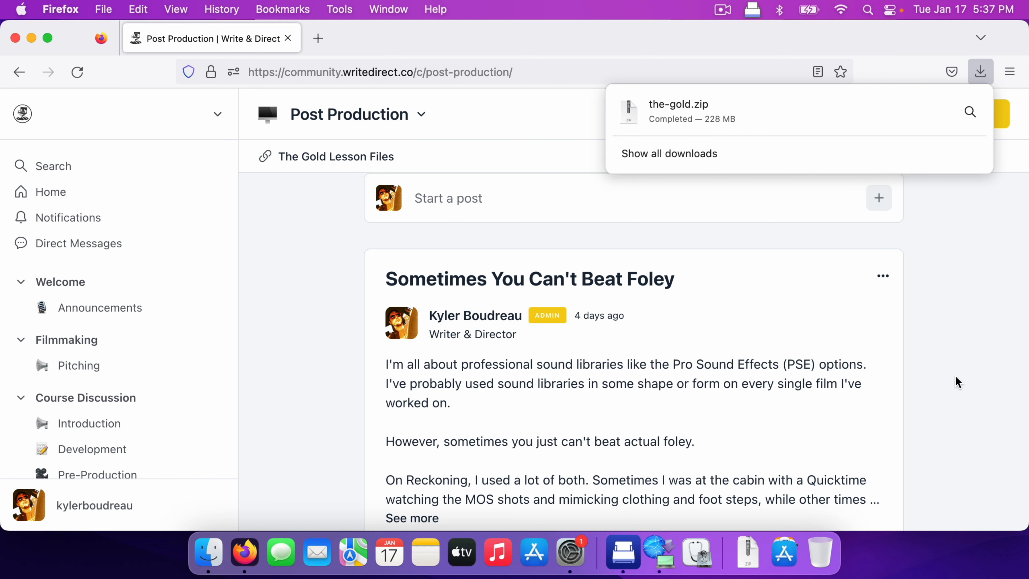
click(15, 38)
- Show the Downloads folder in a Finder window and move the window toward the desktop's upper-left corner
click(210, 552)
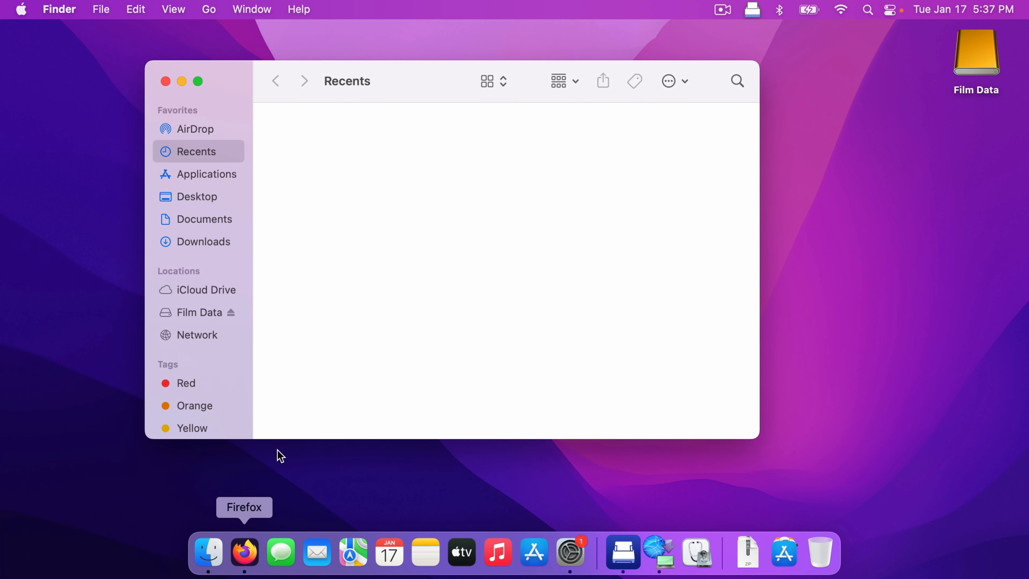
click(203, 244)
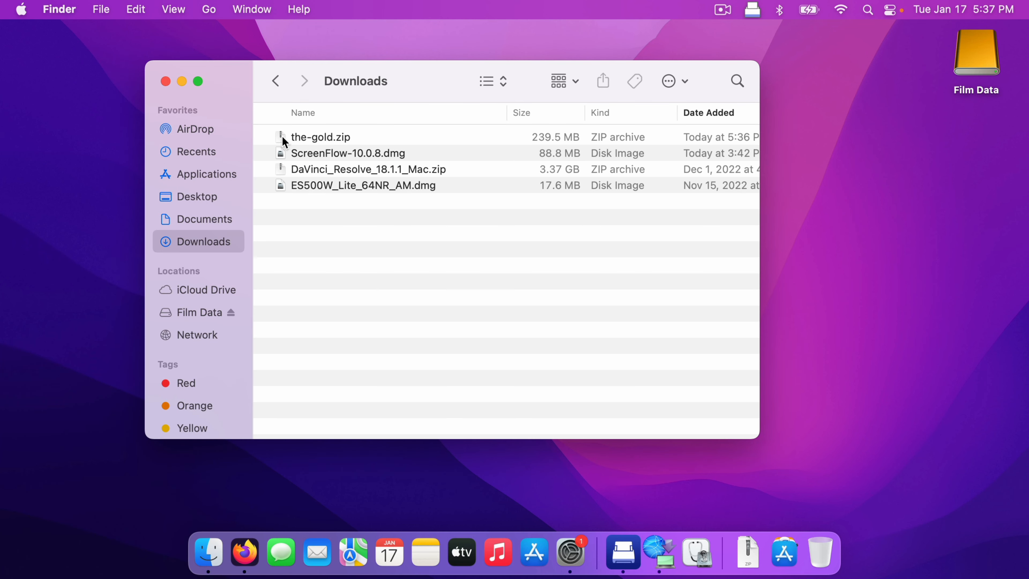
drag(397, 84, 318, 84)
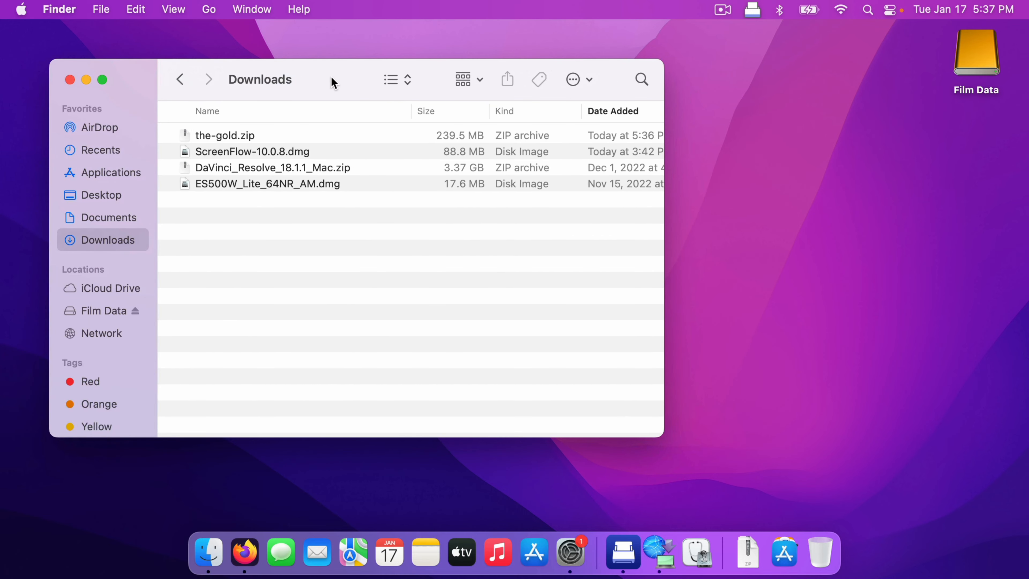
drag(328, 77, 317, 74)
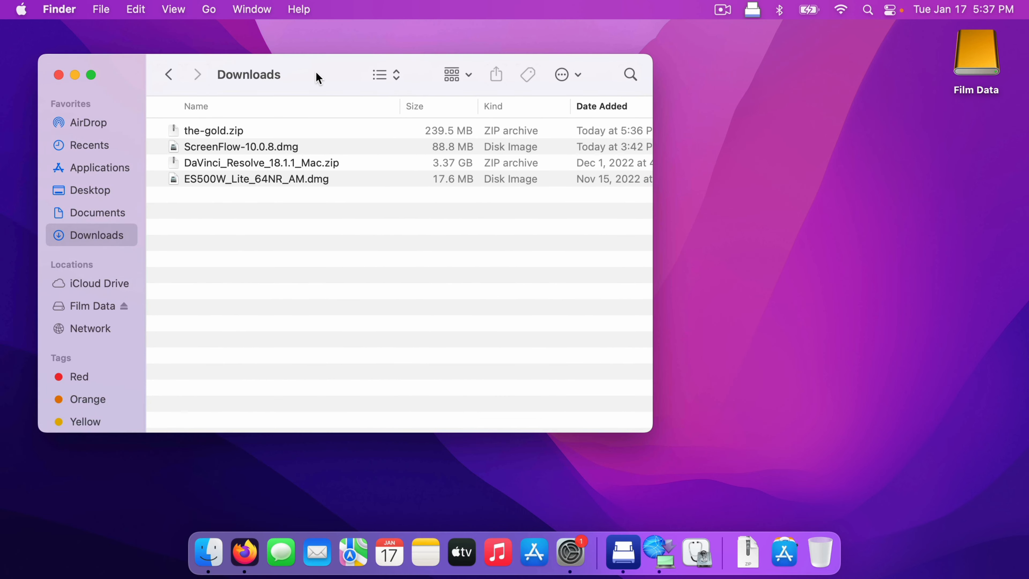
- Open the Film Data drive in a second Finder window and copy the-gold.zip from Downloads onto it
key(super+n)
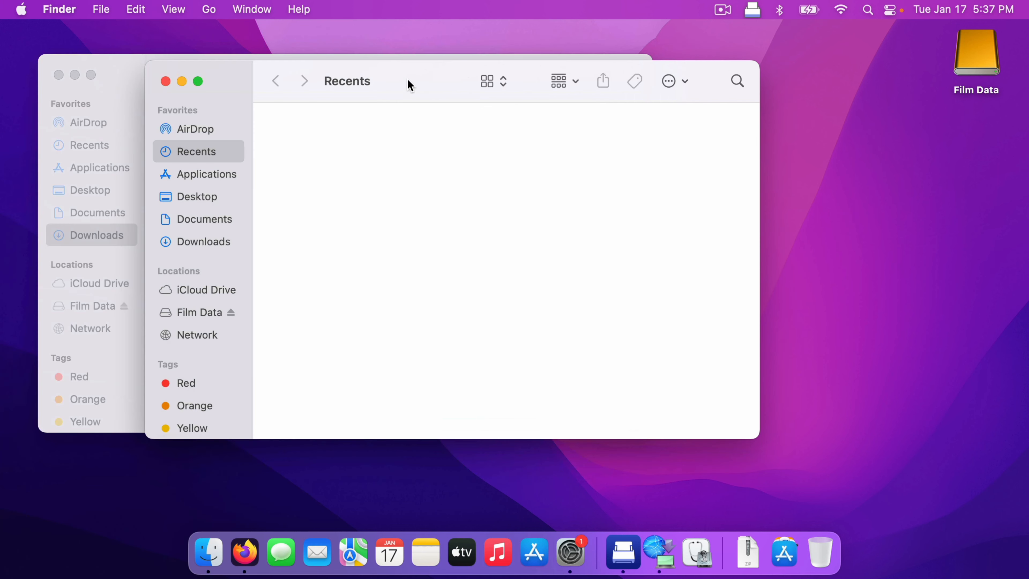
drag(409, 85, 640, 146)
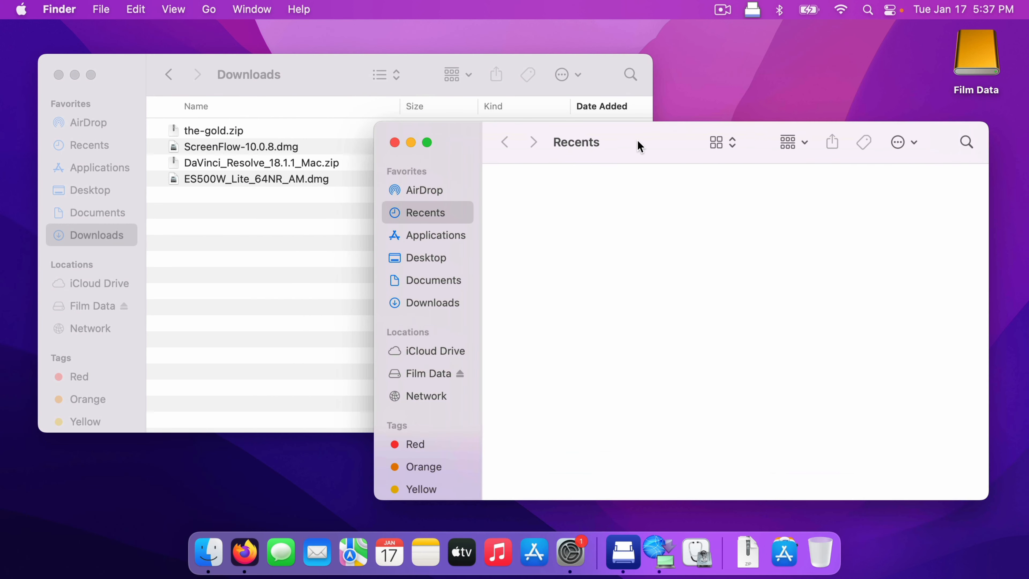
click(417, 375)
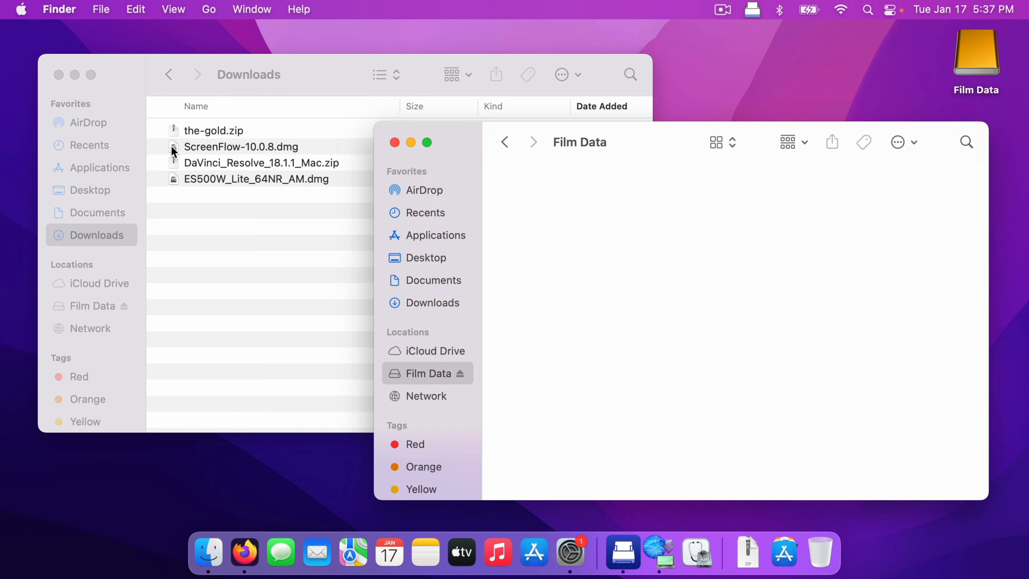
drag(176, 133, 563, 215)
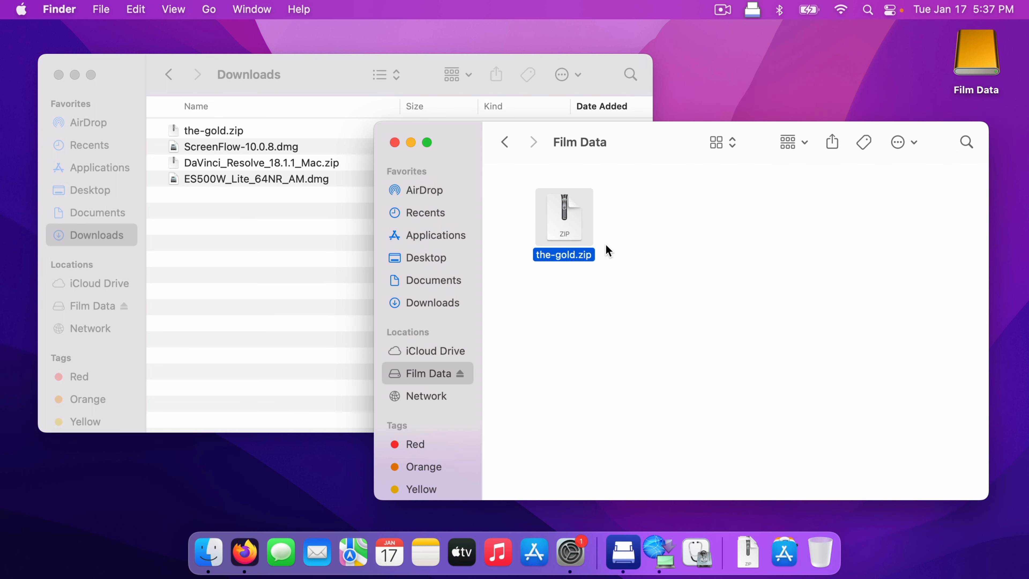
- Extract the-gold.zip on the Film Data drive and move that copy of the archive to the Trash
double_click(575, 229)
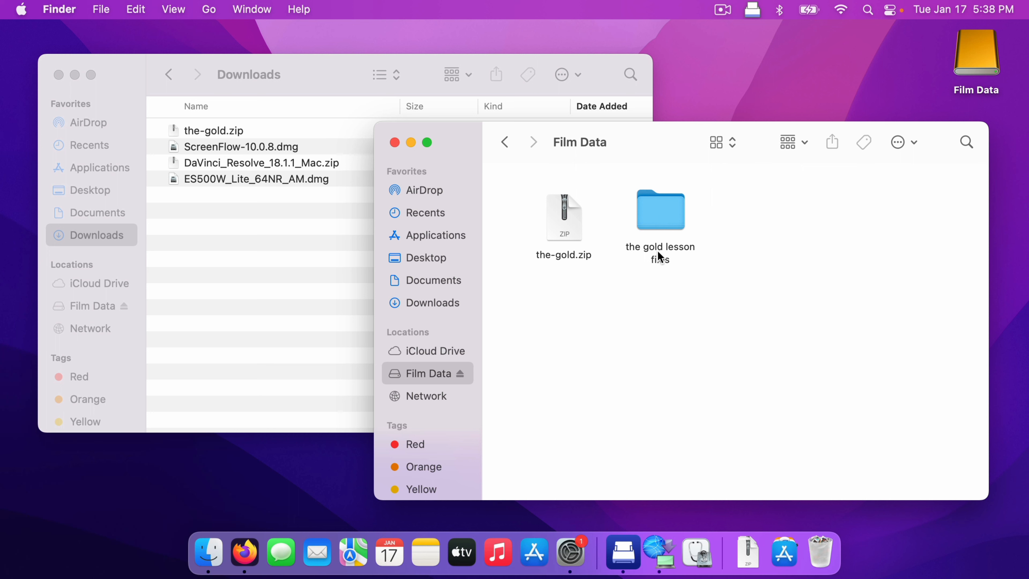
click(561, 223)
drag(561, 223, 821, 553)
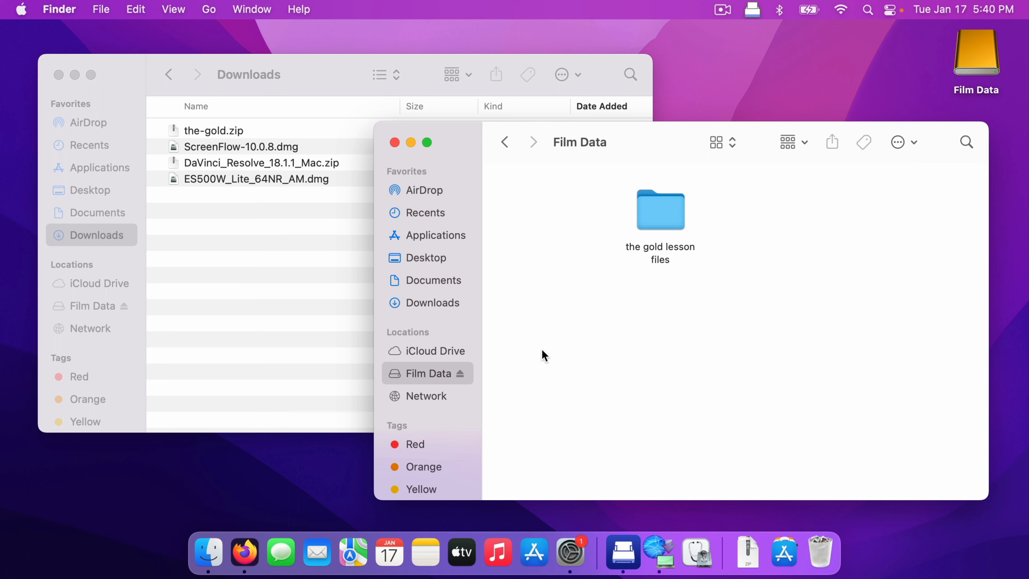
- Create a new folder named Resolve Original Media on the Film Data drive
right_click(550, 342)
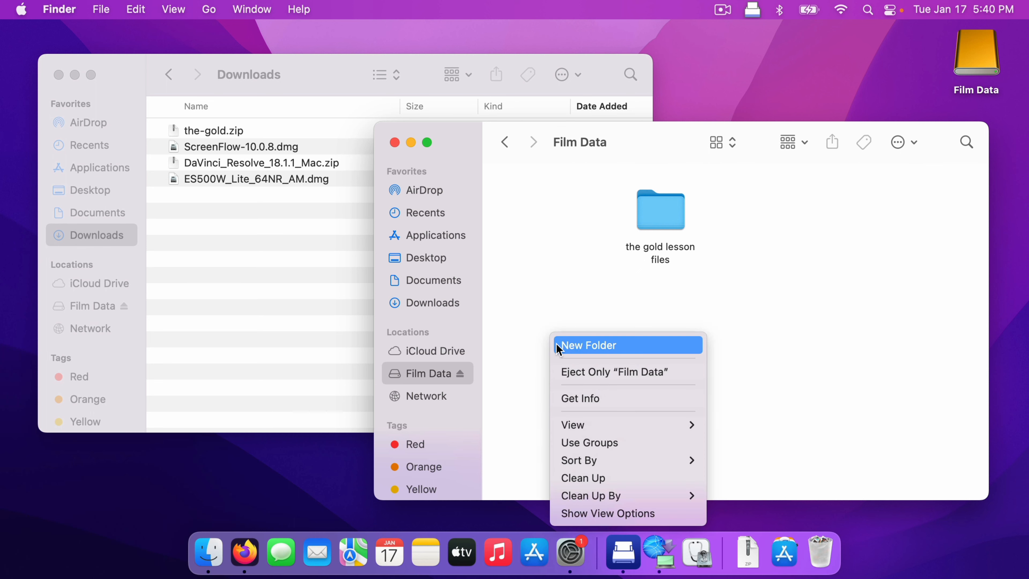
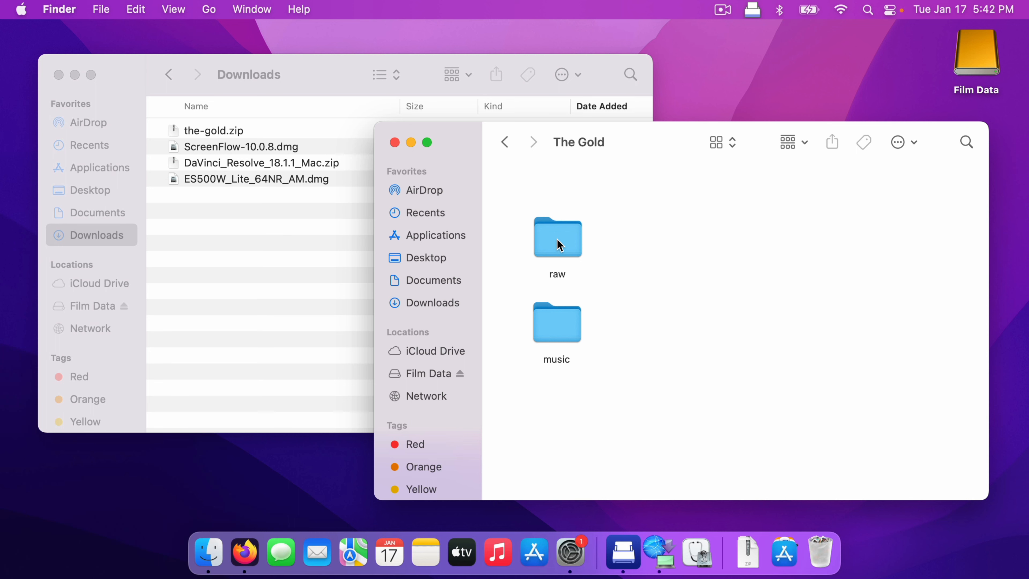
- Move all clips from the gold lesson files folder into the raw folder inside The Gold
double_click(558, 242)
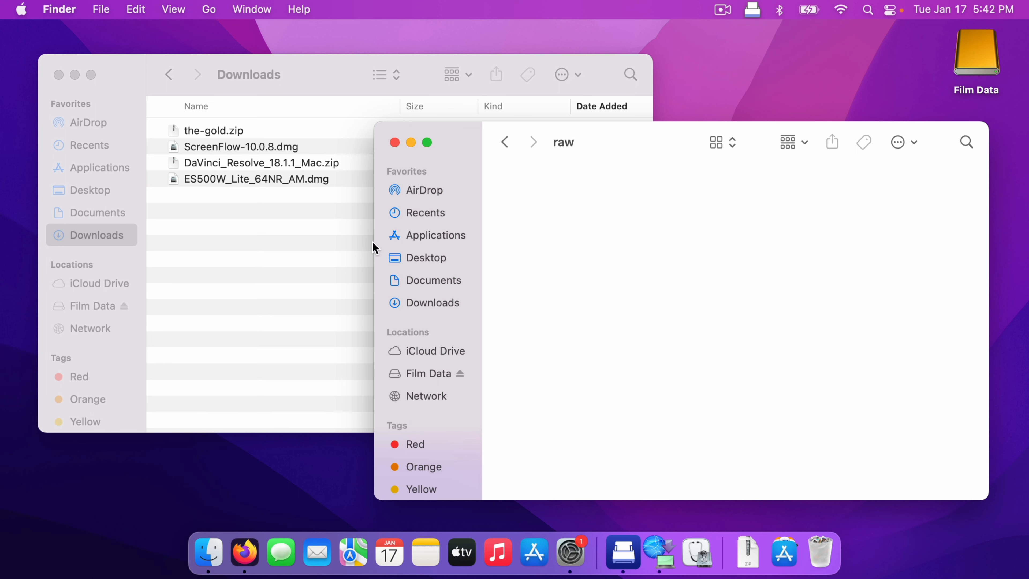
click(289, 240)
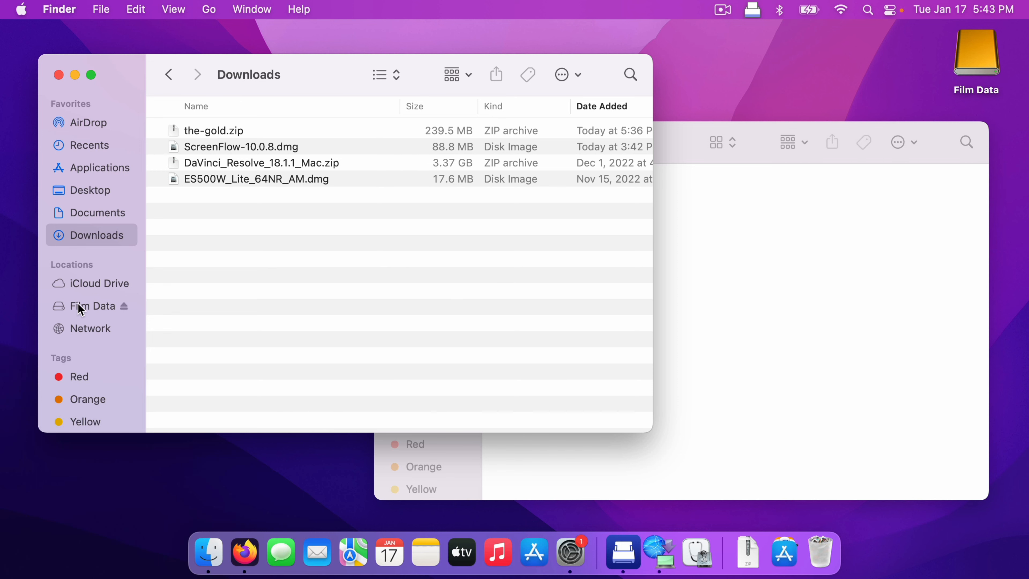
click(80, 311)
click(170, 77)
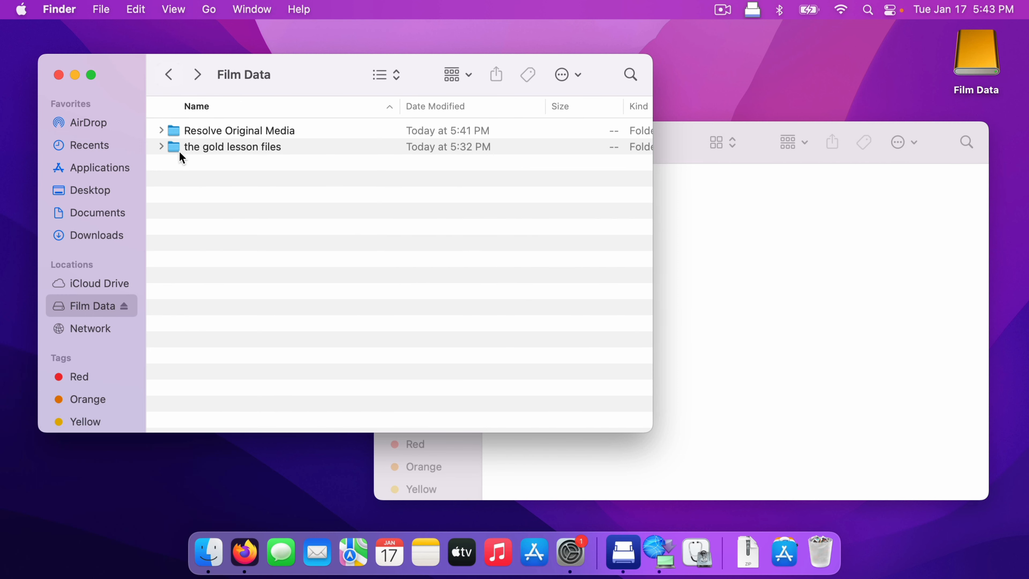
double_click(176, 149)
click(216, 134)
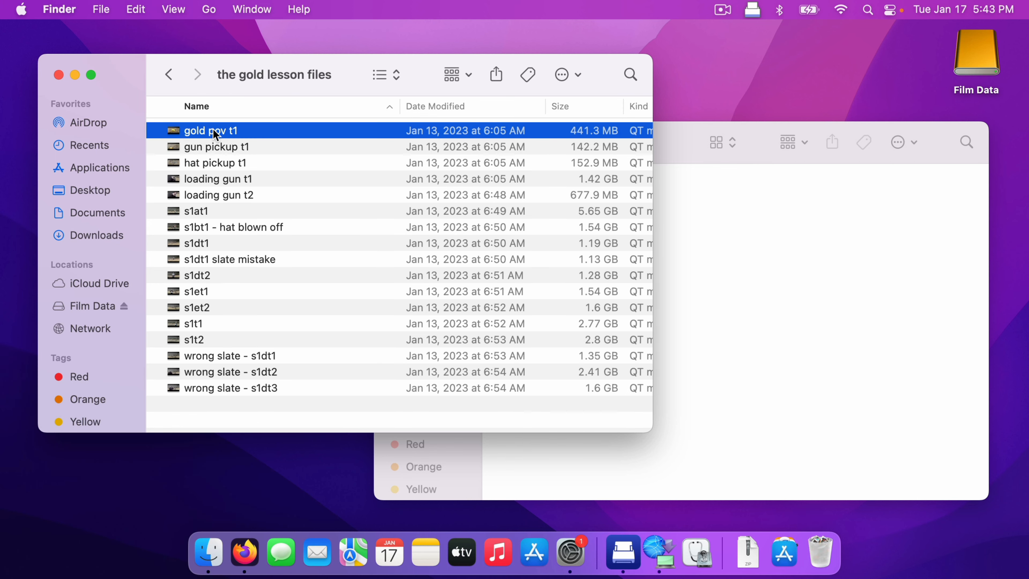
key(super+a)
drag(216, 134, 861, 275)
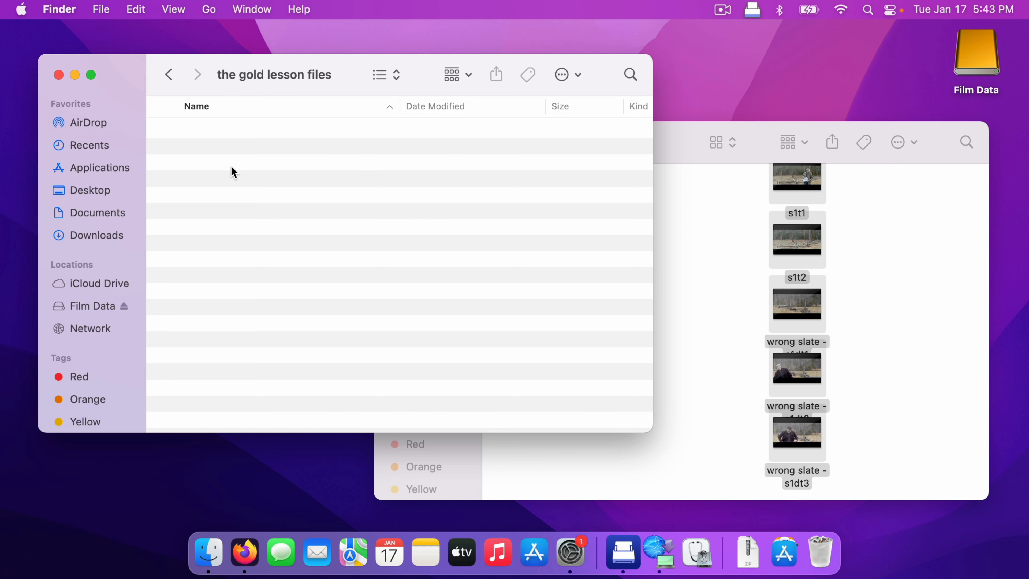
- Bring the raw folder's window to the front and try to switch its contents to list view
mouse_move(798, 259)
click(673, 215)
click(720, 151)
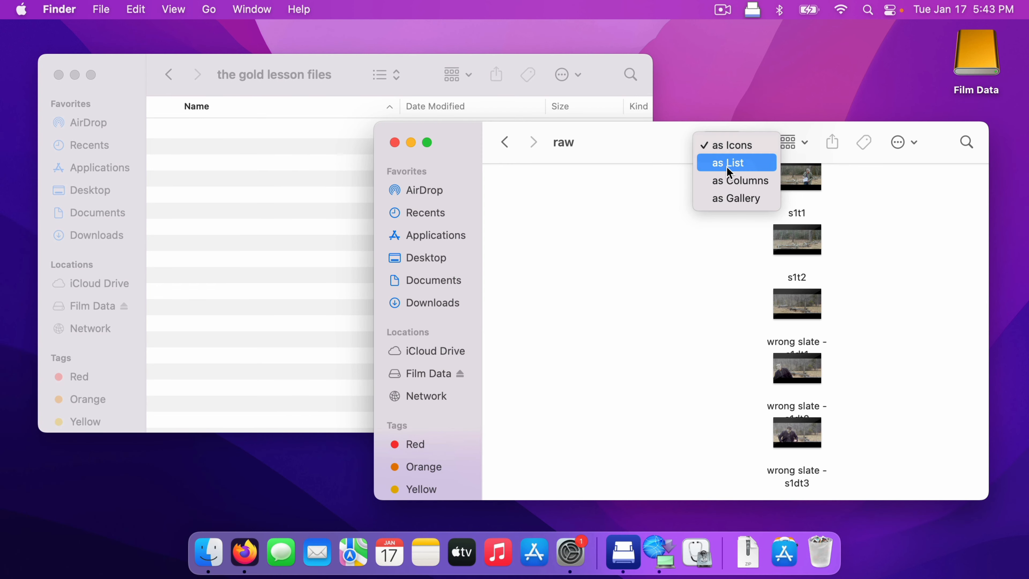
click(733, 165)
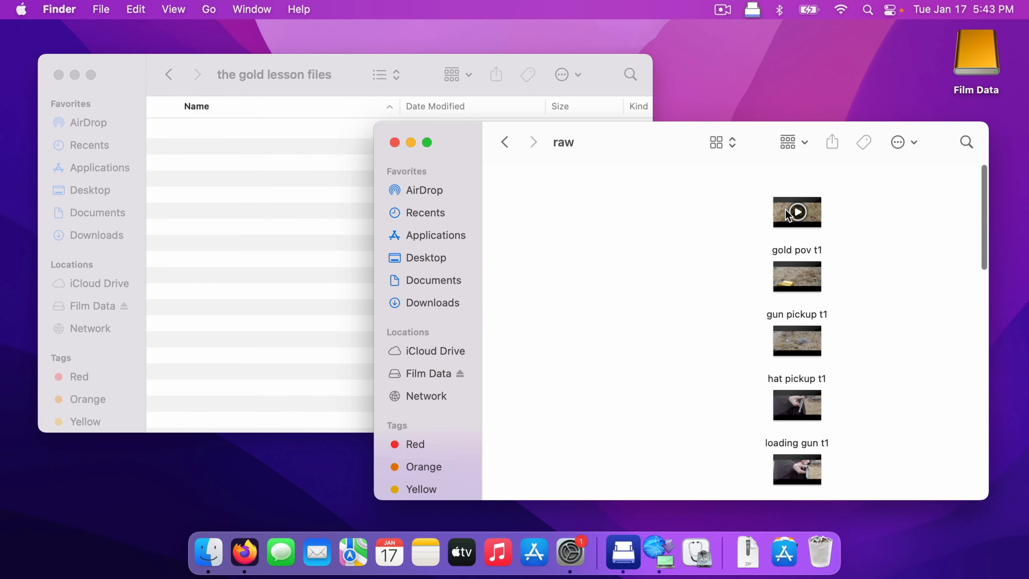
- Spread out the first five clip icons in the raw folder and display the folder's contents as a list
drag(781, 212, 537, 208)
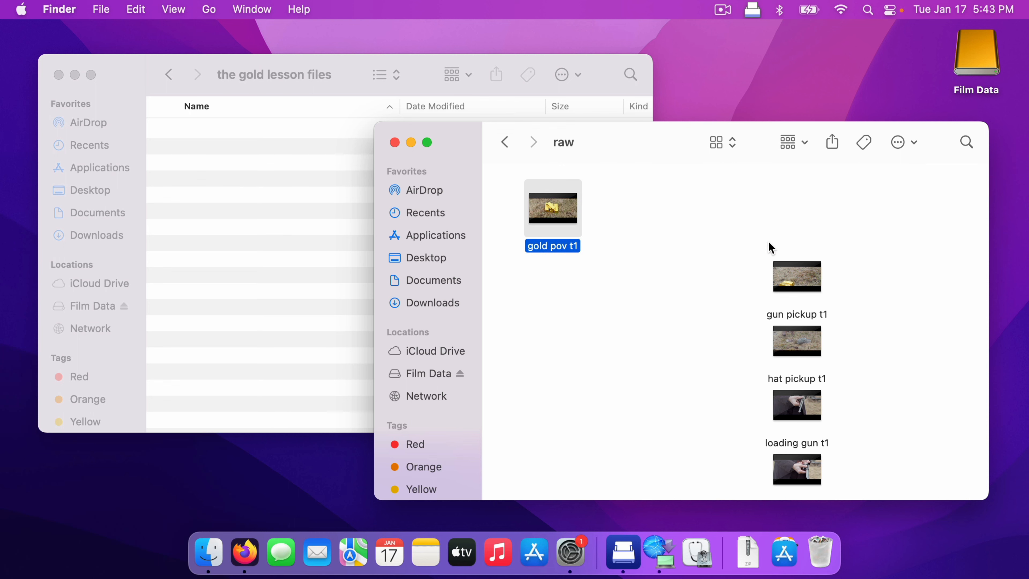
drag(790, 276, 629, 208)
drag(794, 324, 713, 182)
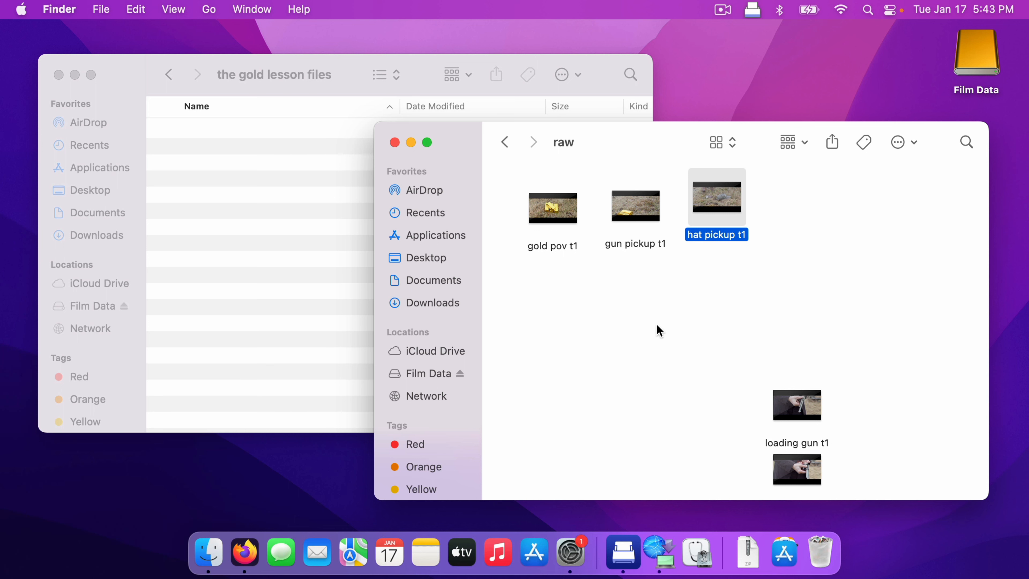
drag(788, 408, 544, 304)
drag(796, 468, 623, 282)
key(super+2)
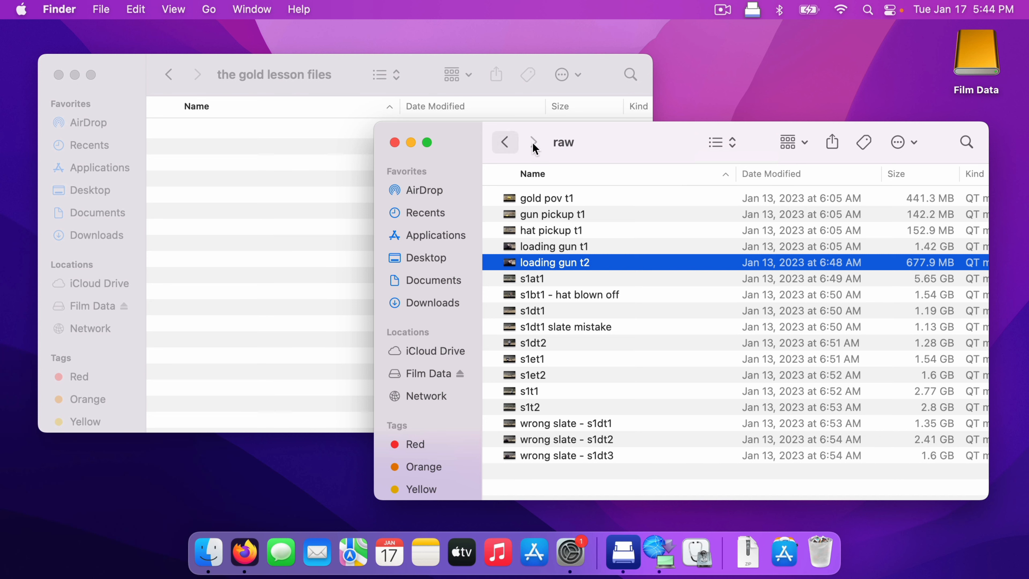
- Return to the top level of Film Data, check inside the gold lesson files folder and move that folder to the Trash
click(511, 149)
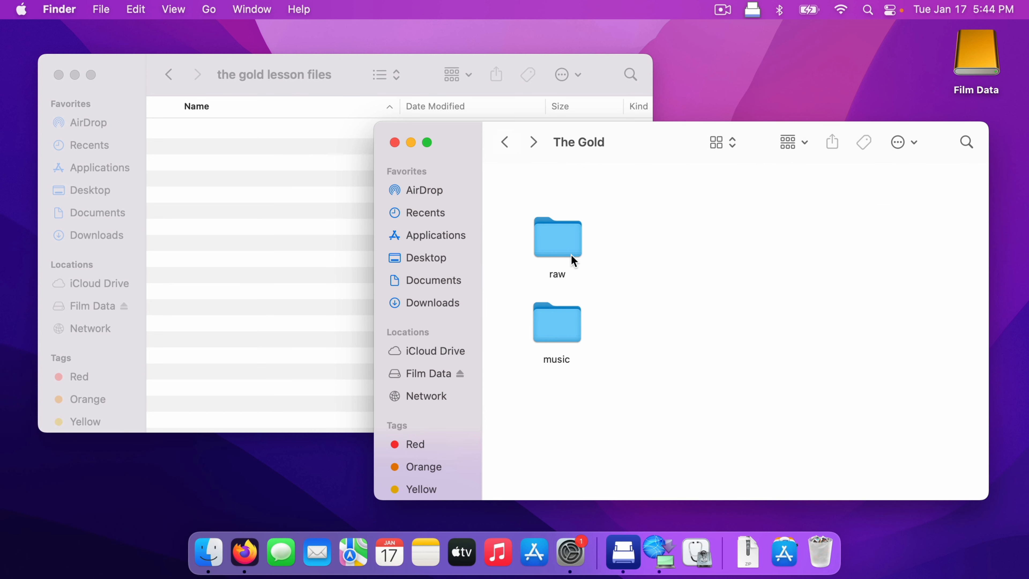
click(506, 144)
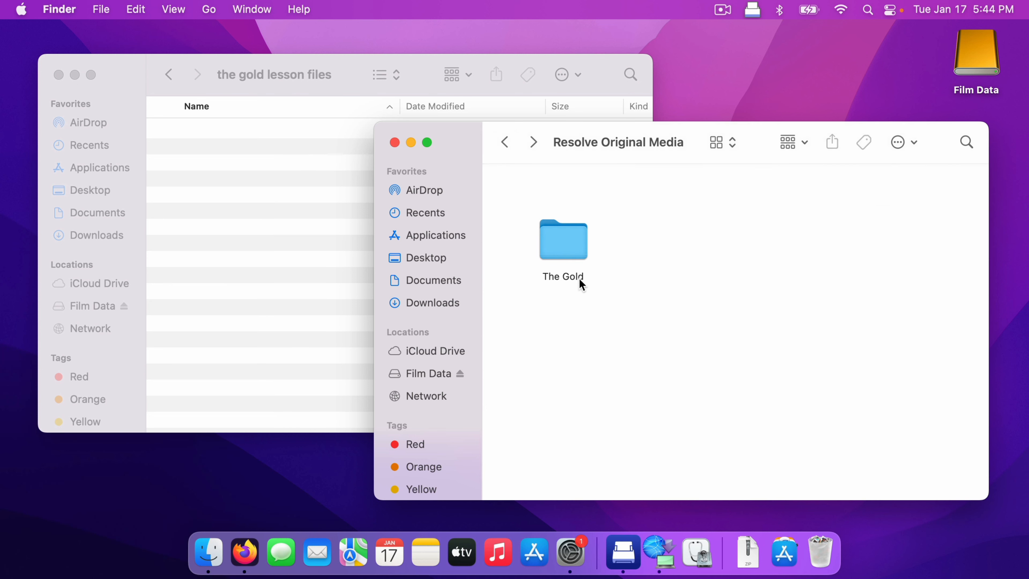
click(506, 142)
drag(661, 207, 544, 252)
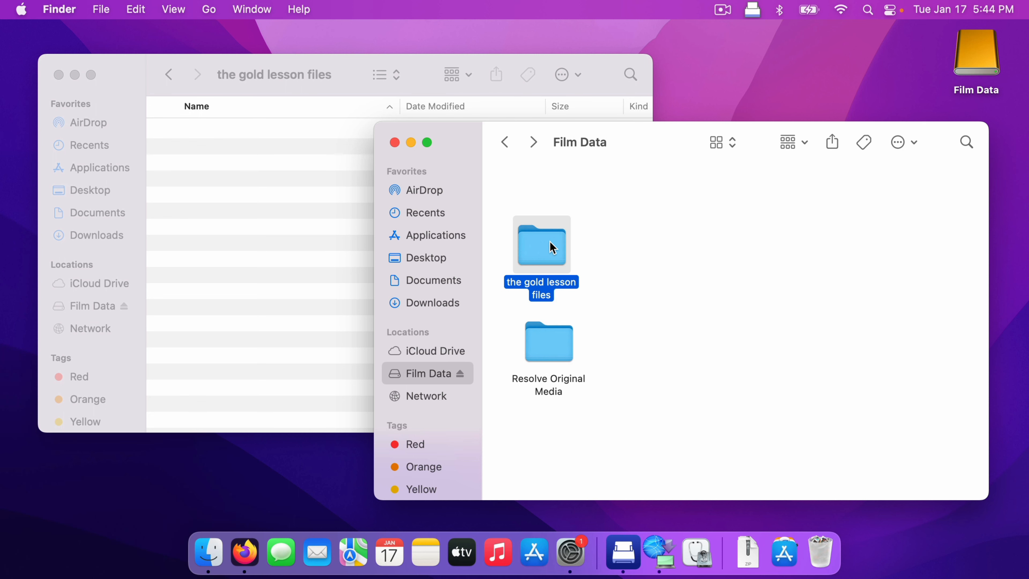
double_click(552, 249)
click(511, 144)
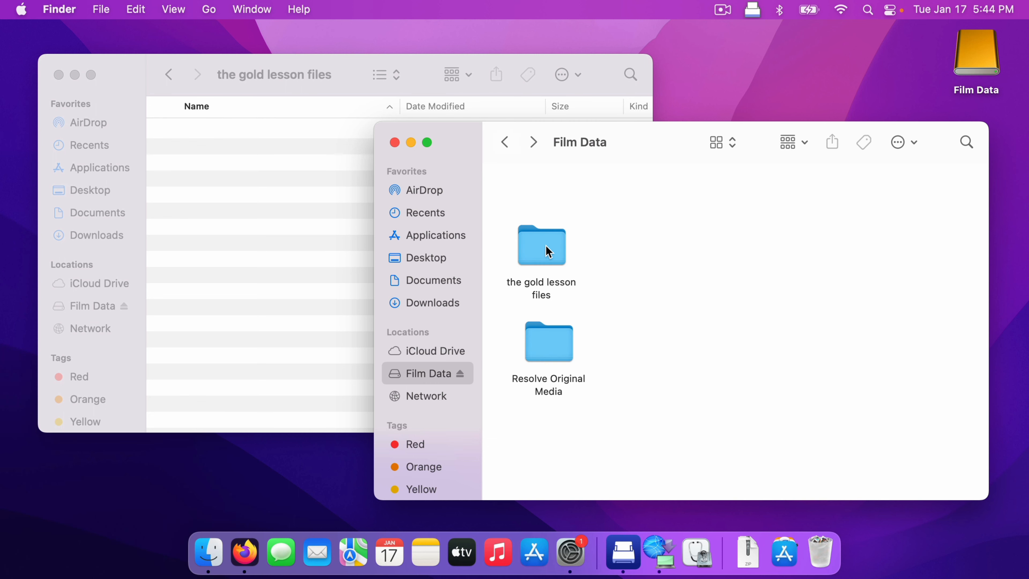
drag(546, 248, 855, 566)
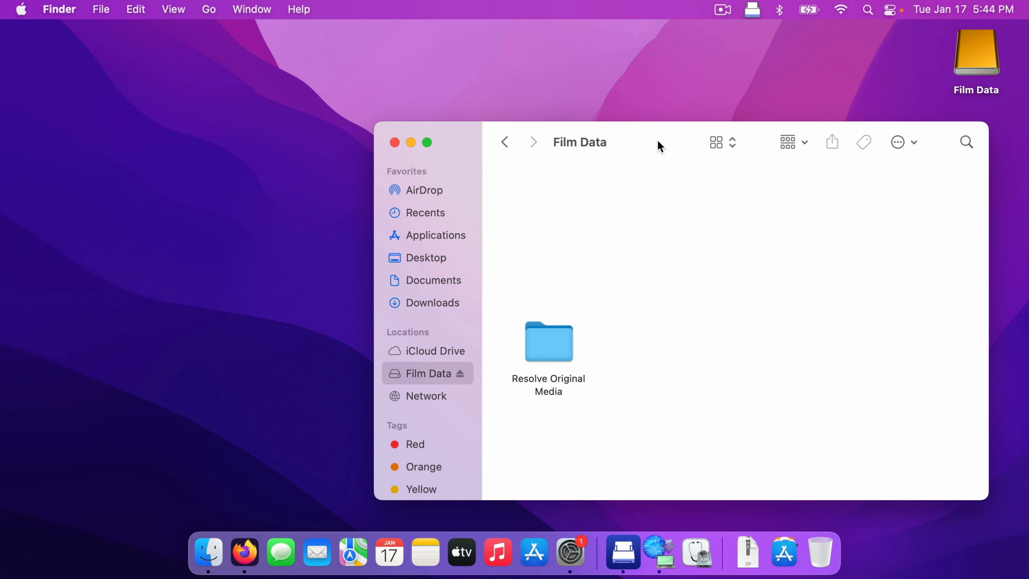
drag(658, 143, 544, 96)
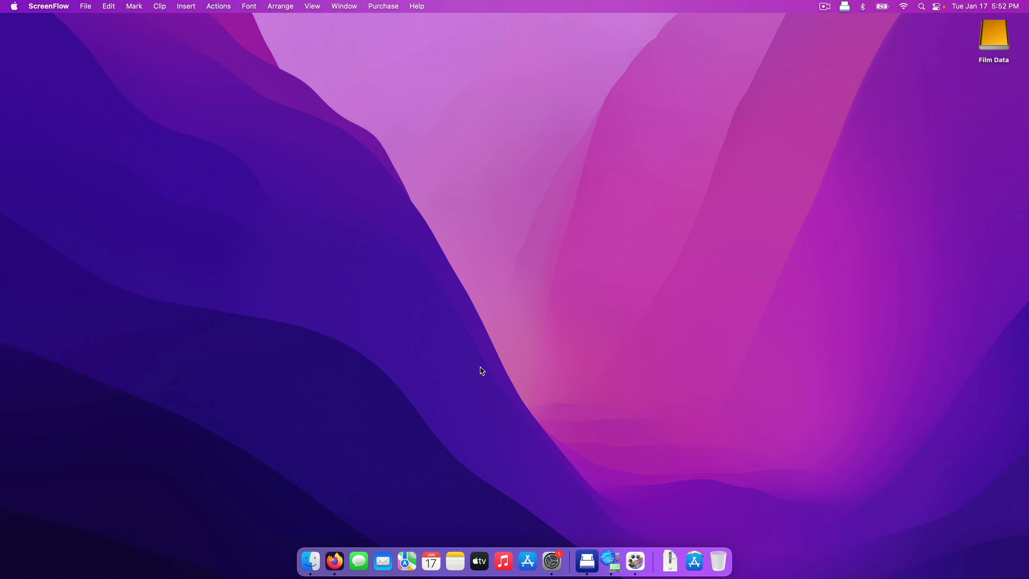
- Switch to Firefox and choose the Mac OS X download of DaVinci Resolve Studio 18 on the Blackmagic Design site
click(335, 561)
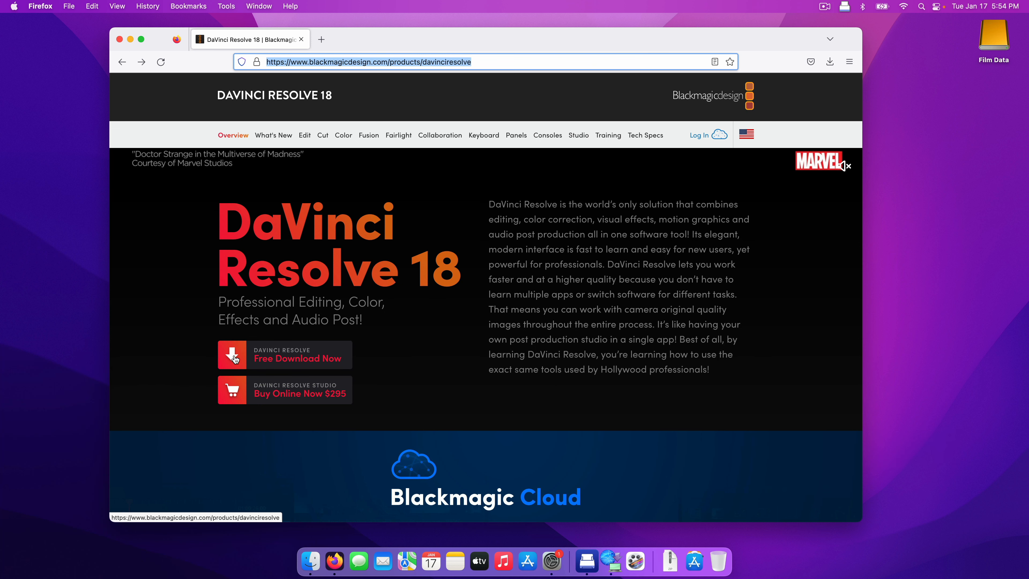
click(235, 359)
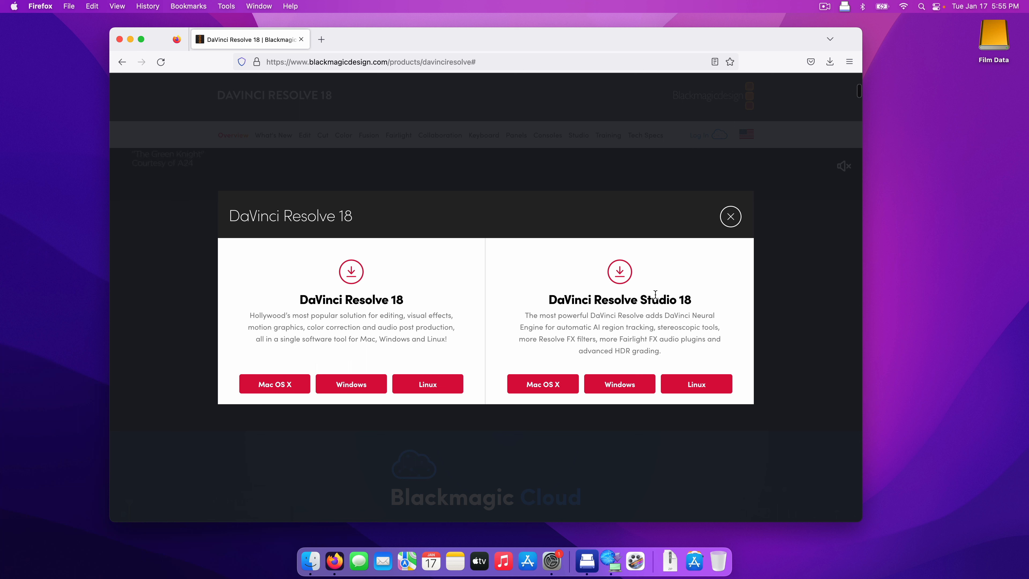
click(545, 385)
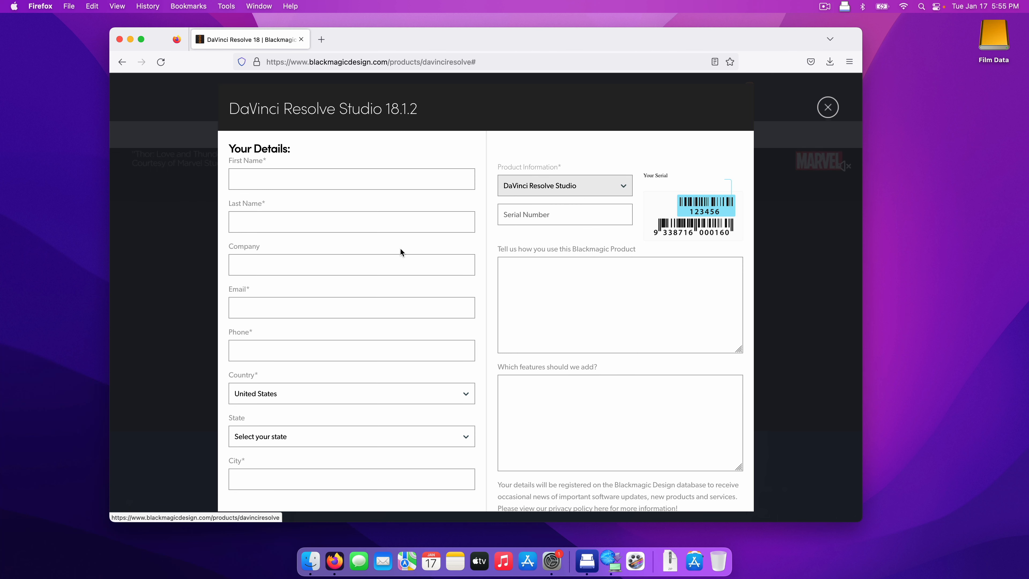
- Complete the registration form with the customer's contact details, then register and download DaVinci Resolve Studio 18.1.2
scroll(460, 211, down, 3)
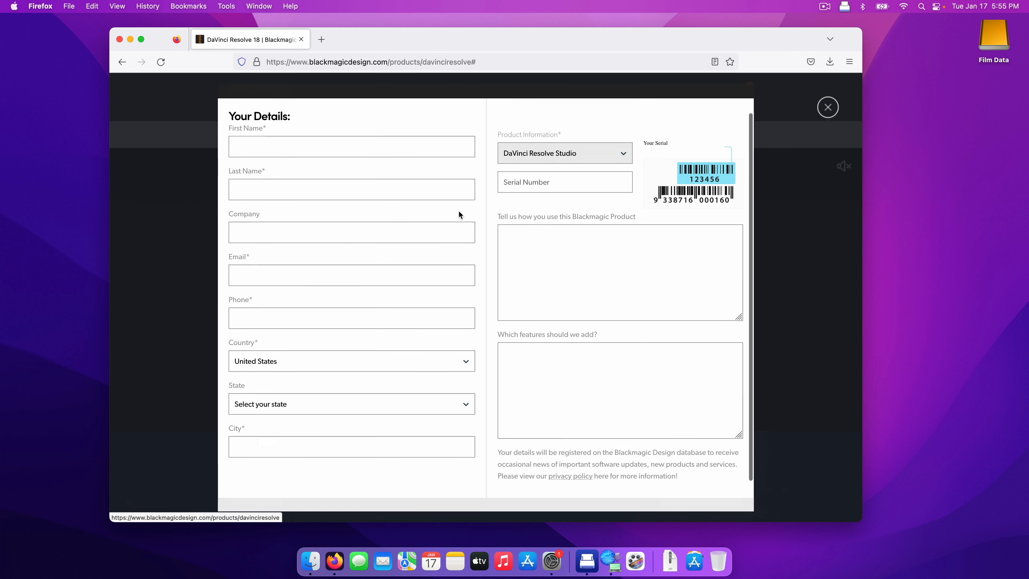
scroll(458, 210, up, 3)
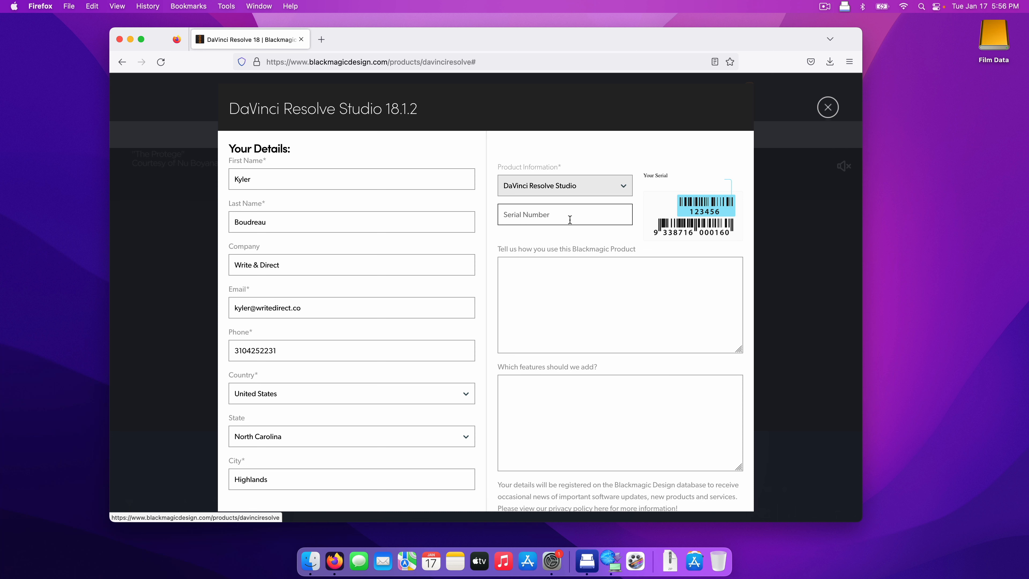
scroll(598, 292, down, 3)
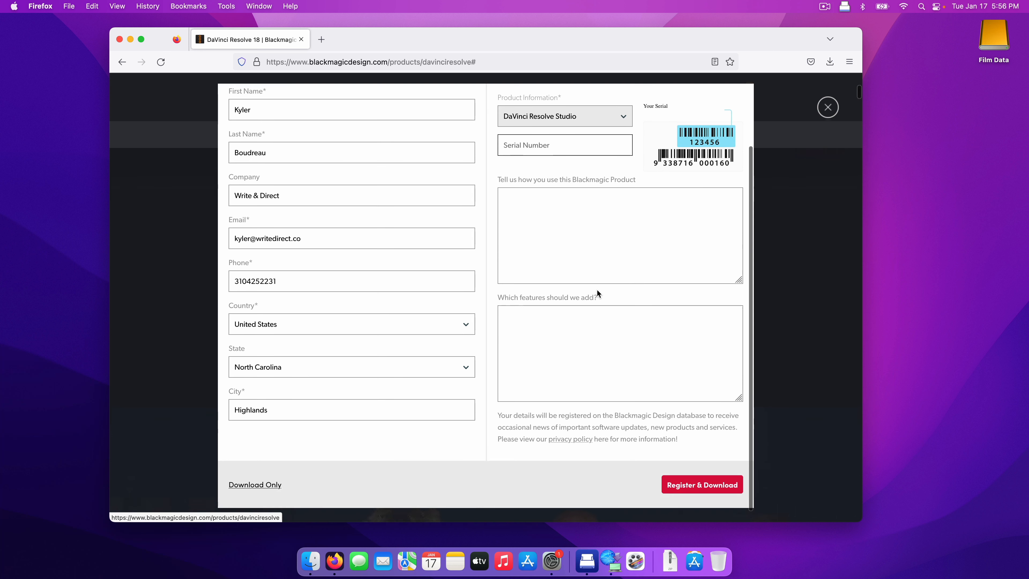
click(680, 492)
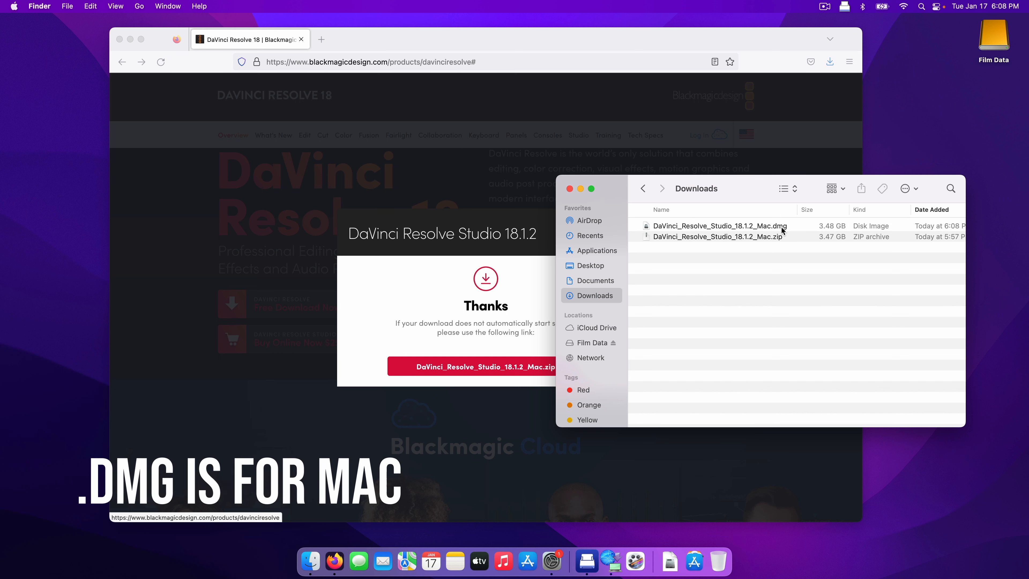
- Open DaVinci_Resolve_Studio_18.1.2_Mac.dmg in Downloads, clear away the surrounding windows and launch Install Resolve 18.1.2
double_click(728, 226)
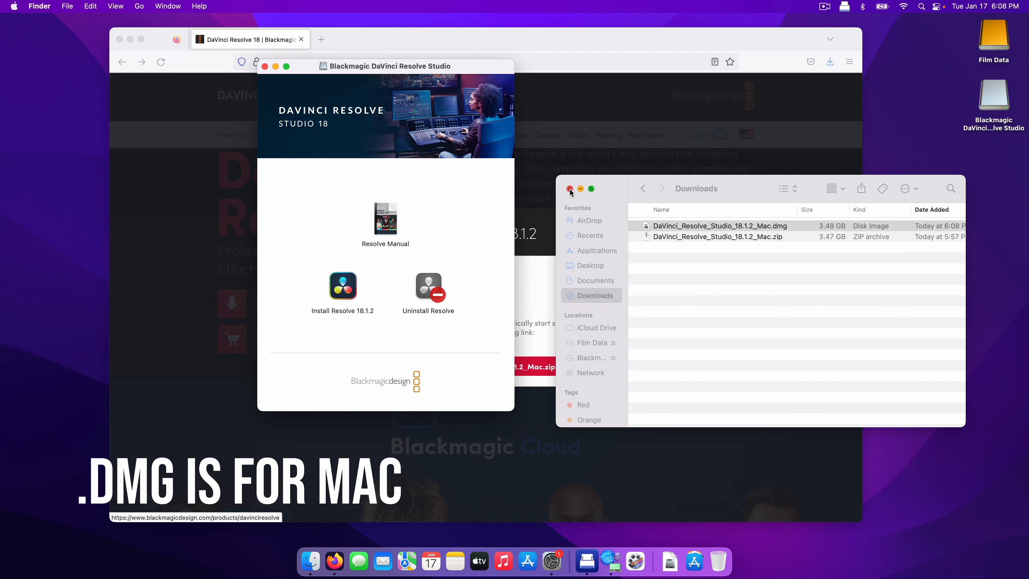
click(570, 189)
drag(577, 45, 631, 68)
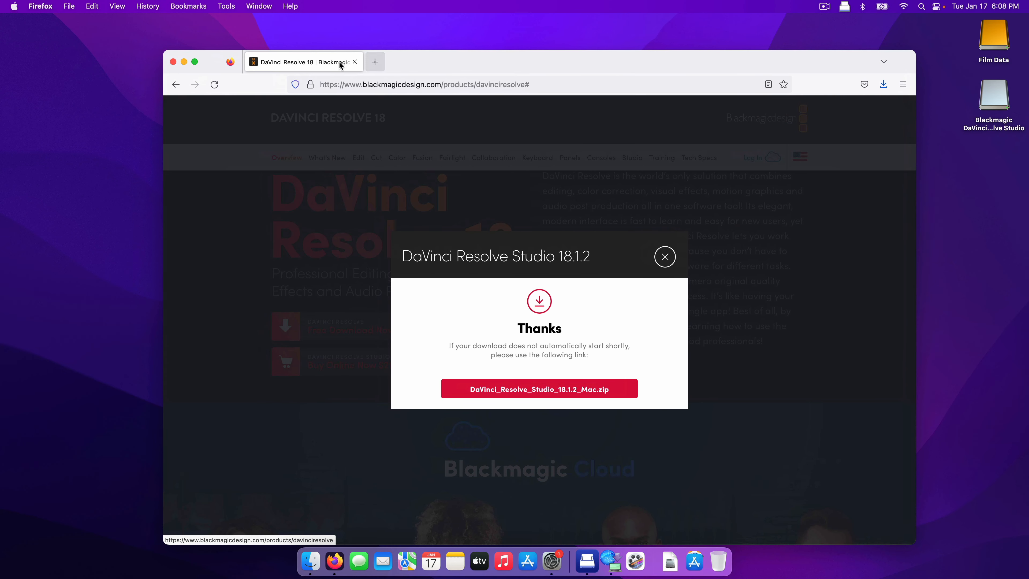
drag(401, 67, 519, 84)
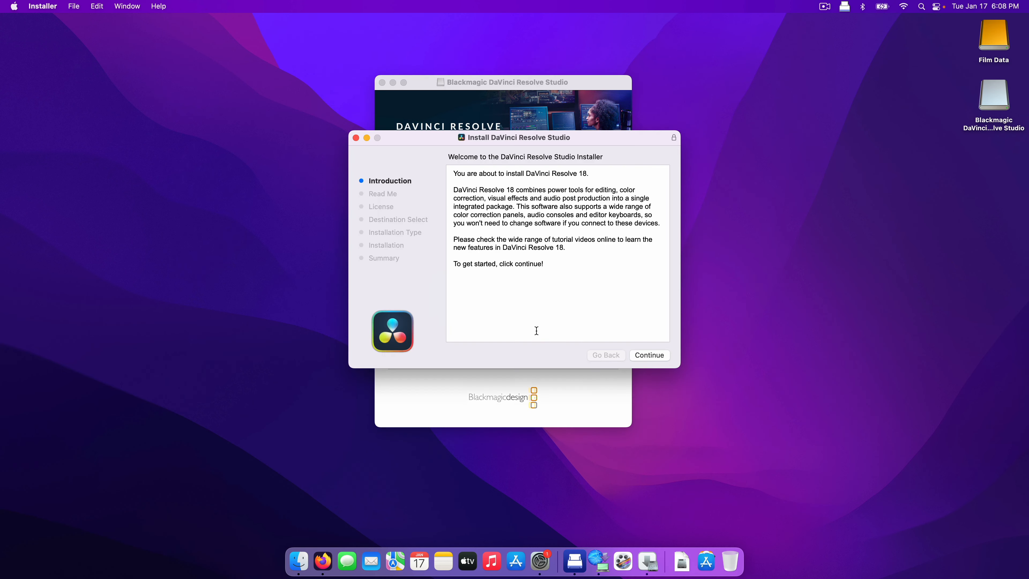
- Agree to the license, perform the standard installation of DaVinci Resolve Studio and move the installer to the Trash
click(647, 356)
click(647, 356)
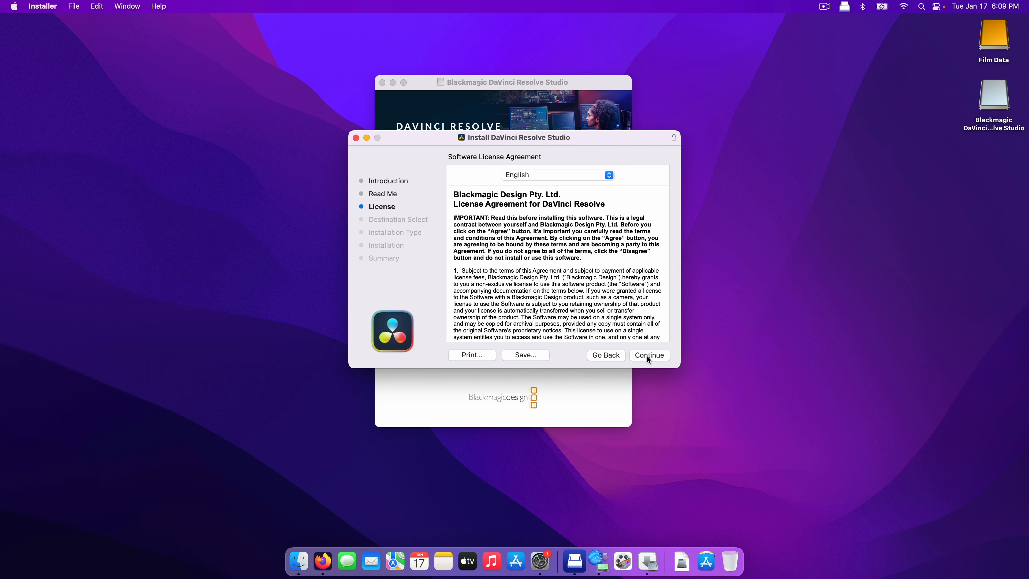
click(647, 356)
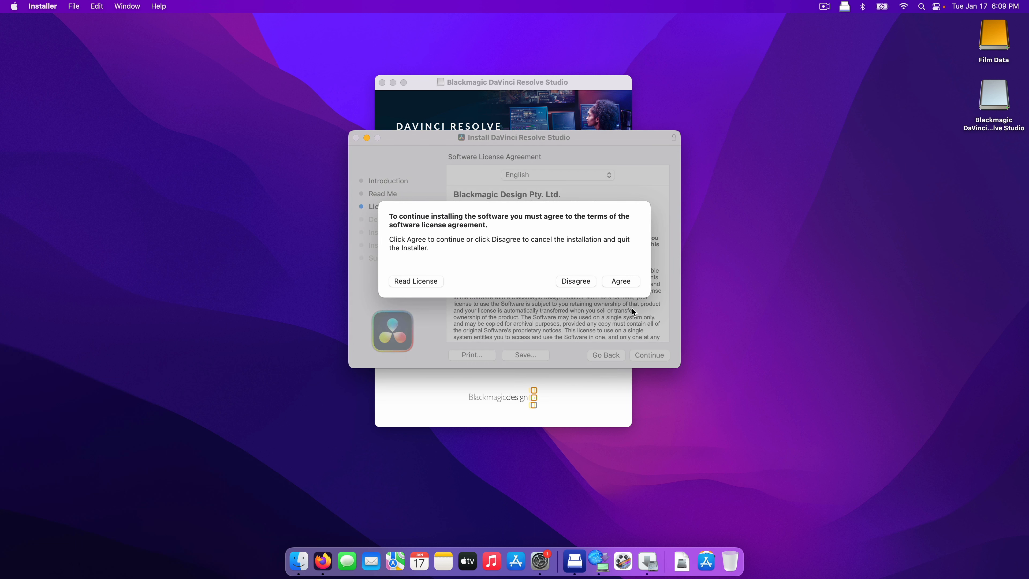
click(620, 344)
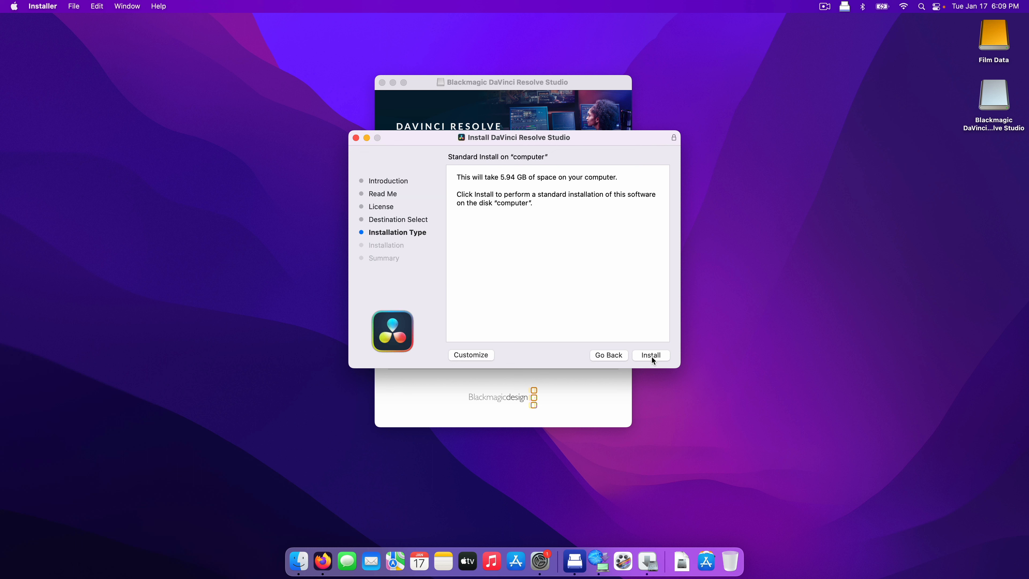
click(651, 356)
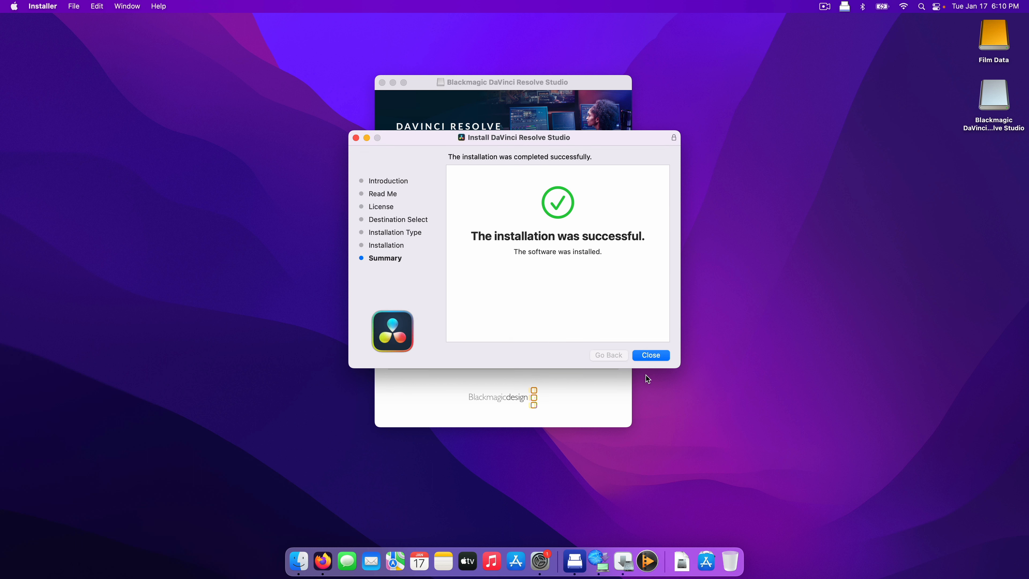
click(651, 355)
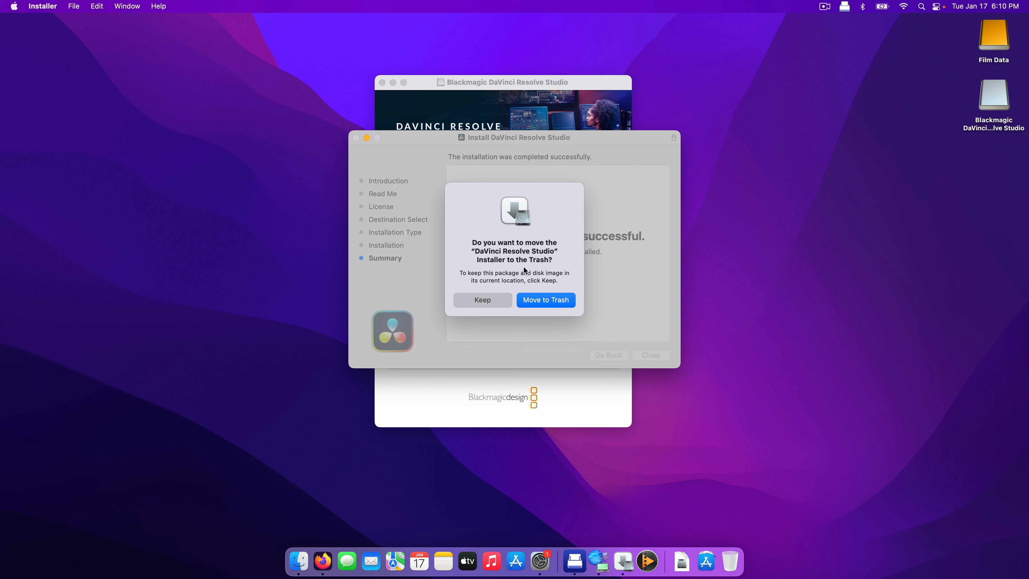
click(546, 300)
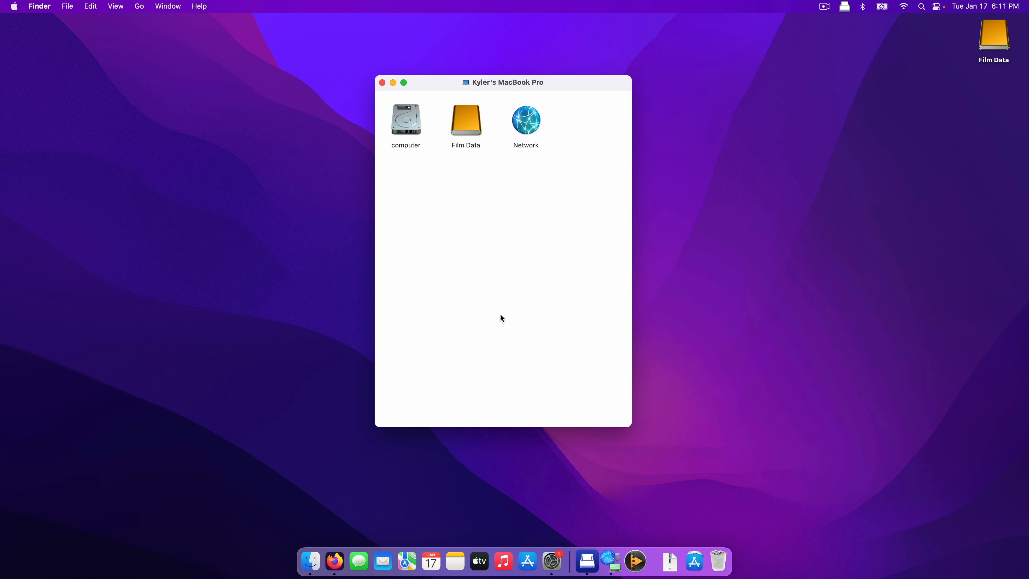
- Move DaVinci_Resolve_Studio_18.1.2_Mac.zip from Downloads to the Trash and close the leftover Finder windows
click(307, 562)
key(super+n)
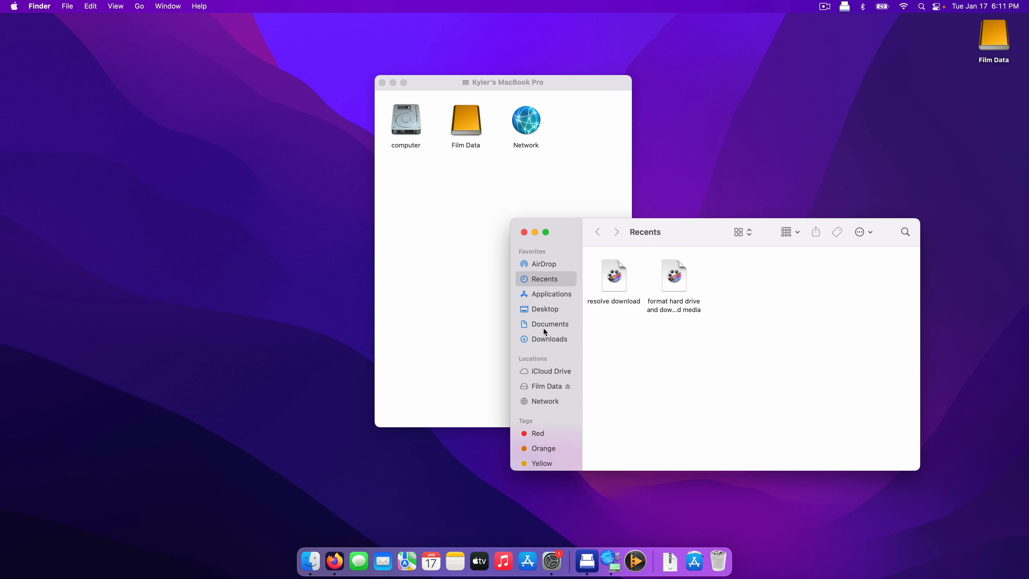
click(552, 344)
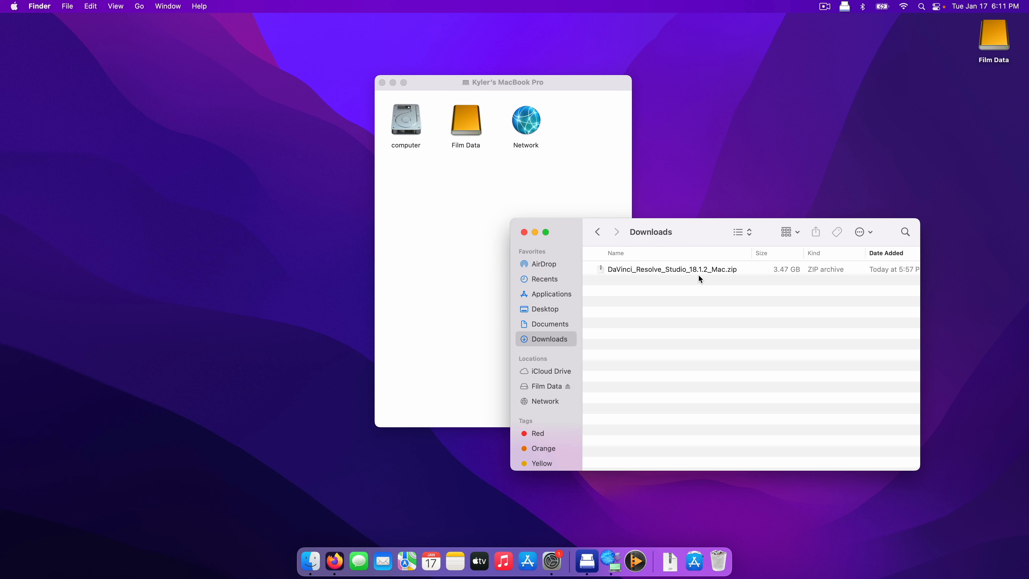
drag(652, 270, 721, 371)
drag(600, 269, 650, 311)
drag(649, 311, 718, 561)
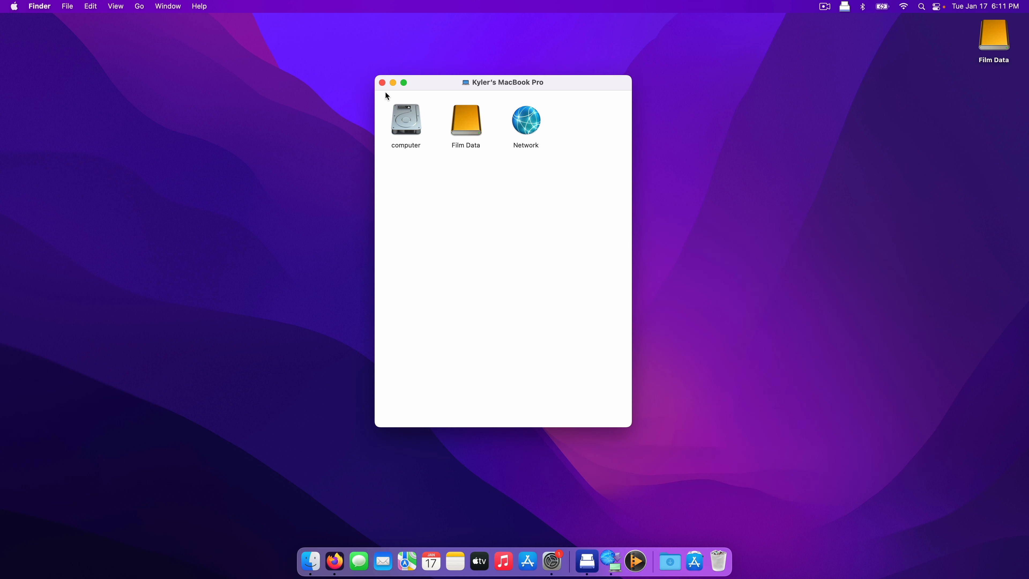
click(382, 82)
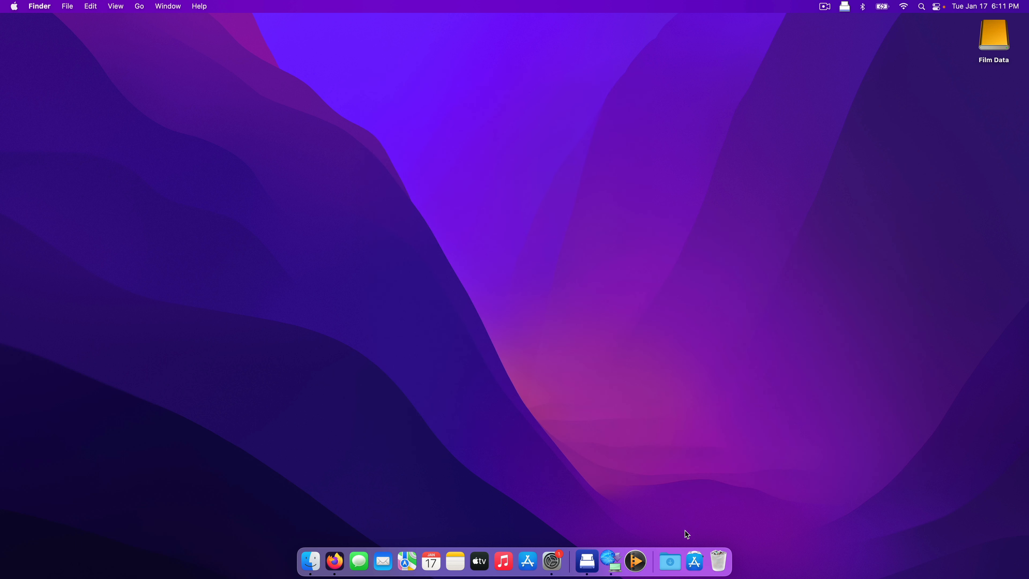
- Launch DaVinci Resolve from the Applications folder and continue past the What's New screen
click(696, 562)
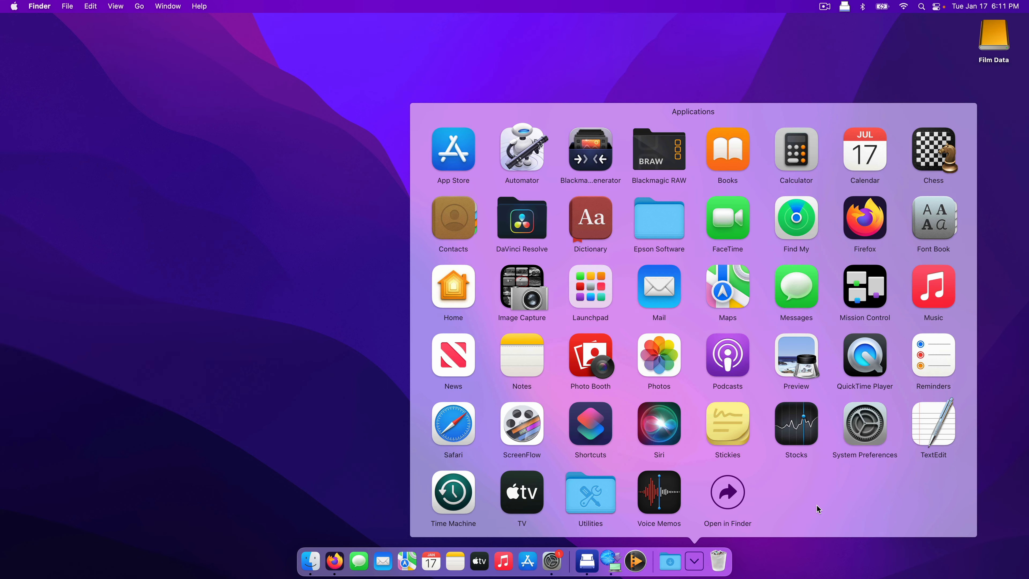
click(522, 222)
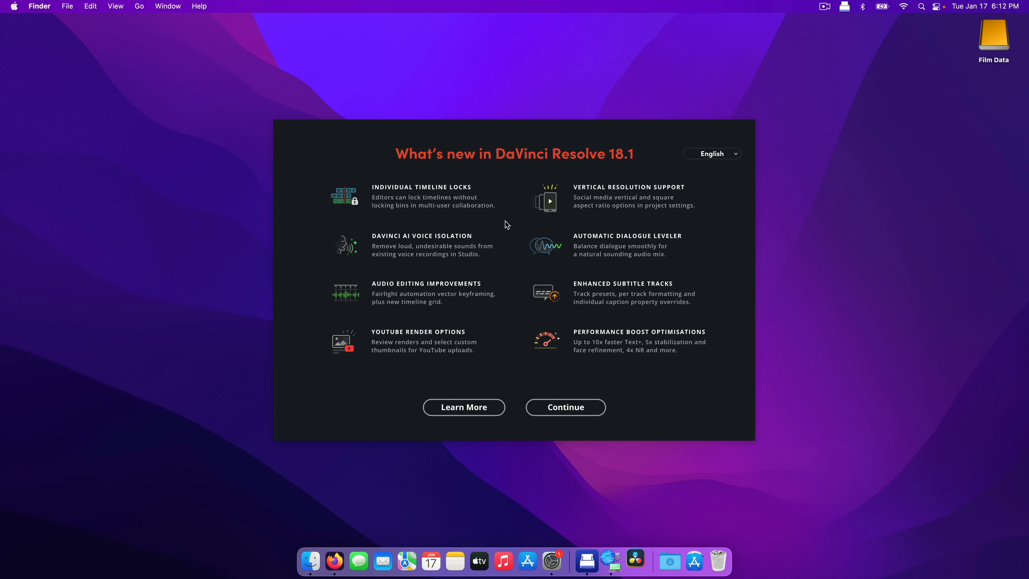
click(558, 411)
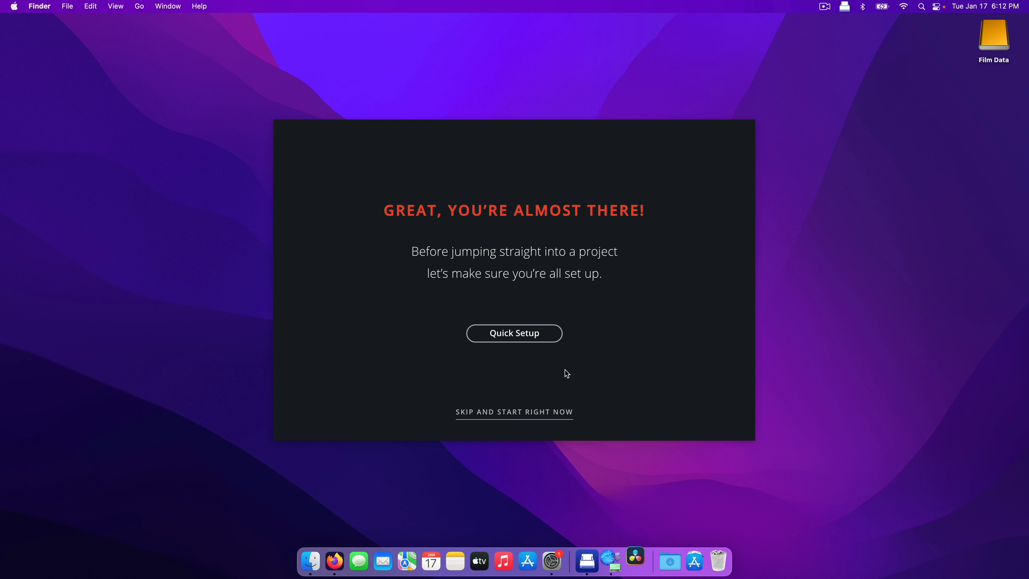
- Start Quick Setup, pass the system check and select the project option for choosing the resolution later
click(515, 337)
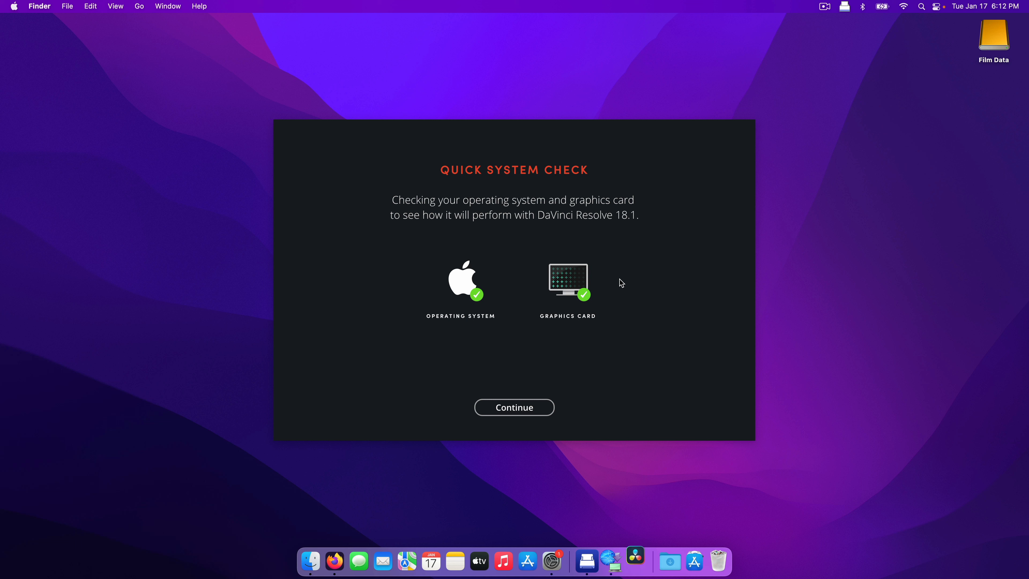
click(540, 406)
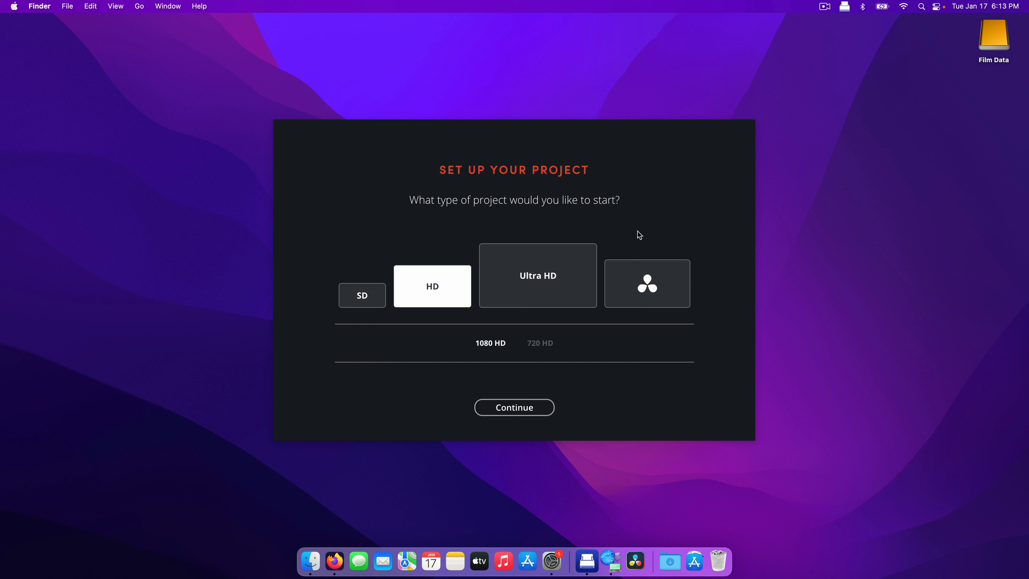
click(648, 284)
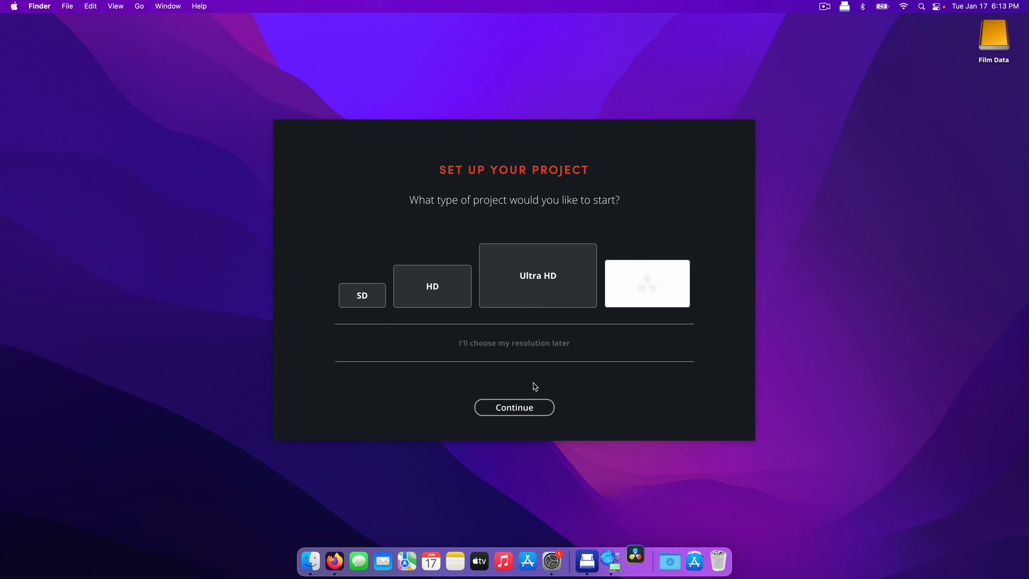
- Set the project media location to the Film Data drive and continue the setup
click(522, 403)
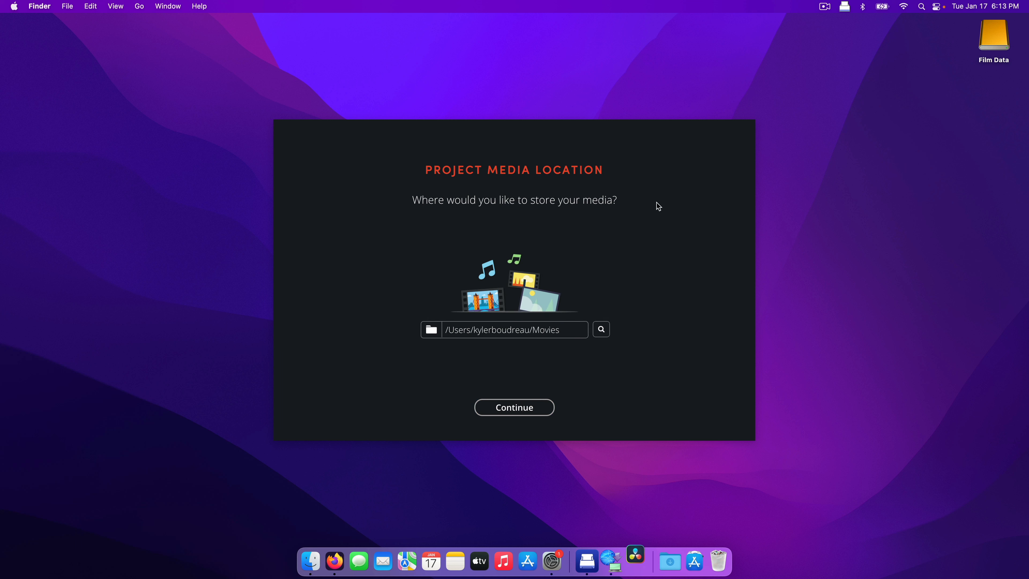
click(602, 330)
click(329, 218)
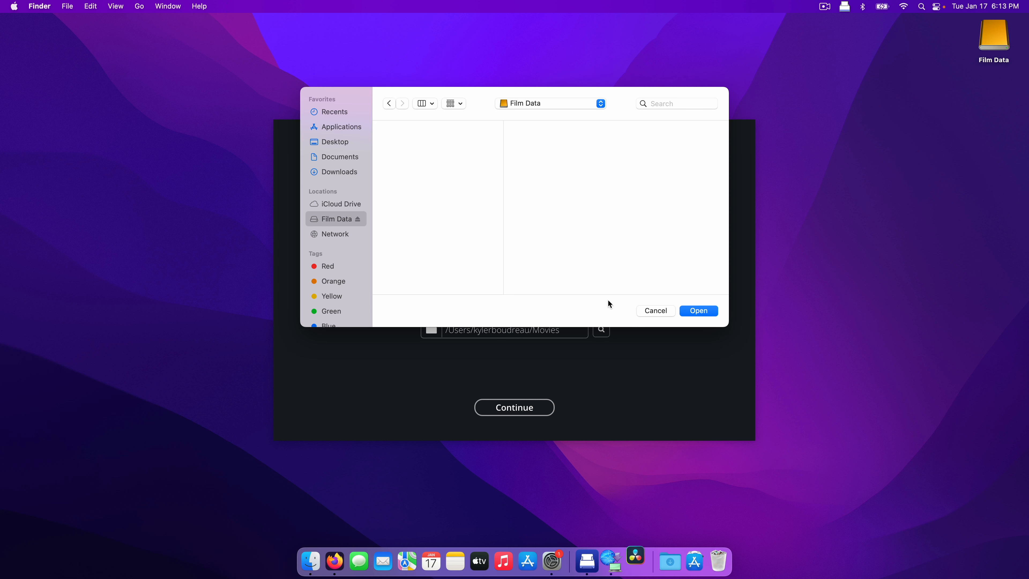
click(691, 311)
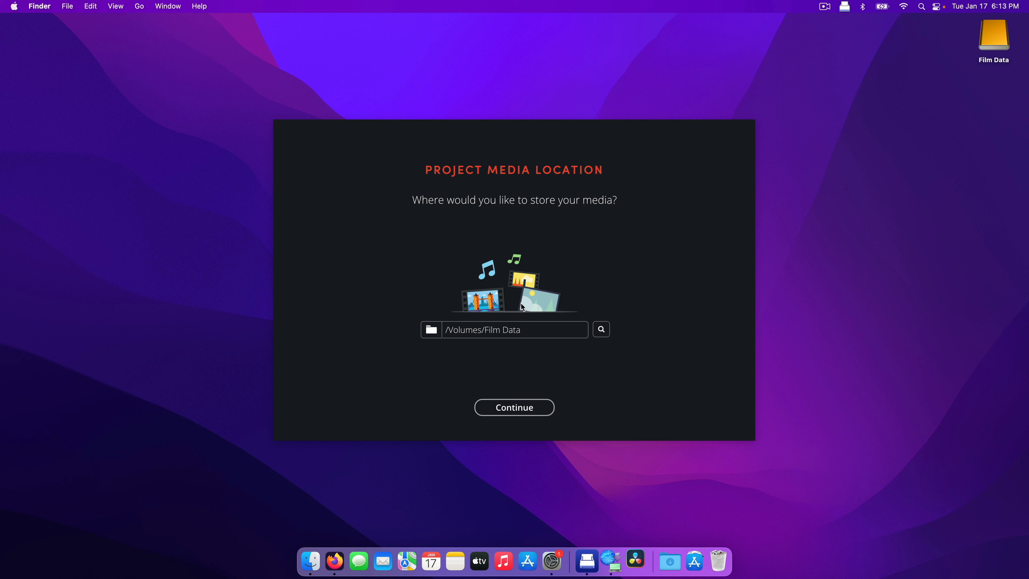
click(514, 408)
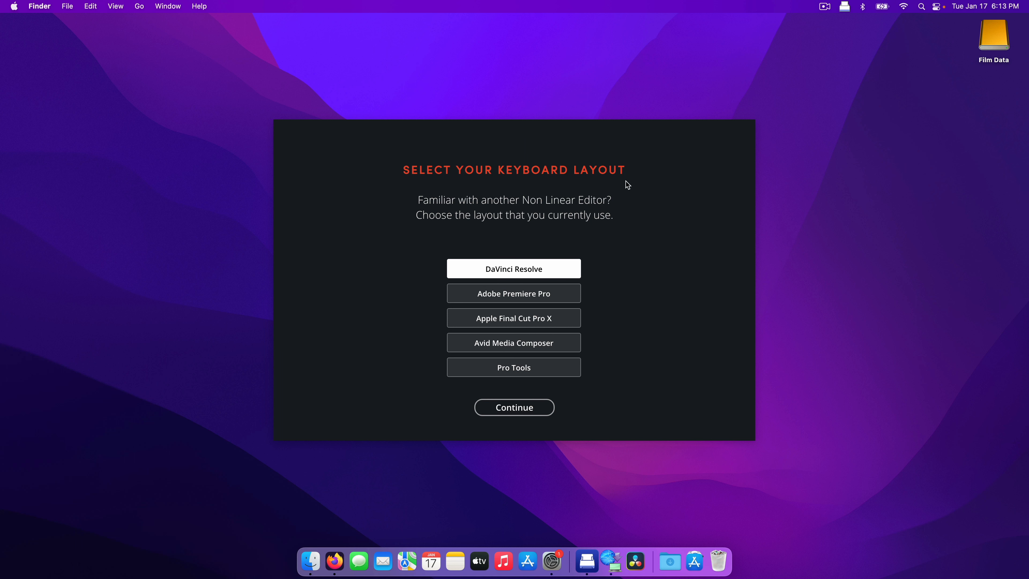
- Keep the DaVinci Resolve keyboard layout, finish the setup and allow access to files on the removable volume
click(514, 407)
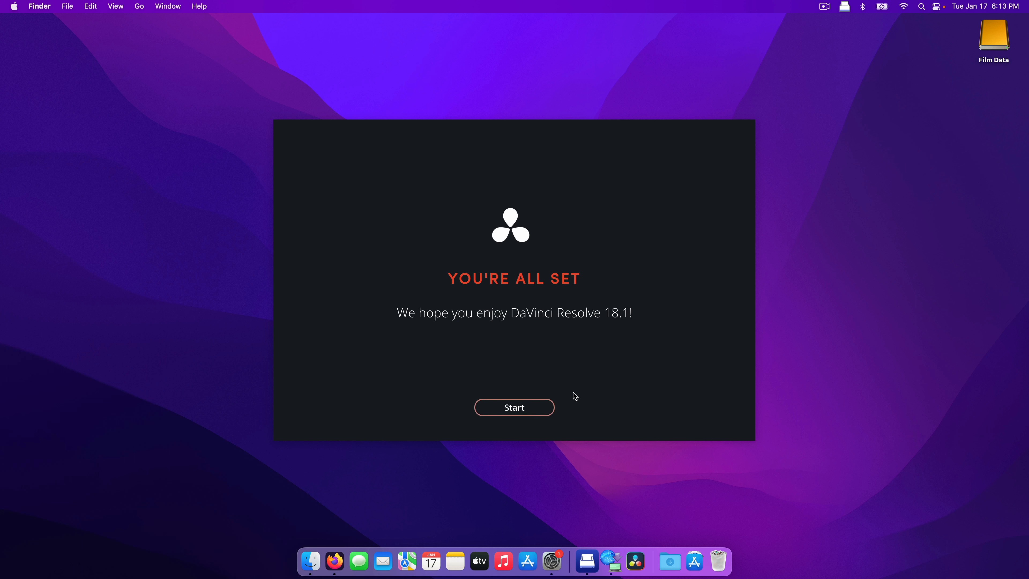
click(518, 408)
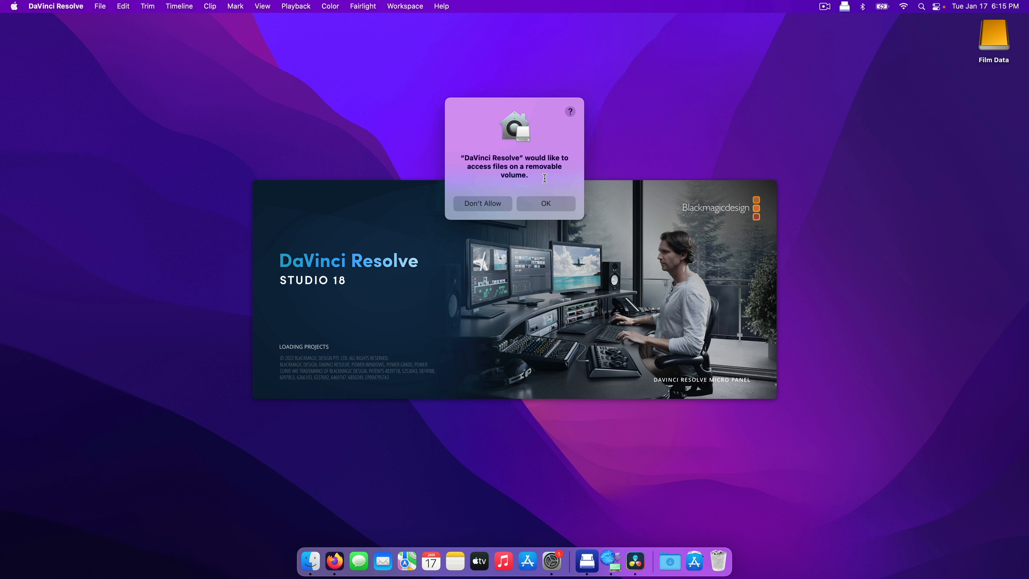
click(545, 205)
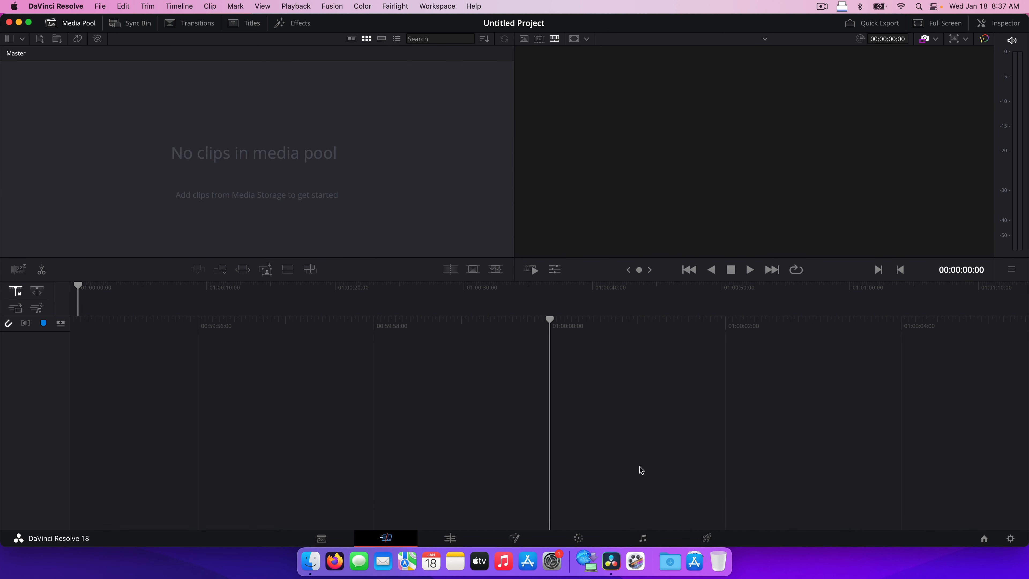
- Switch to the Media page and bring up the Workspace commands for switching pages
click(321, 538)
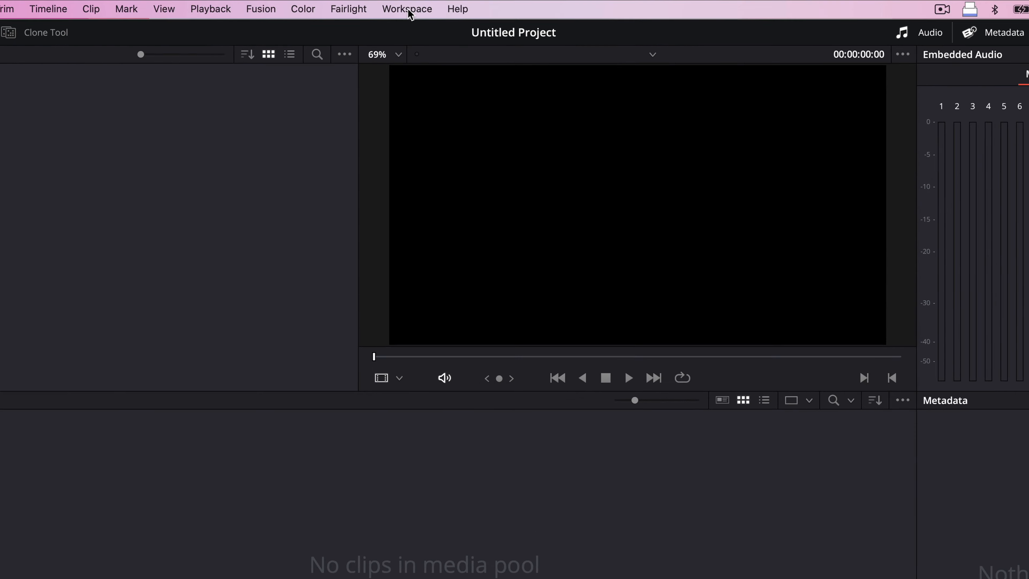
click(409, 11)
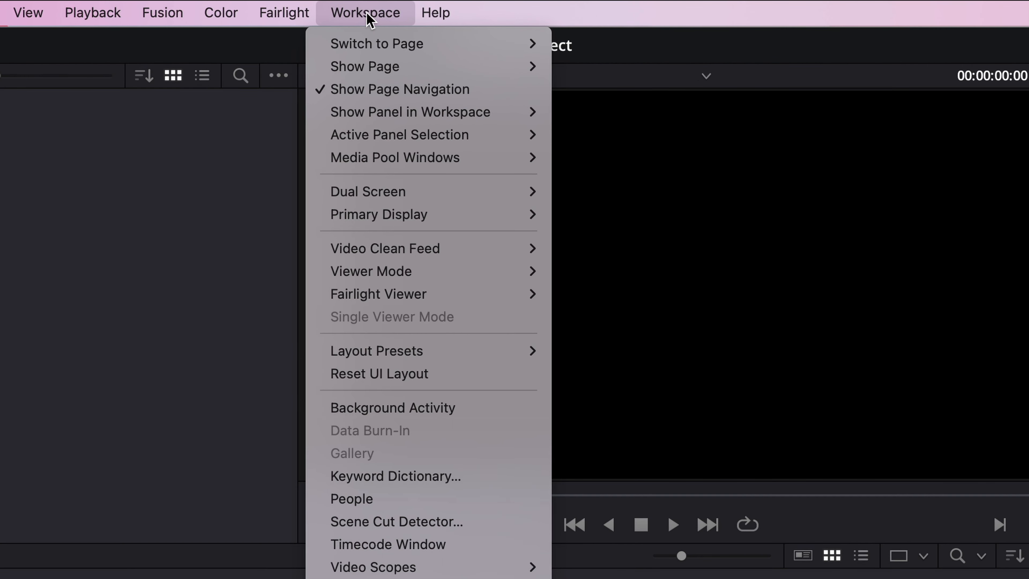
mouse_move(408, 48)
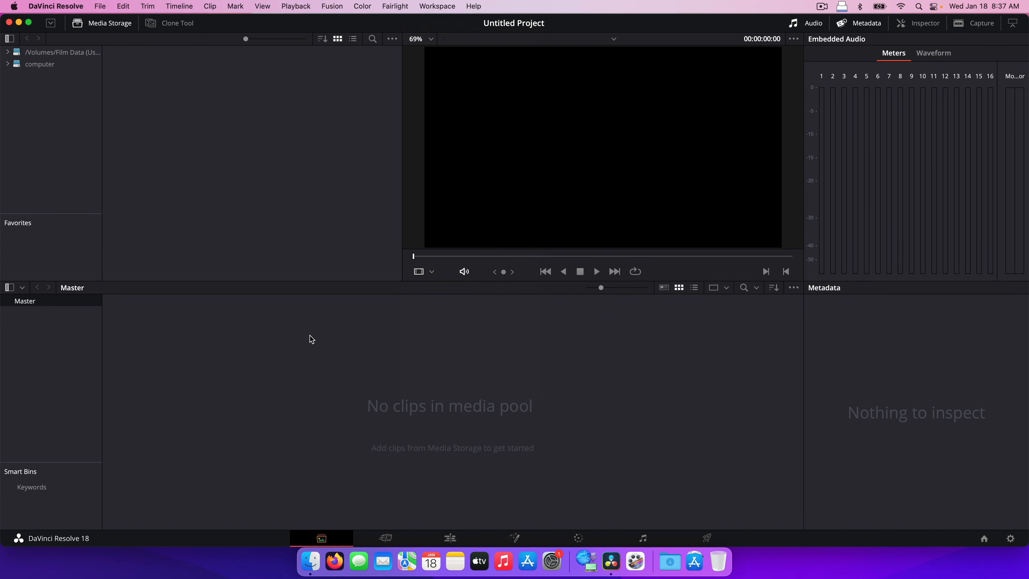
- Switch to Finder and look inside the Resolve Original Media folder on the Film Data drive
click(311, 561)
click(126, 271)
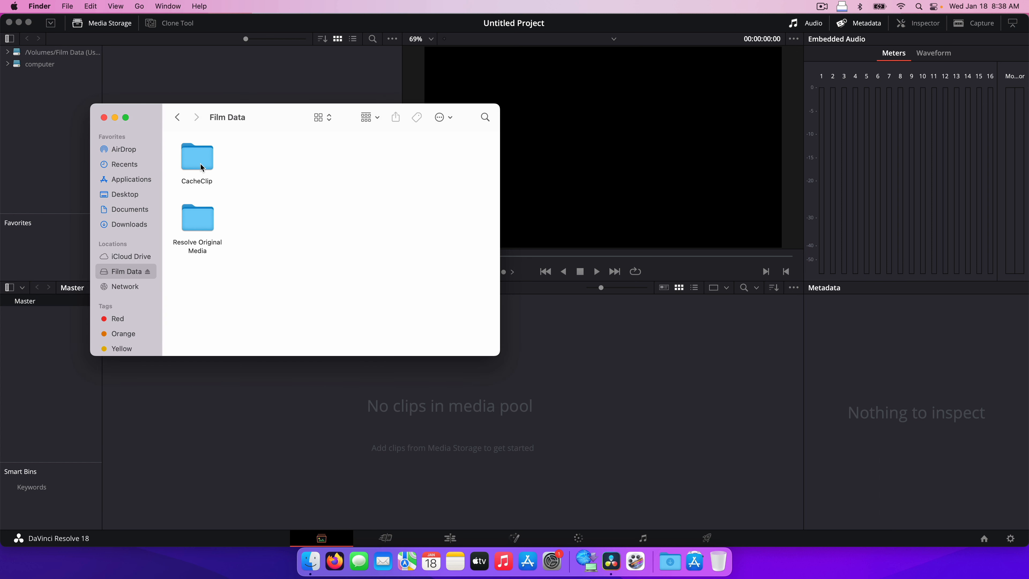
drag(279, 118, 400, 148)
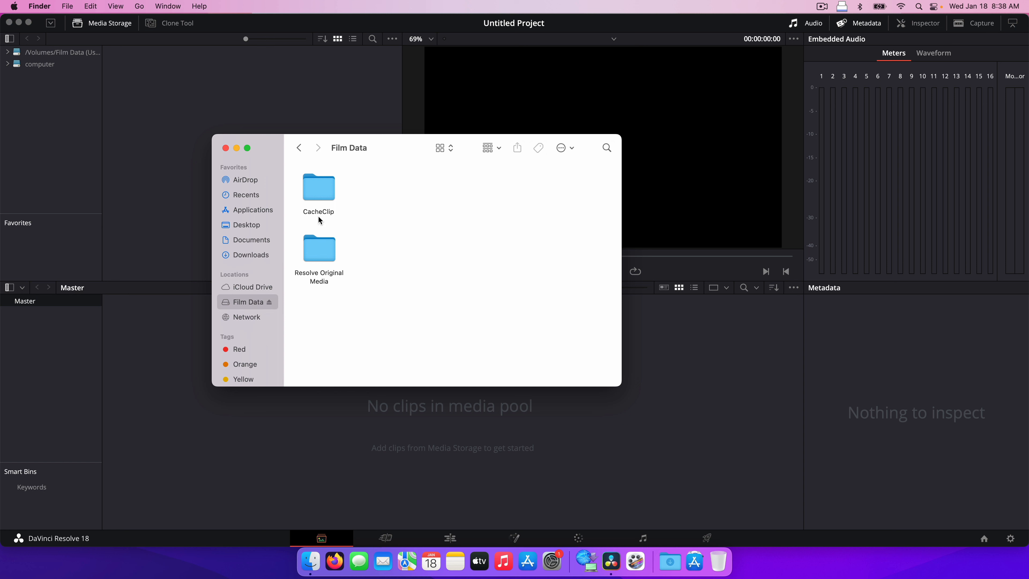
double_click(317, 258)
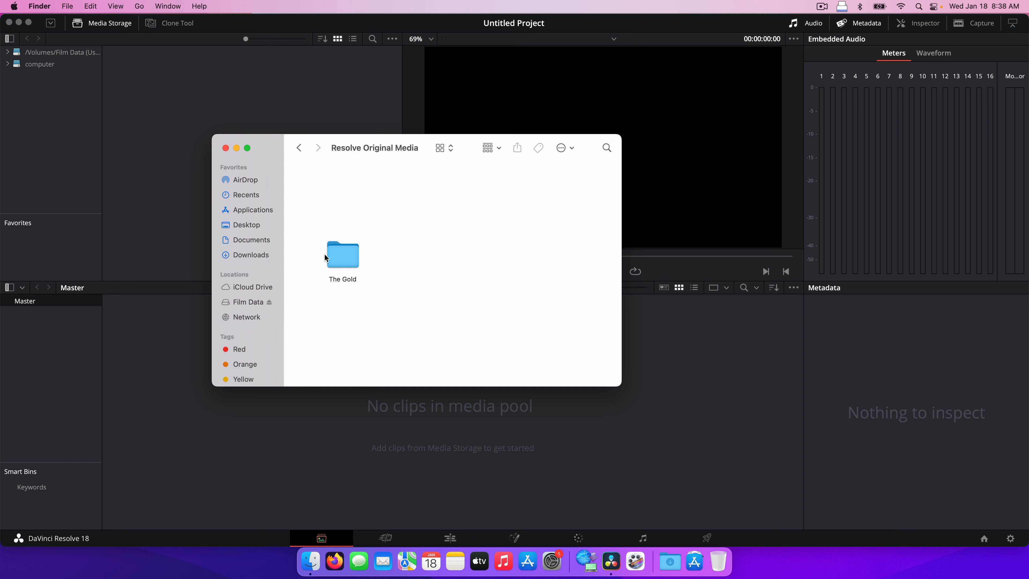
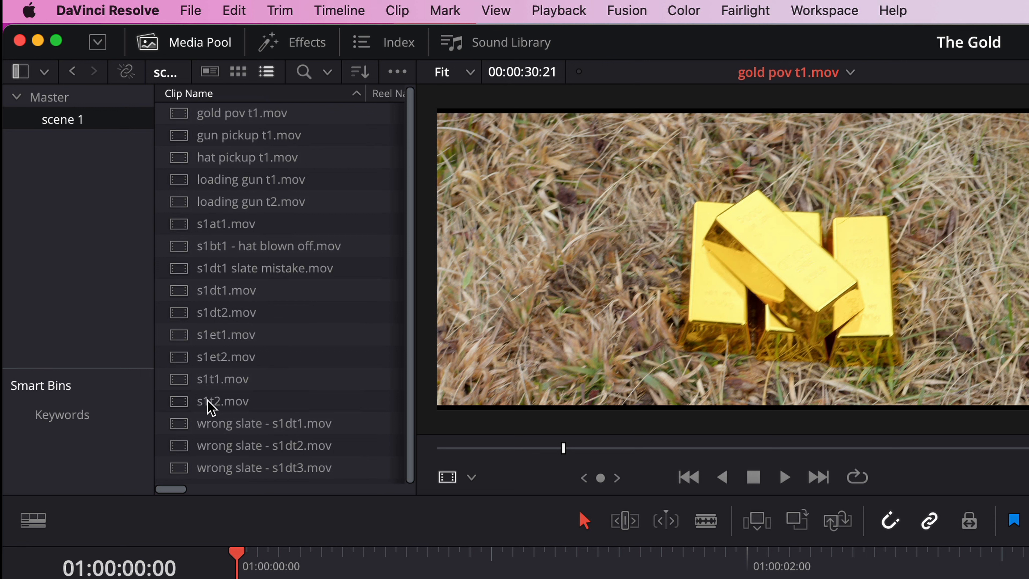
- Review the takes s1t1.mov, s1t2.mov and s1at1.mov by scrubbing through each one in the source viewer
double_click(221, 380)
drag(438, 448, 624, 450)
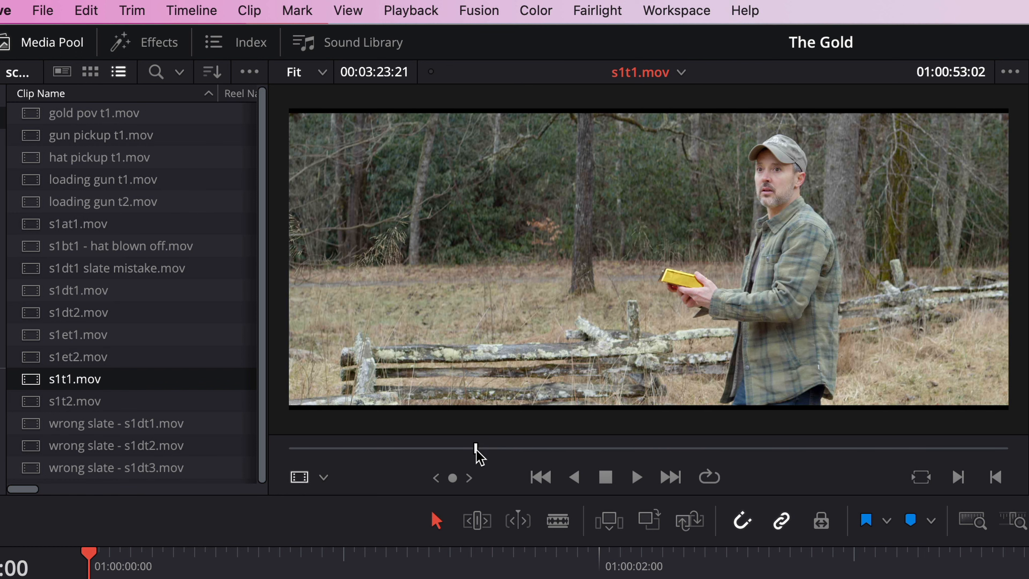
drag(477, 451, 623, 451)
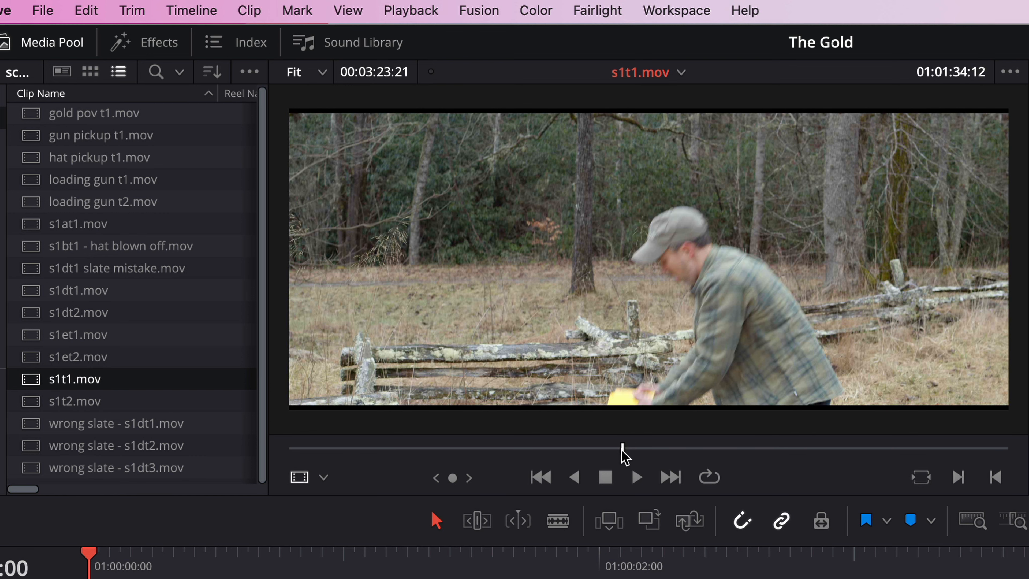
click(35, 403)
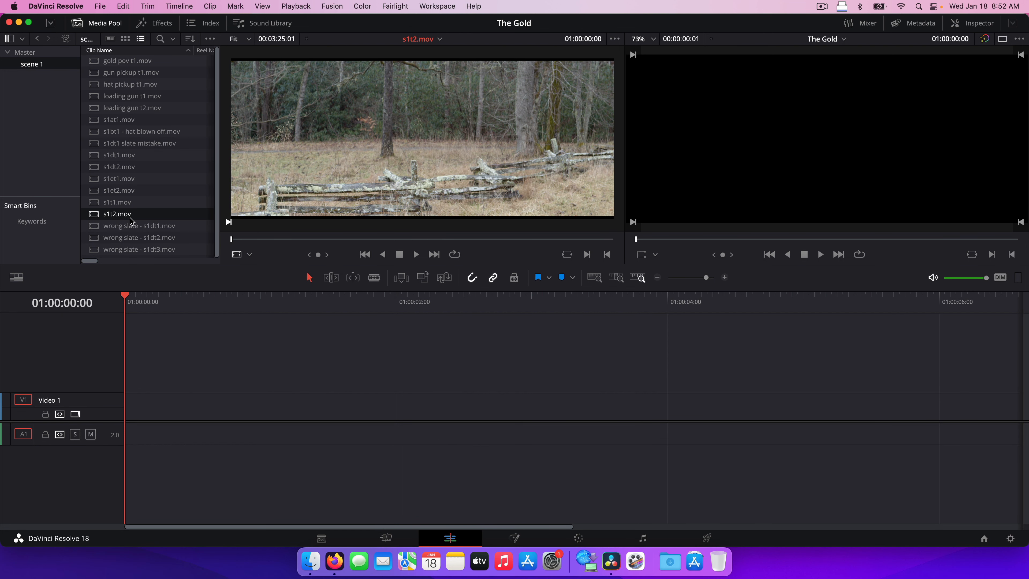
click(257, 239)
drag(256, 239, 365, 239)
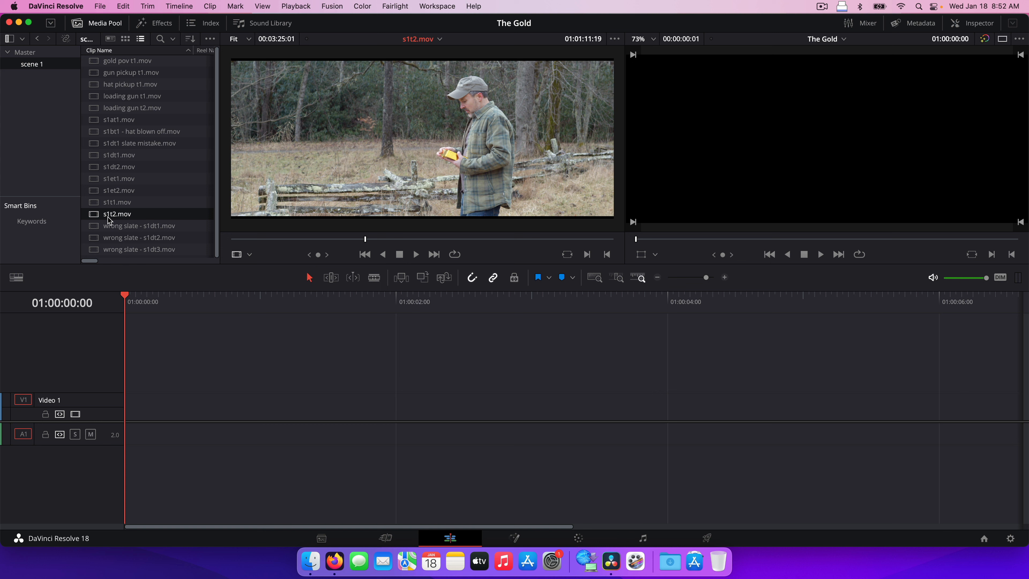
click(93, 123)
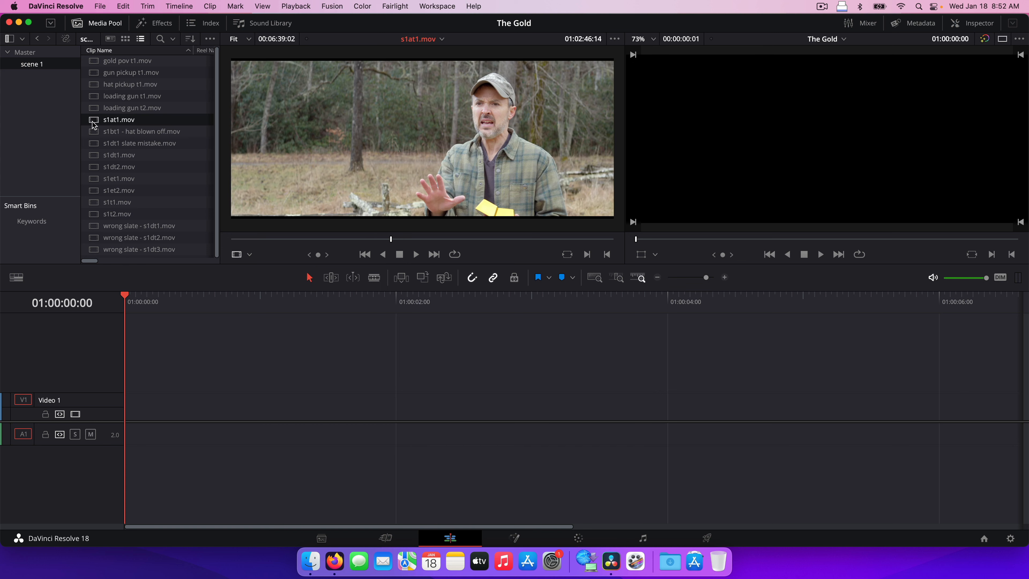
drag(271, 238, 431, 242)
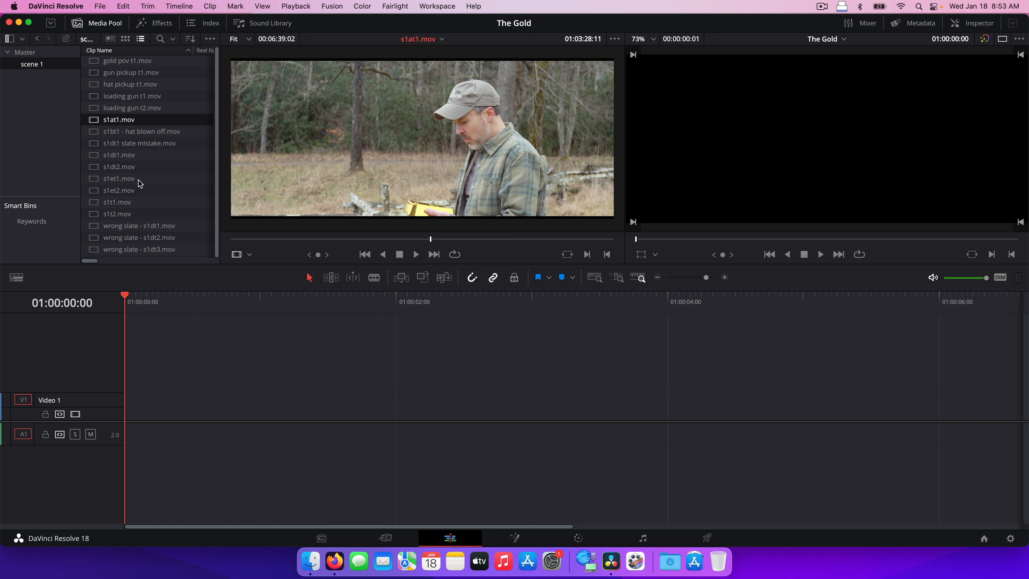
- Load s1t1.mov in the source viewer again, place the whole clip at the start of Video 1 and undo that placement
click(96, 205)
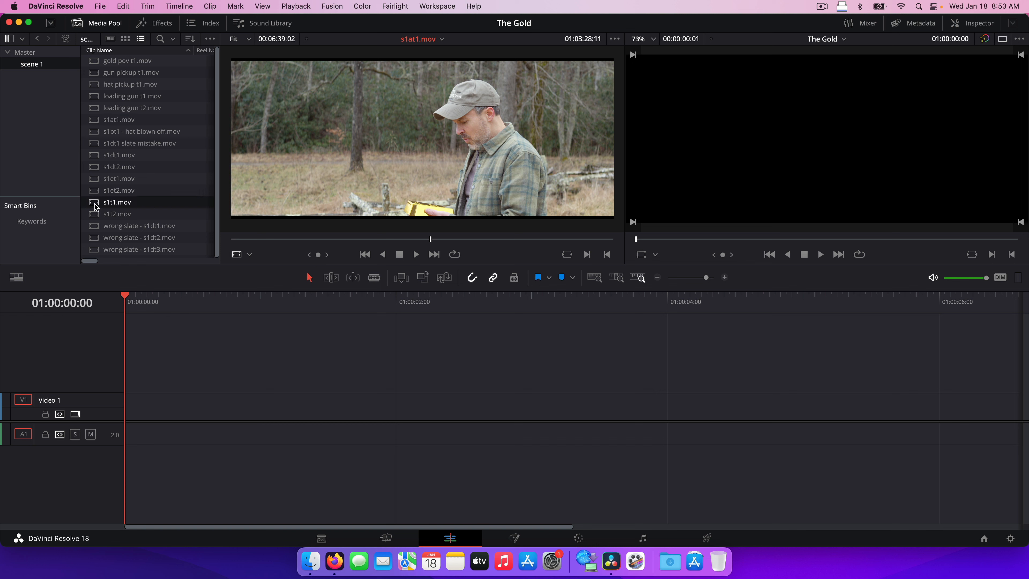
drag(244, 239, 305, 239)
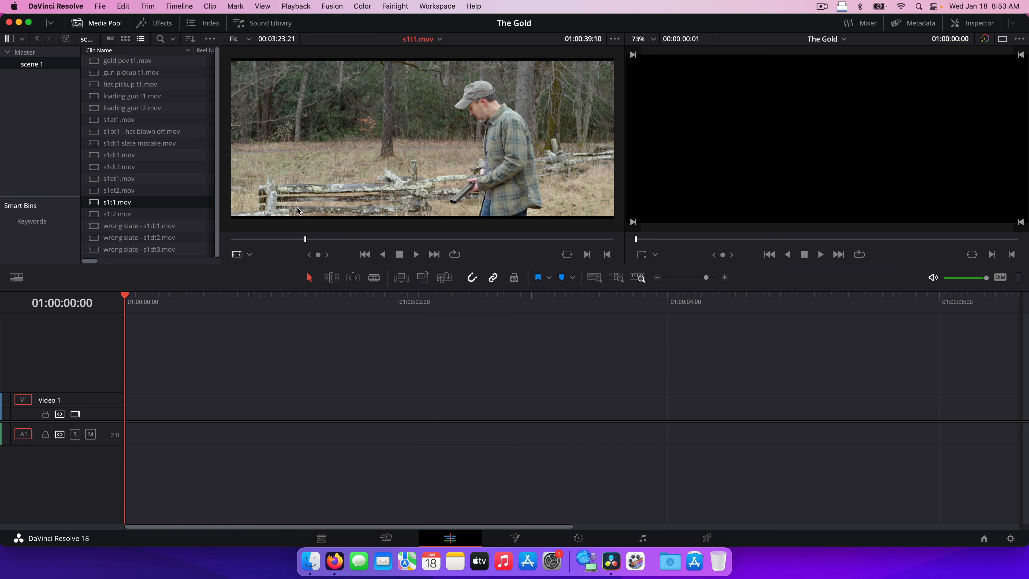
drag(94, 206, 124, 403)
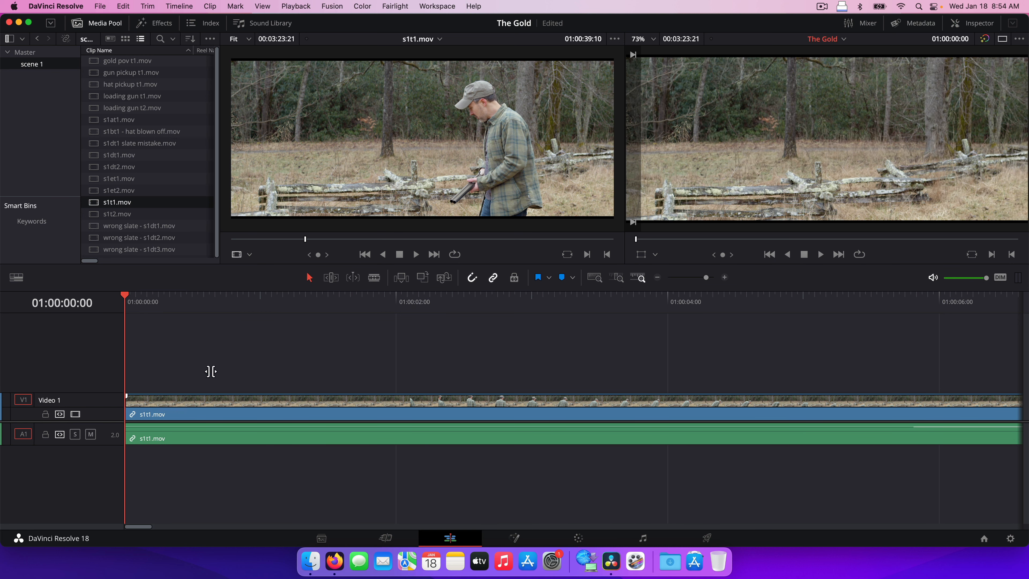
key(super+z)
- Mark in and out points on s1t1.mov for a range of about 6 seconds, with the out point at 01:00:37:13
mouse_move(305, 239)
mouse_down()
mouse_move(247, 240)
mouse_move(295, 240)
mouse_up()
key(i)
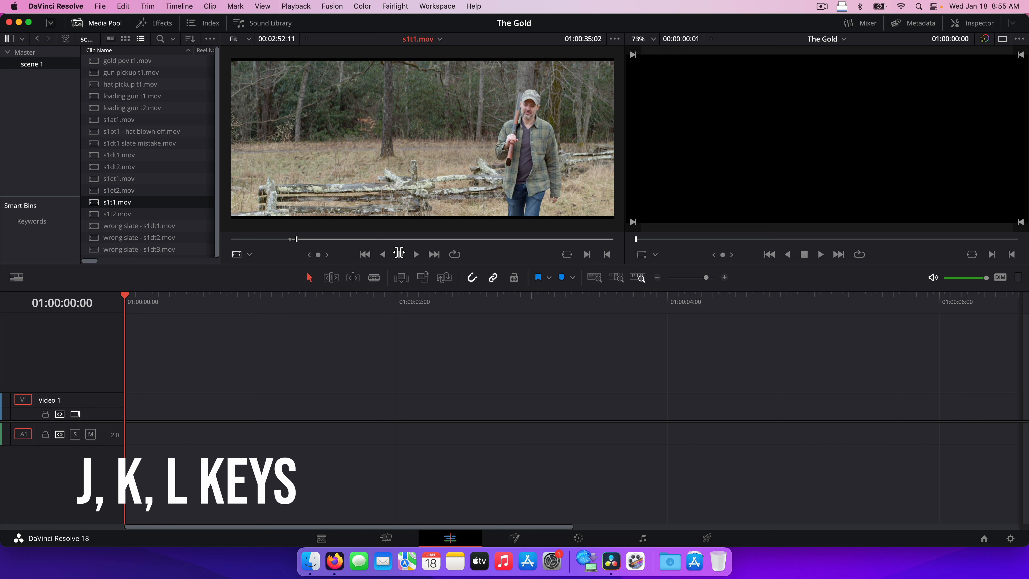
key(l)
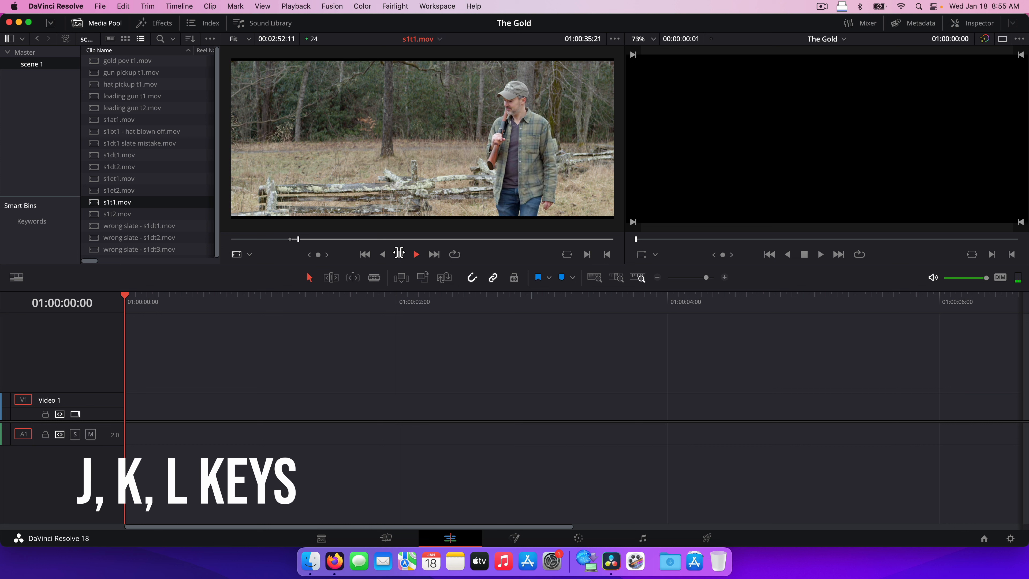
key(j)
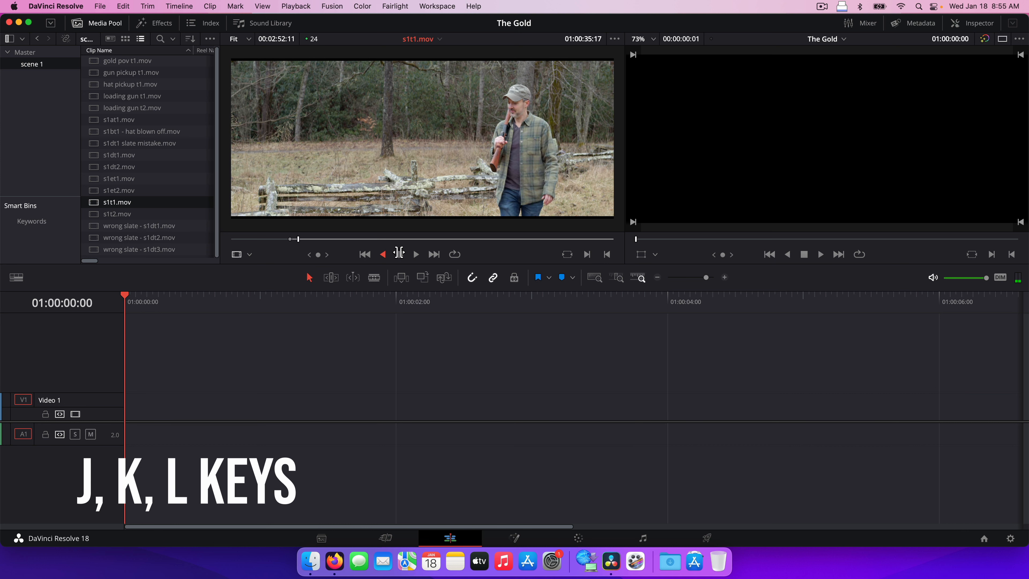
key(k)
key(l)
key(k)
key(o)
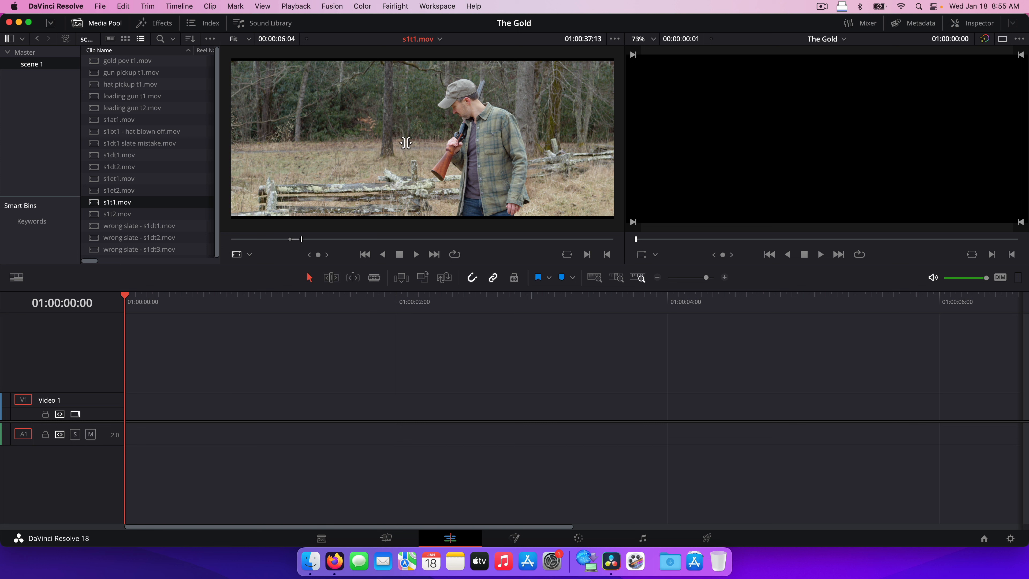
- Insert the marked s1t1.mov range at the start of The Gold timeline and play back part of it
drag(387, 147, 900, 94)
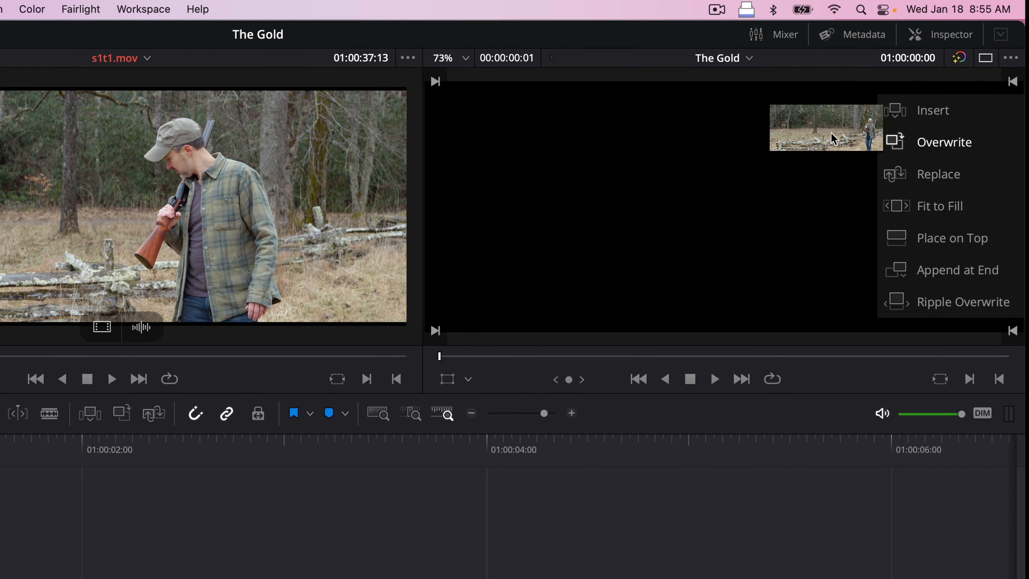
drag(833, 138, 887, 106)
drag(961, 299, 353, 299)
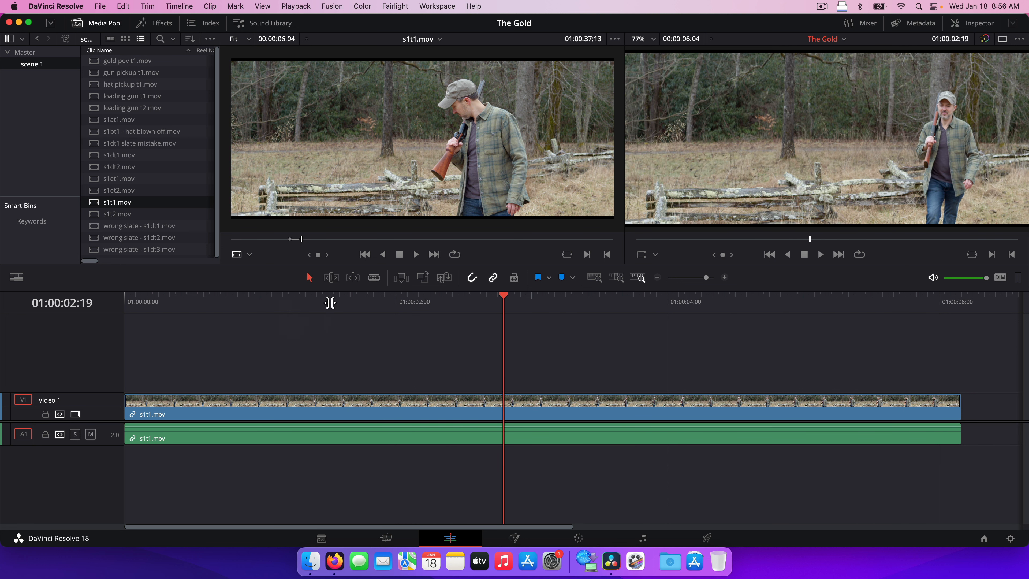
key(space)
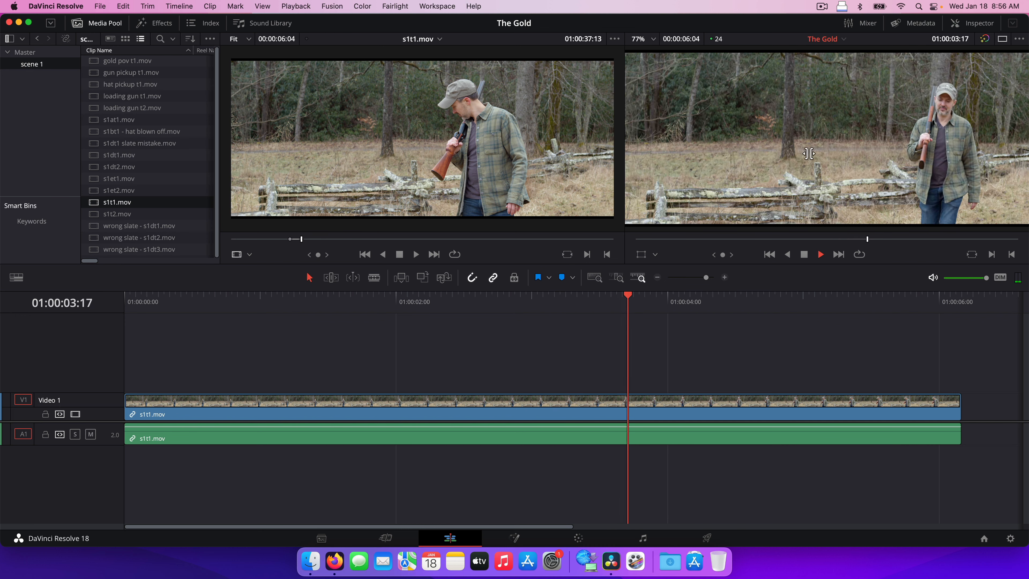
key(space)
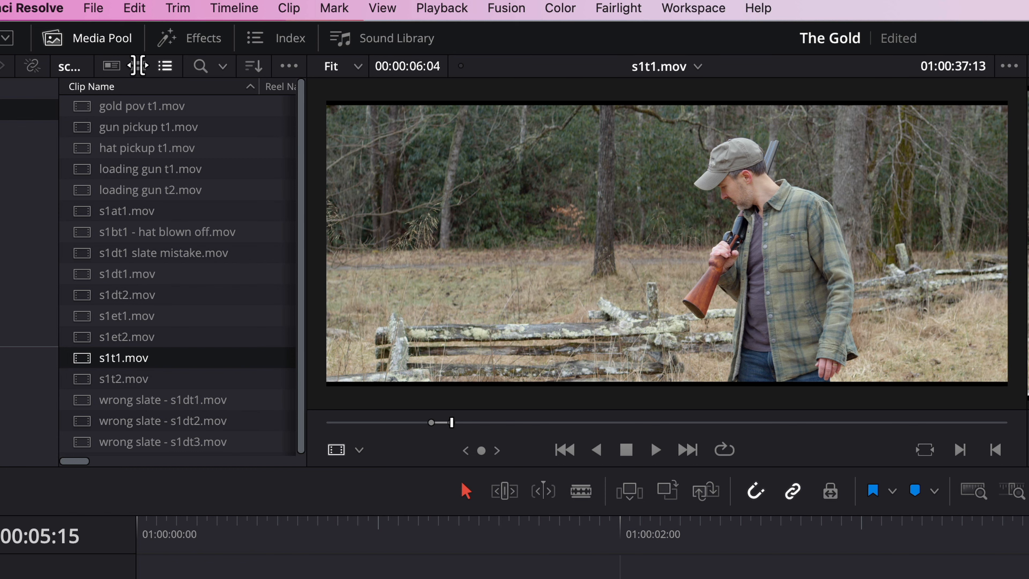
- Show the media pool clips as thumbnails and load gold pov t1.mov in the source viewer
click(138, 66)
scroll(122, 263, up, 10)
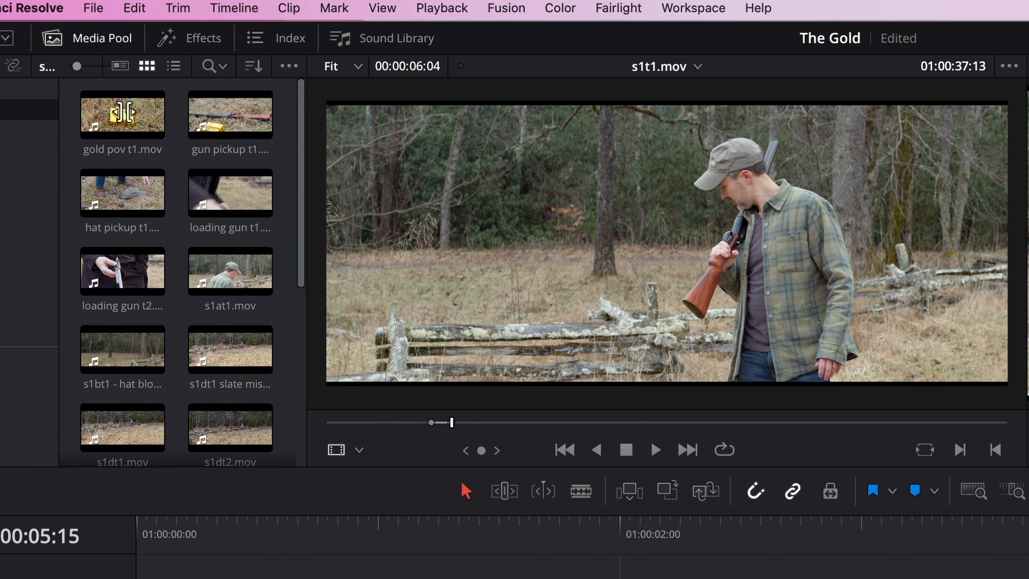
click(123, 114)
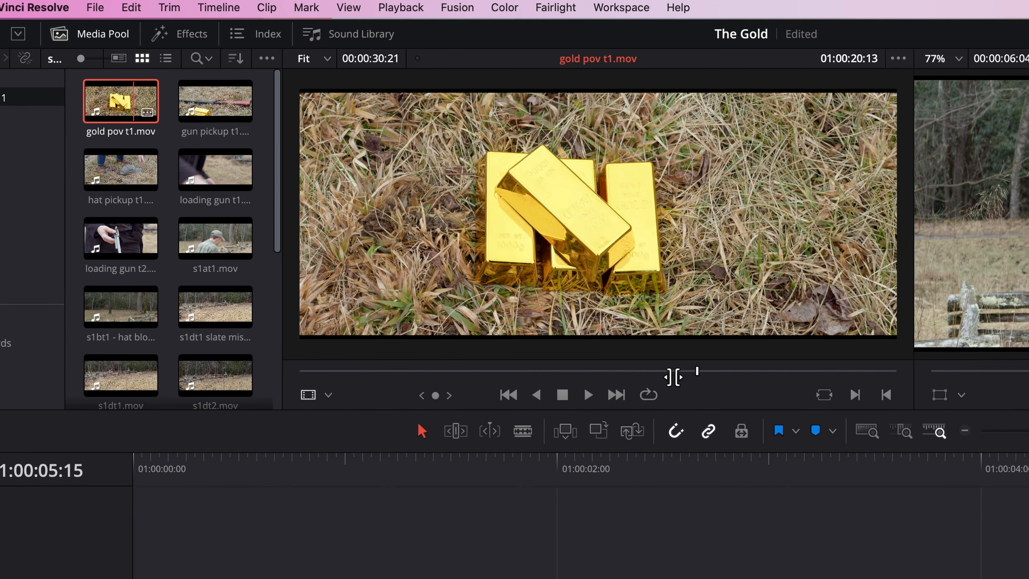
- Mark a range on gold pov t1.mov in the source viewer from 01:00:10:13 to 01:00:13:02
drag(697, 371, 488, 371)
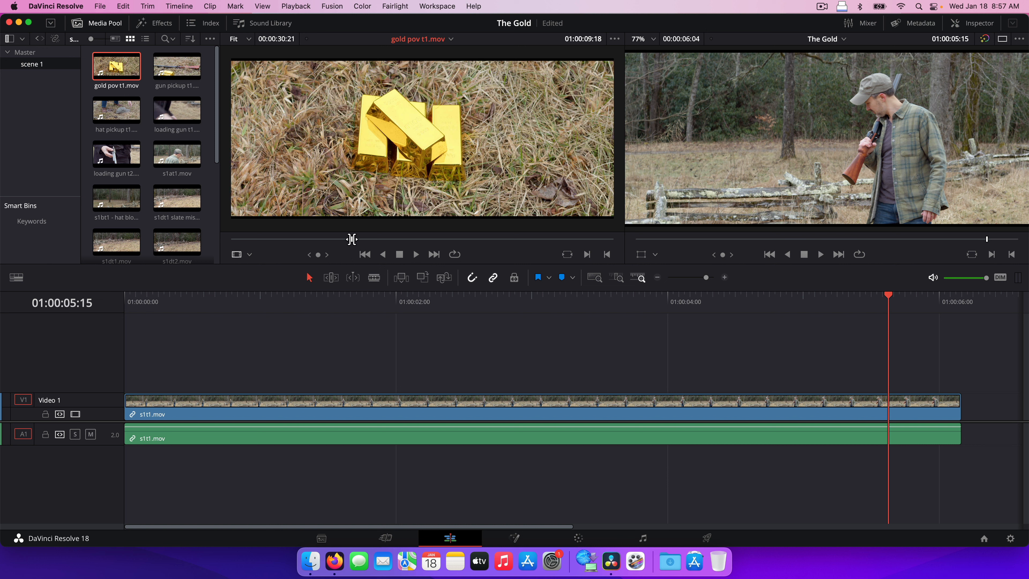
drag(352, 240, 268, 238)
key(space)
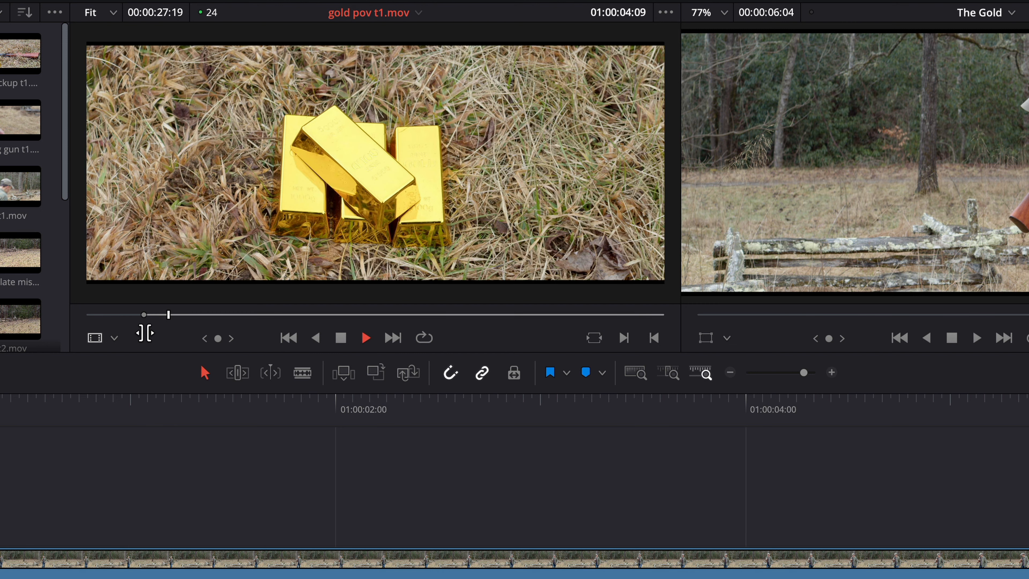
drag(173, 315, 283, 315)
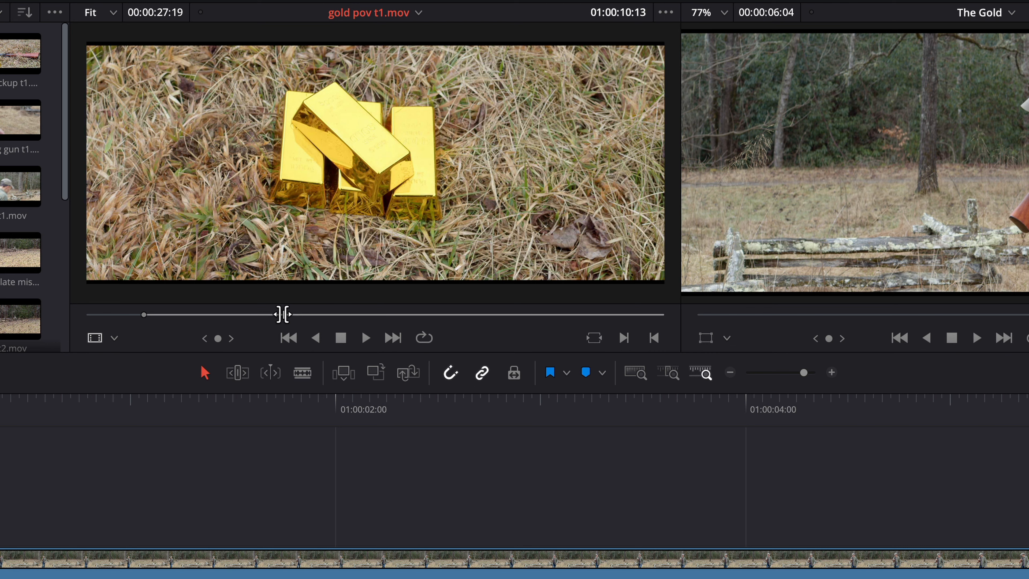
key(i)
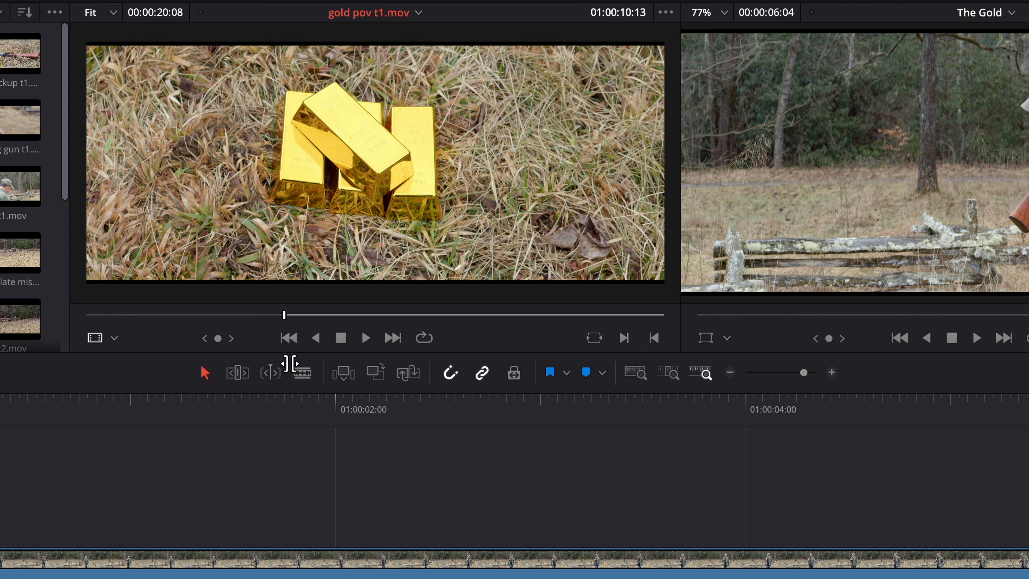
key(space)
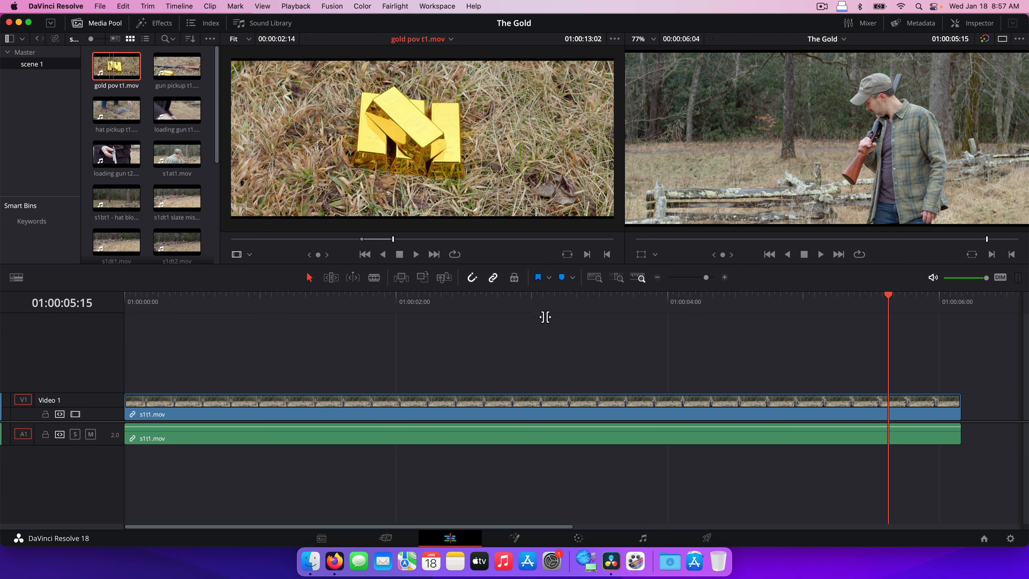
- Try inserting the marked gold pov t1.mov range at the playhead inside s1t1.mov, and undo the insert
drag(406, 155, 973, 85)
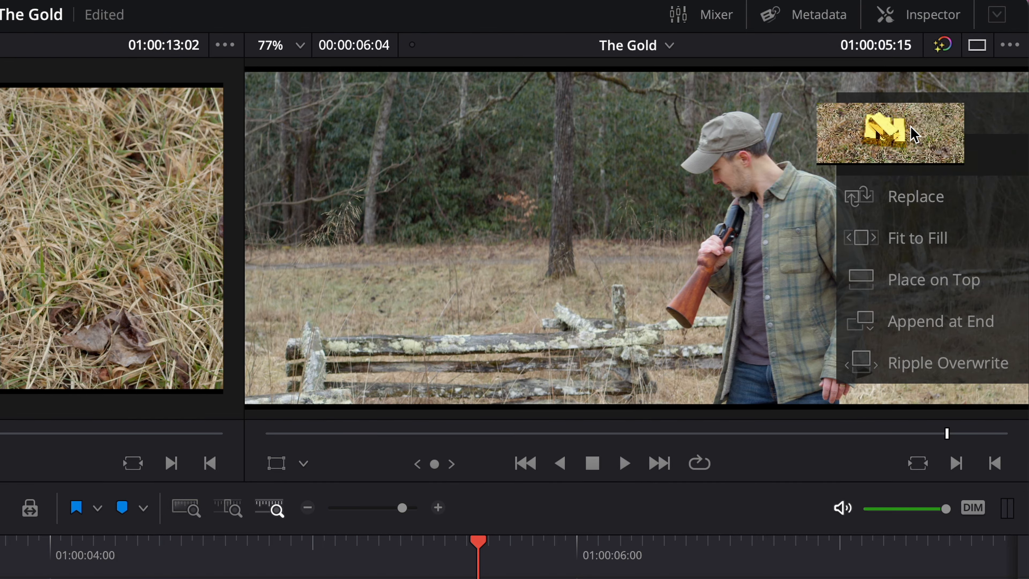
drag(912, 127, 872, 151)
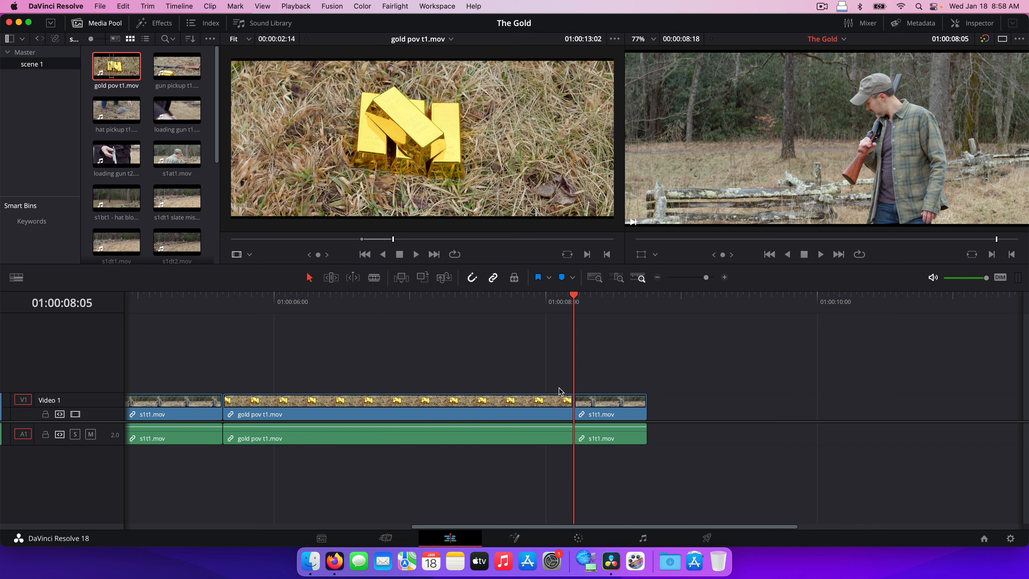
key(super+z)
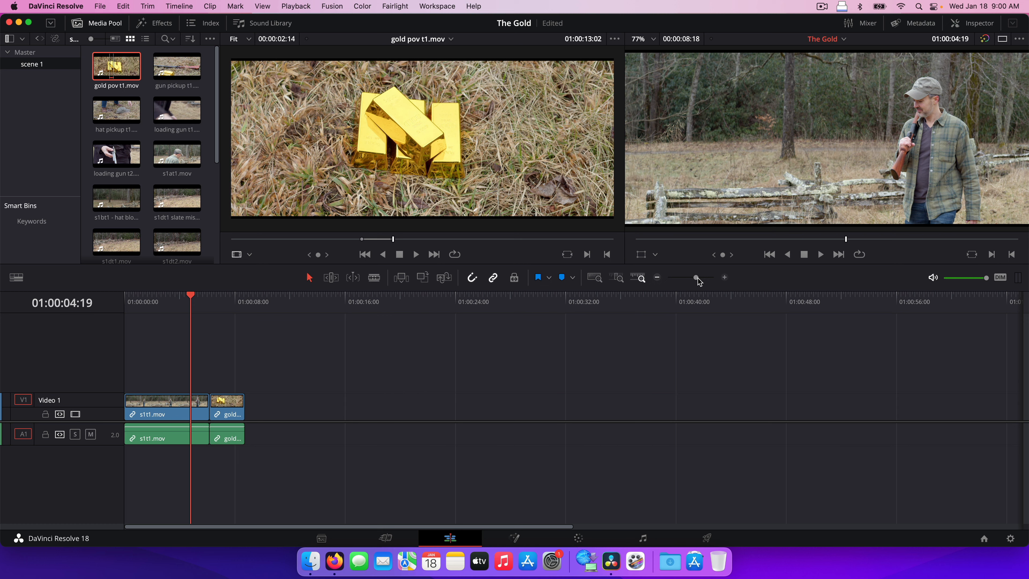
- Compare Full Extent Zoom with Custom Zoom on the timeline, and enlarge the two clips with the custom zoom level
drag(694, 278, 696, 278)
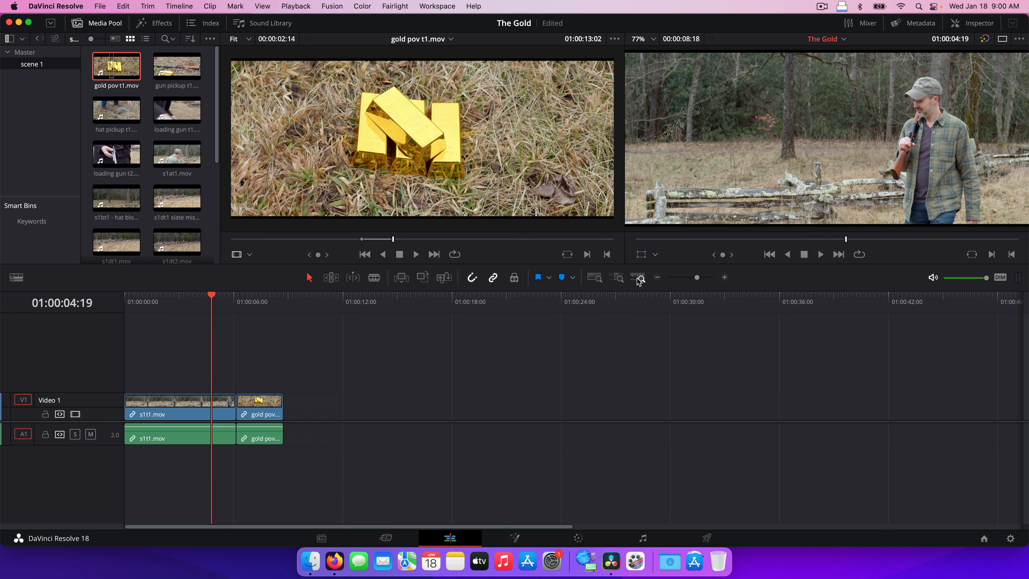
click(595, 278)
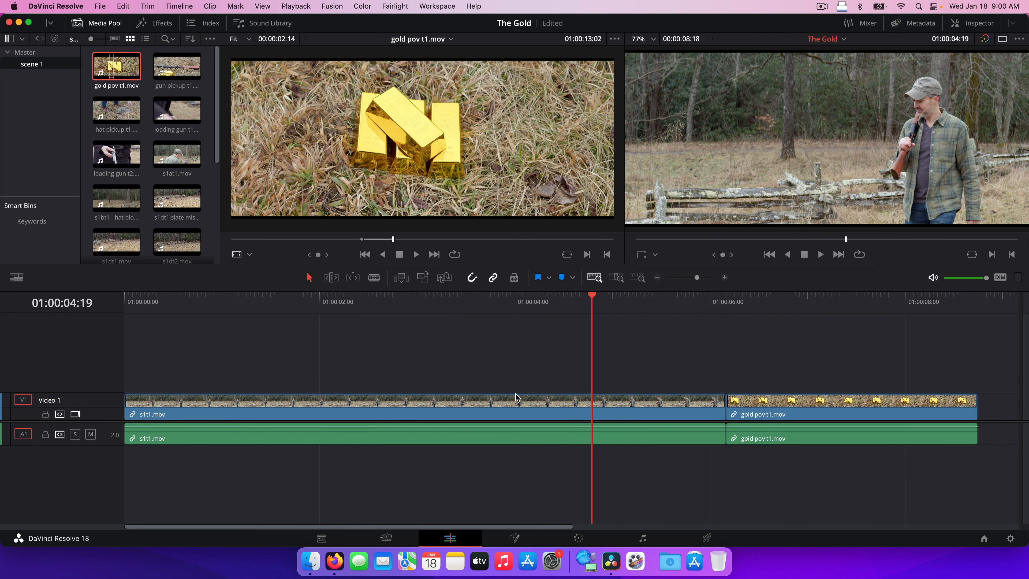
key(shift+z)
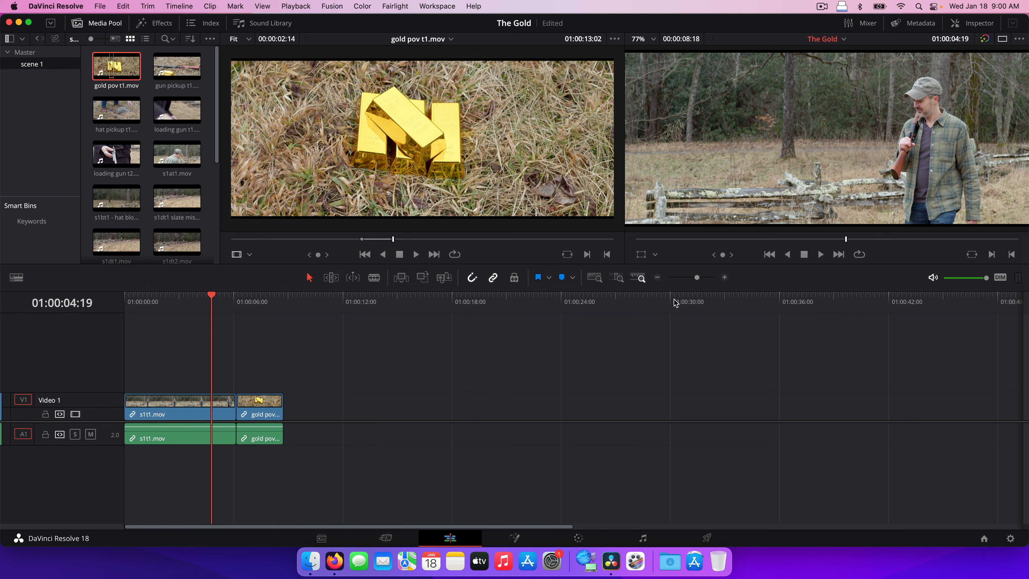
drag(698, 281, 704, 281)
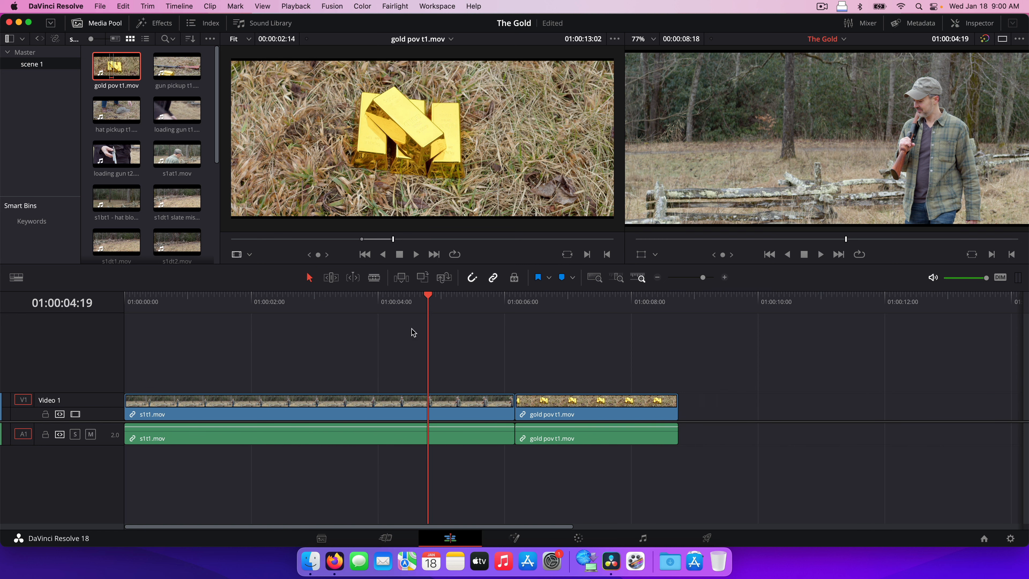
- Show the media pool clips as a list and load the s1t1.mov timeline clip into the source viewer from 01:00:03:19
drag(421, 302, 487, 316)
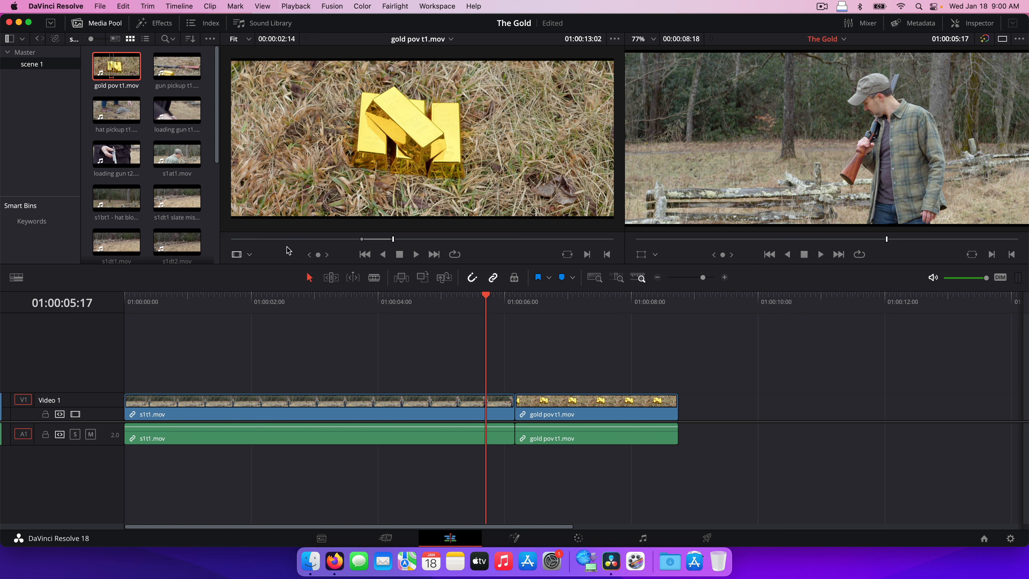
click(146, 39)
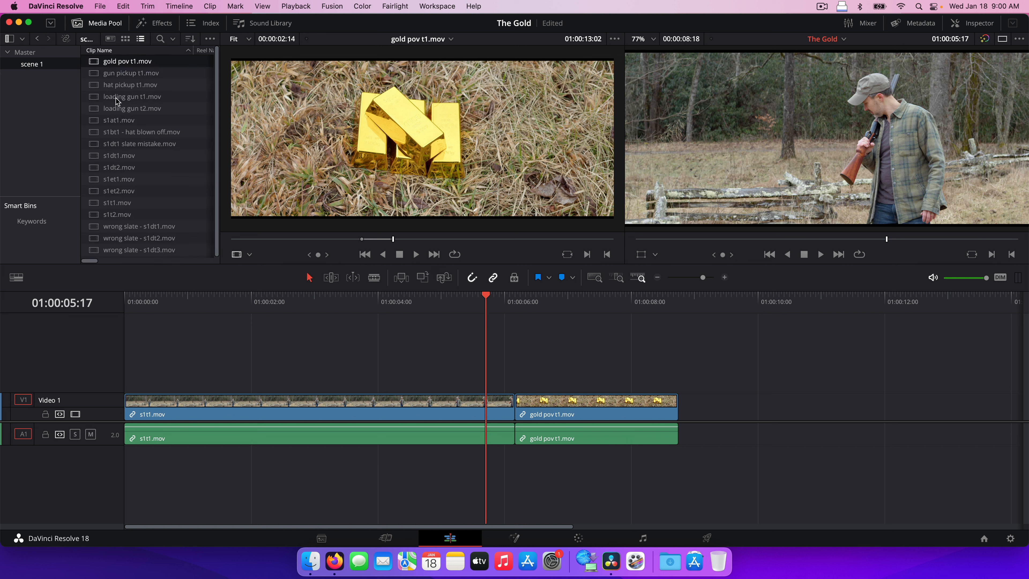
click(503, 305)
drag(502, 307, 367, 307)
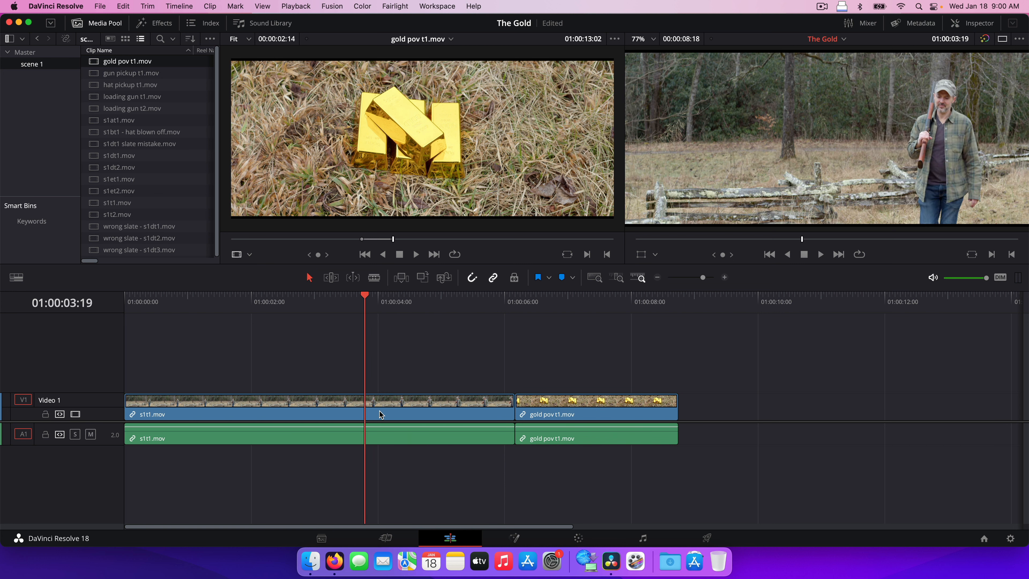
double_click(380, 411)
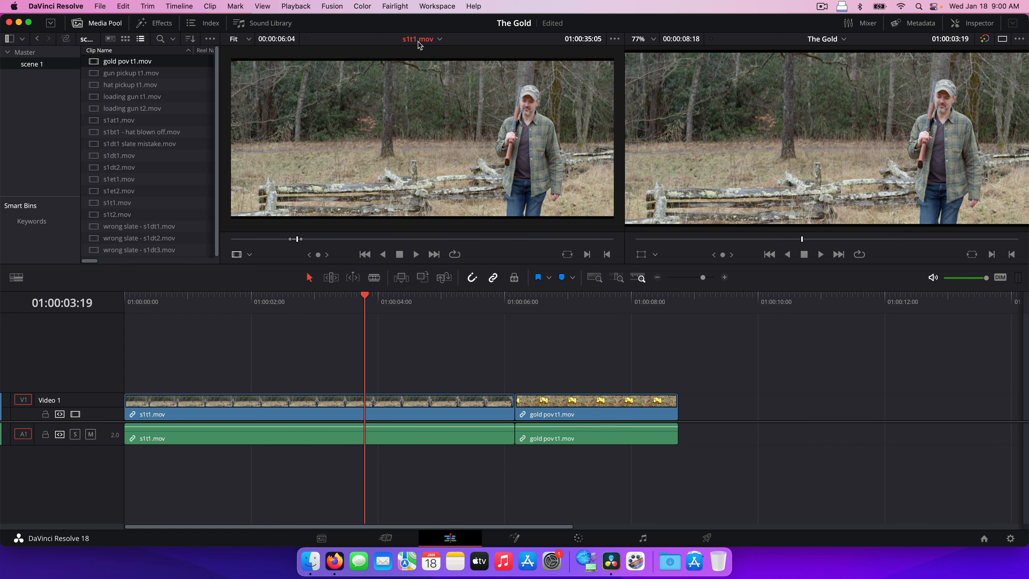
- Load s1at1.mov from the media pool in the source viewer and play it from about 01:00:16 to 01:00:19:06
double_click(95, 121)
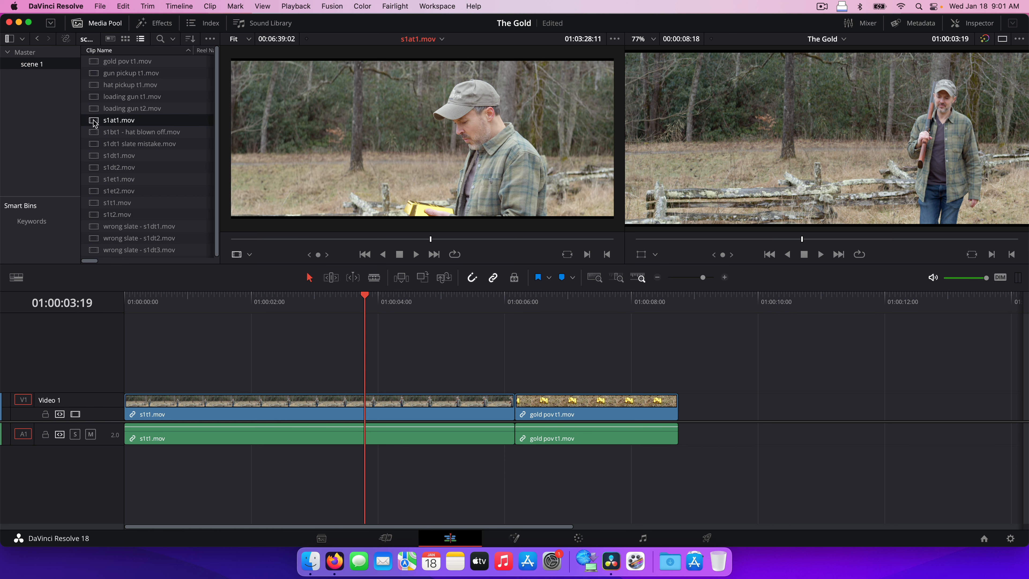
click(249, 239)
drag(249, 240, 247, 242)
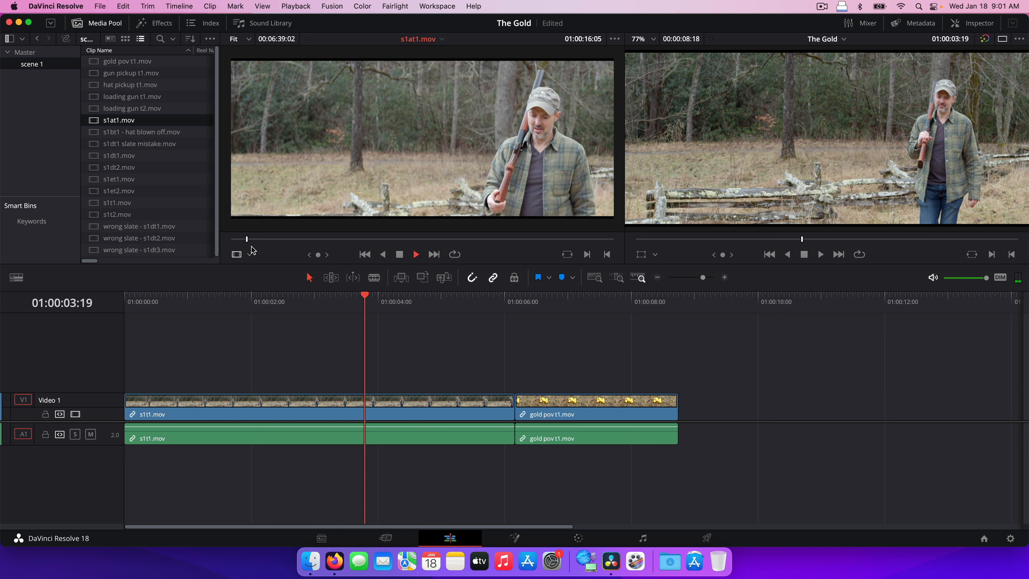
key(space)
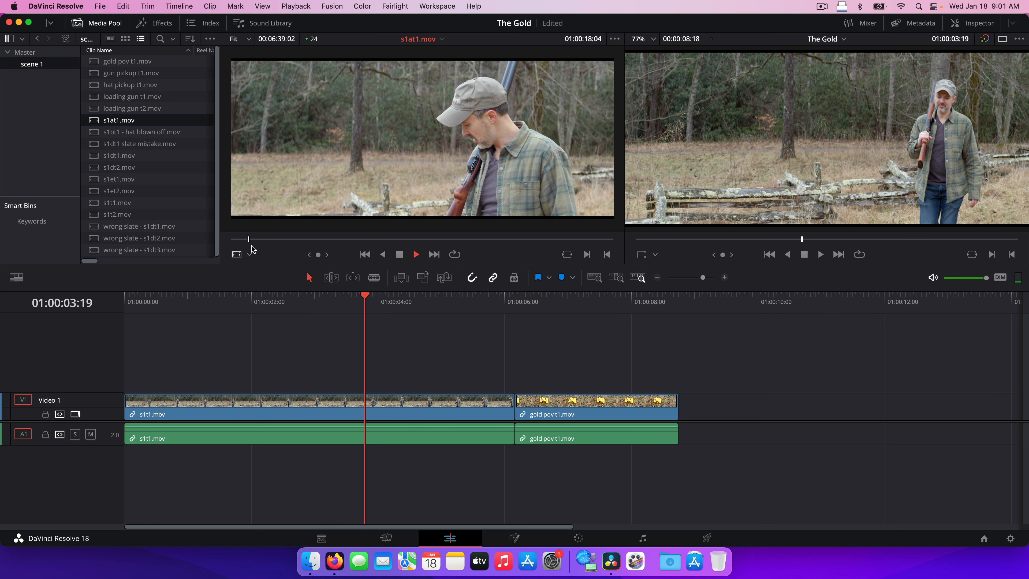
key(space)
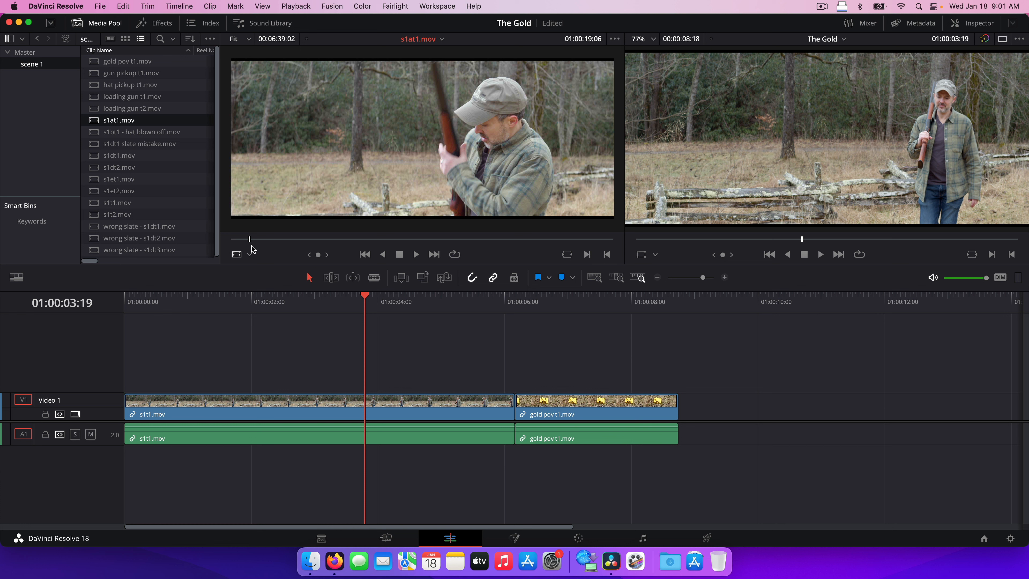
- Mark a 00:00:04:14 range on s1at1.mov around the look away and exit from frame, with the out point at 01:00:23:02
key(Left)
key(Left)
key(Left)
key(Left)
key(Left)
key(Left)
key(Left)
key(Left)
key(Left)
key(Left)
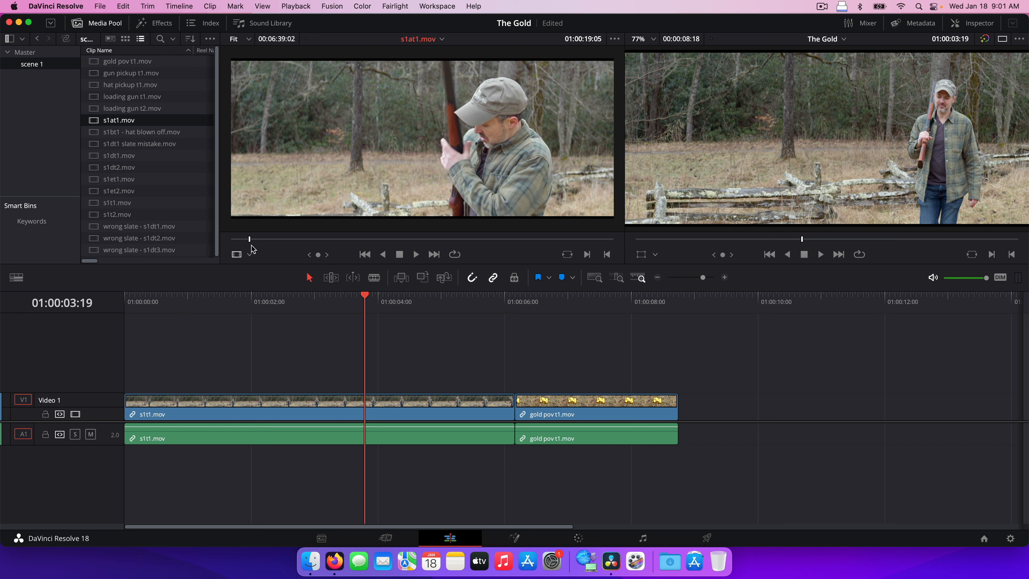
key(space)
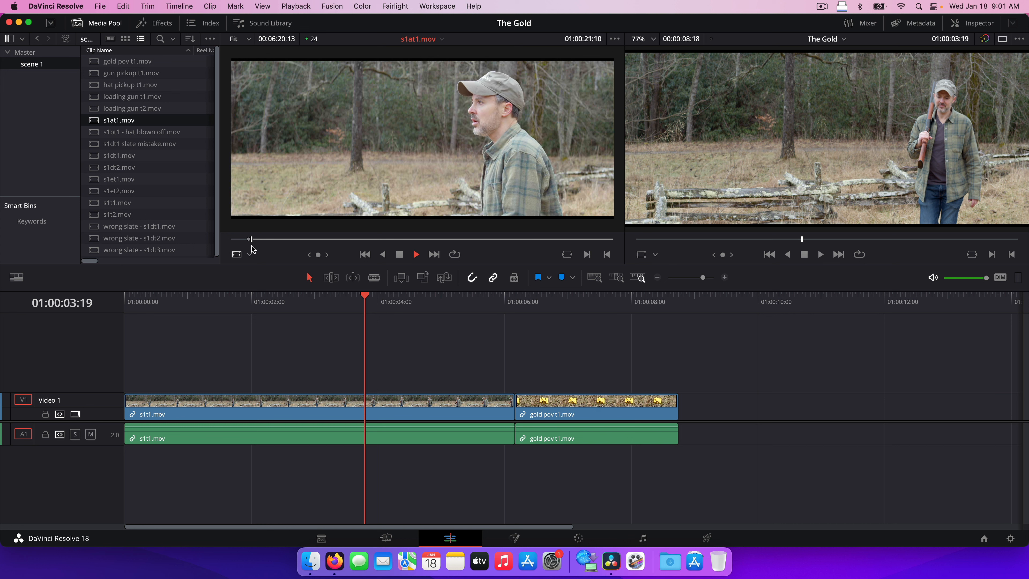
key(space)
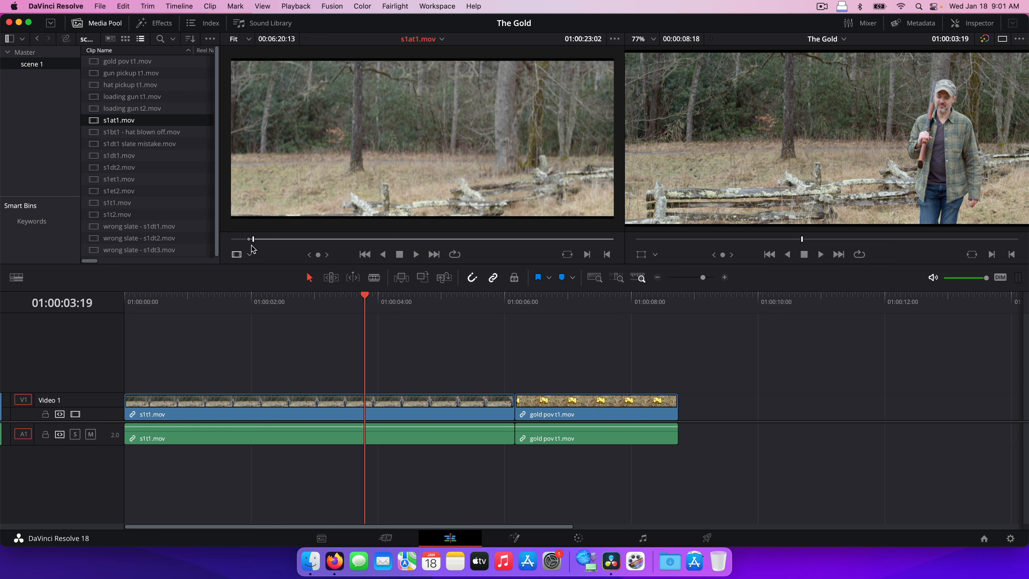
key(o)
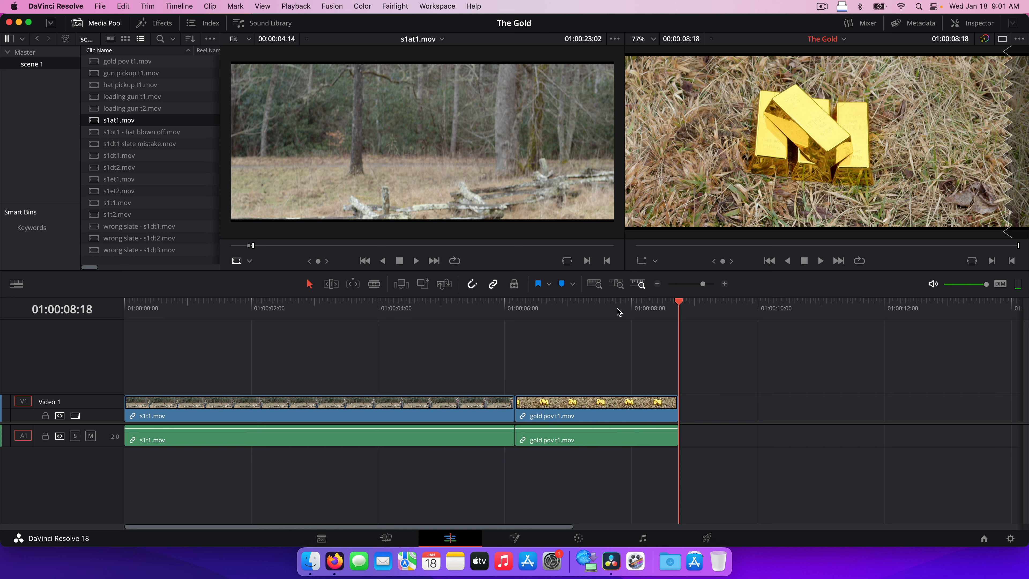
- Place the marked s1at1.mov range on Video 1 directly after gold pov t1.mov and move the playhead back to 01:00:07:19
drag(476, 311, 417, 310)
key(End)
drag(405, 182, 683, 430)
drag(692, 311, 601, 318)
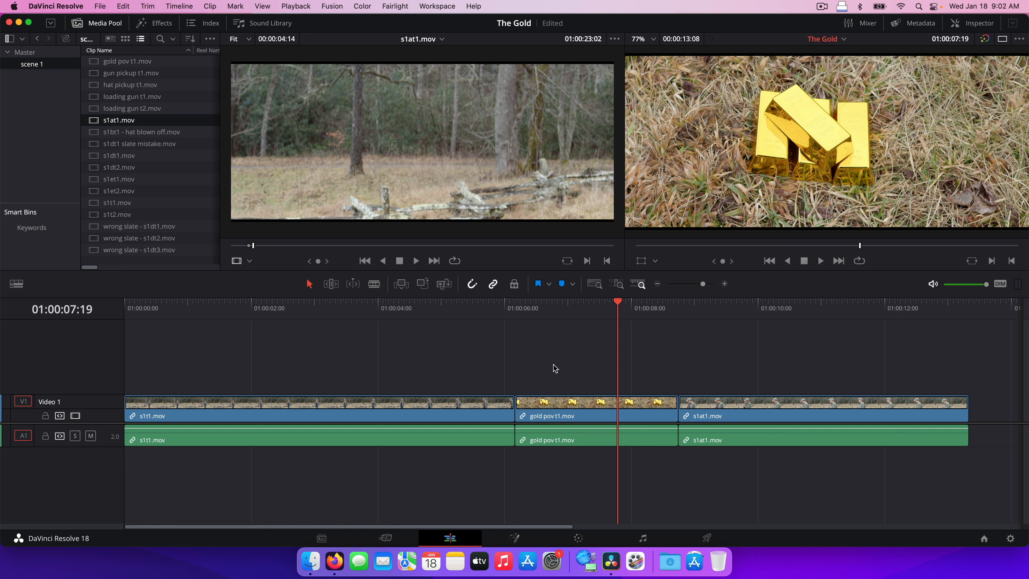
- Select s1t1.mov and gold pov t1.mov in turn on the timeline, then move gold pov t1.mov over s1t1.mov and back
click(566, 404)
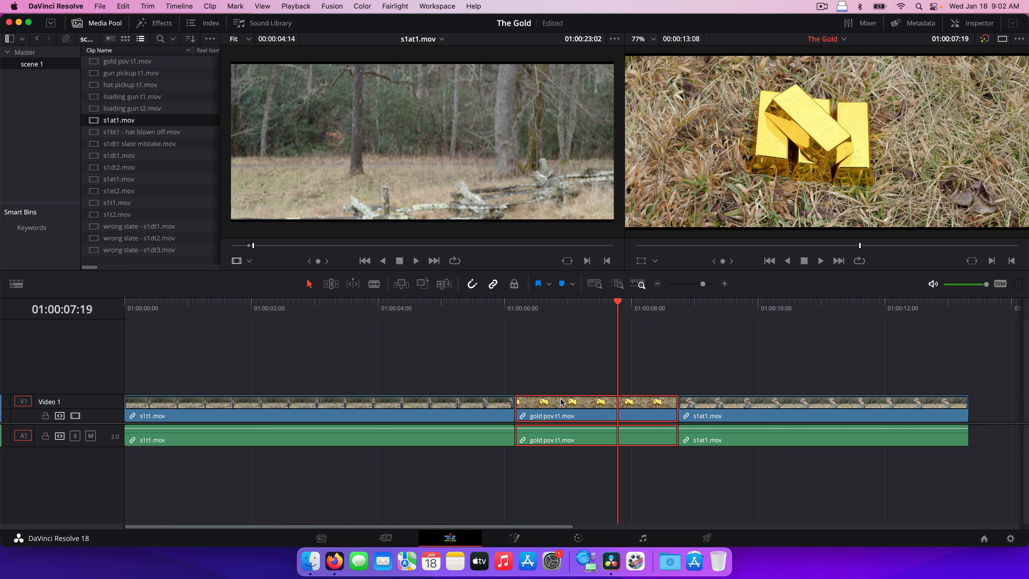
drag(453, 381, 453, 478)
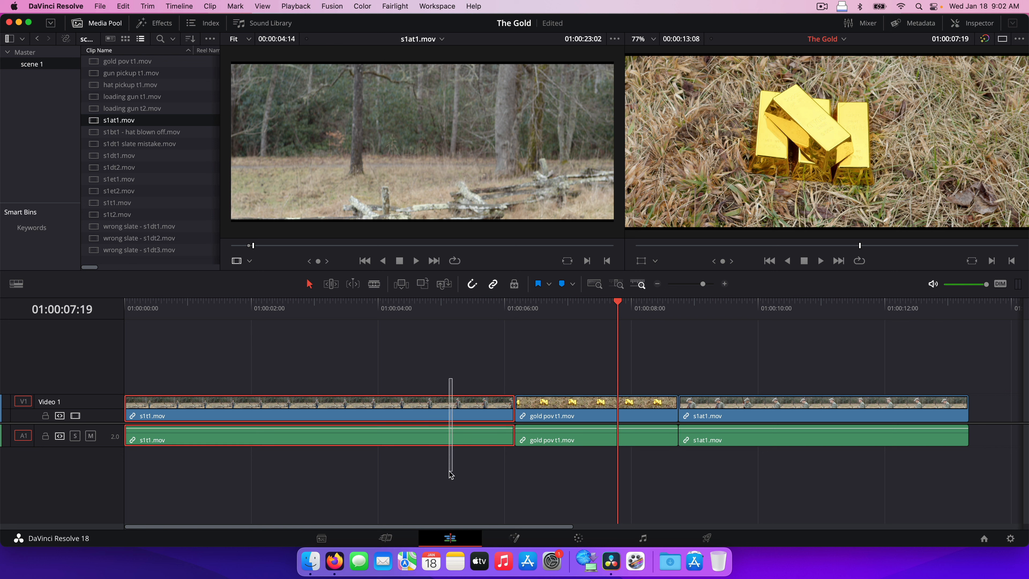
drag(569, 371, 559, 478)
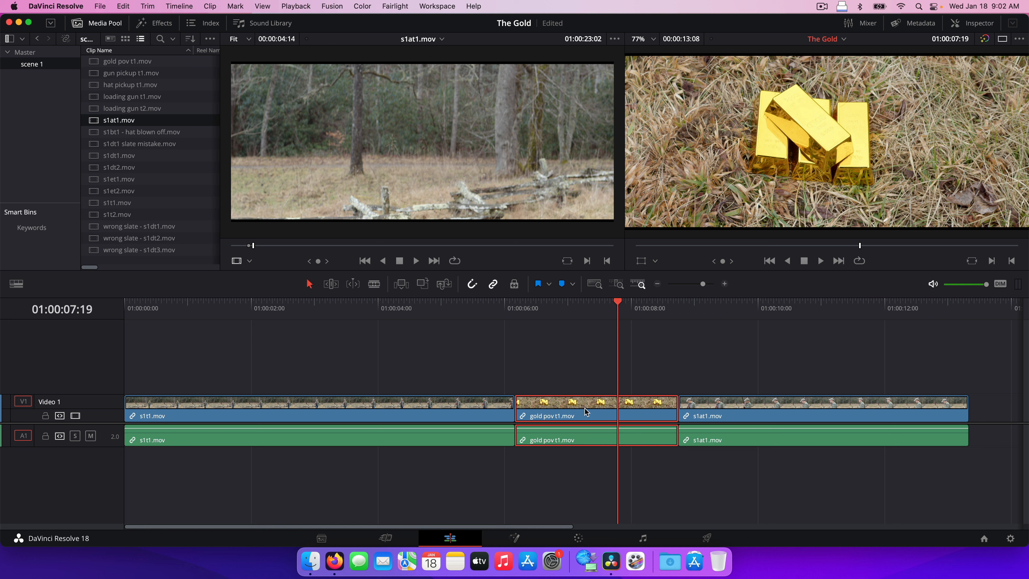
mouse_move(587, 411)
mouse_down()
mouse_move(554, 411)
mouse_move(499, 386)
mouse_move(315, 385)
mouse_move(240, 430)
mouse_move(596, 427)
mouse_up()
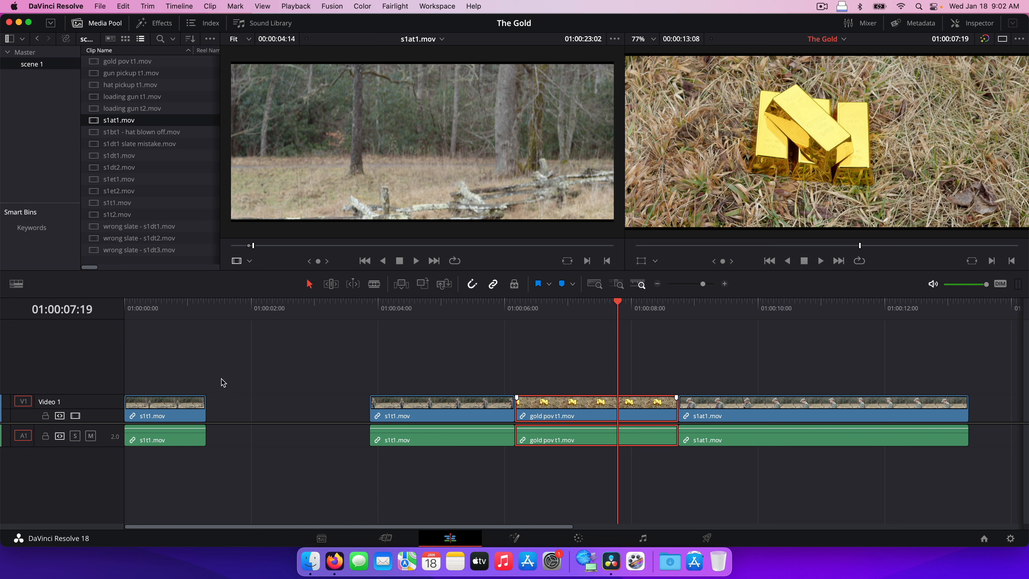
- Extend the end of the first s1t1.mov piece across the gap to the second piece and rejoin them into one clip
drag(218, 369, 202, 450)
click(195, 303)
drag(704, 285, 710, 286)
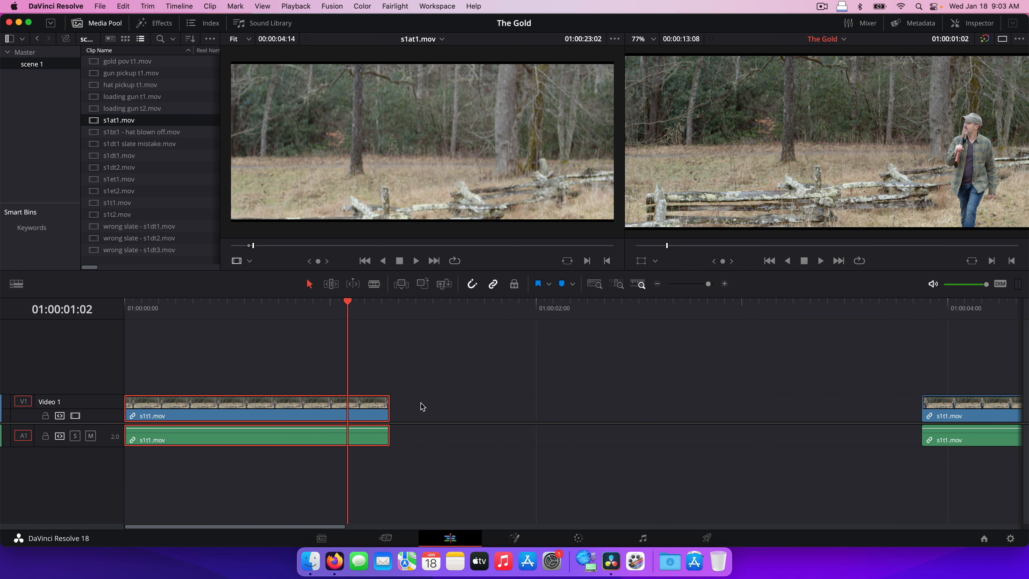
click(388, 405)
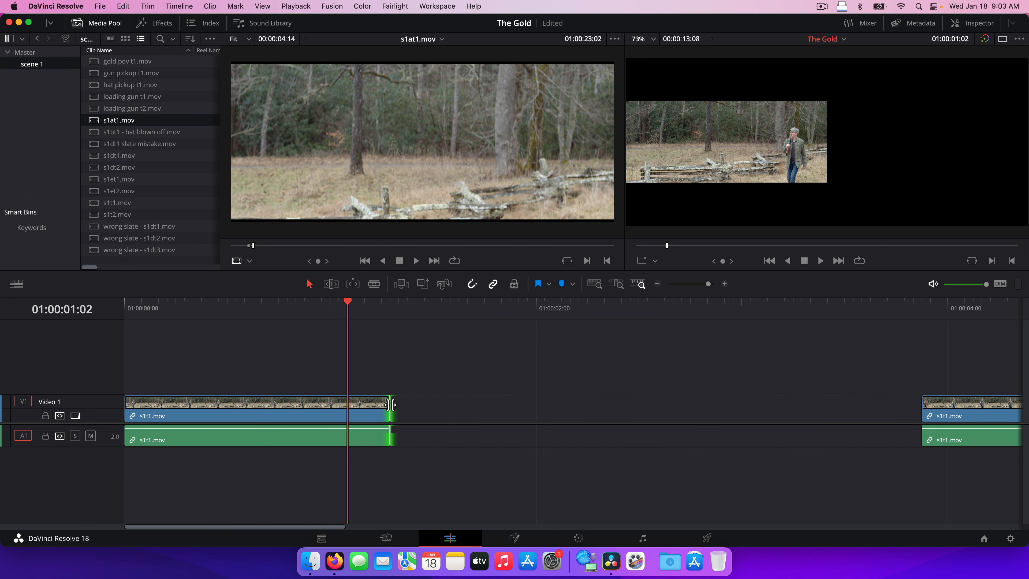
drag(390, 405, 922, 405)
right_click(630, 372)
click(724, 395)
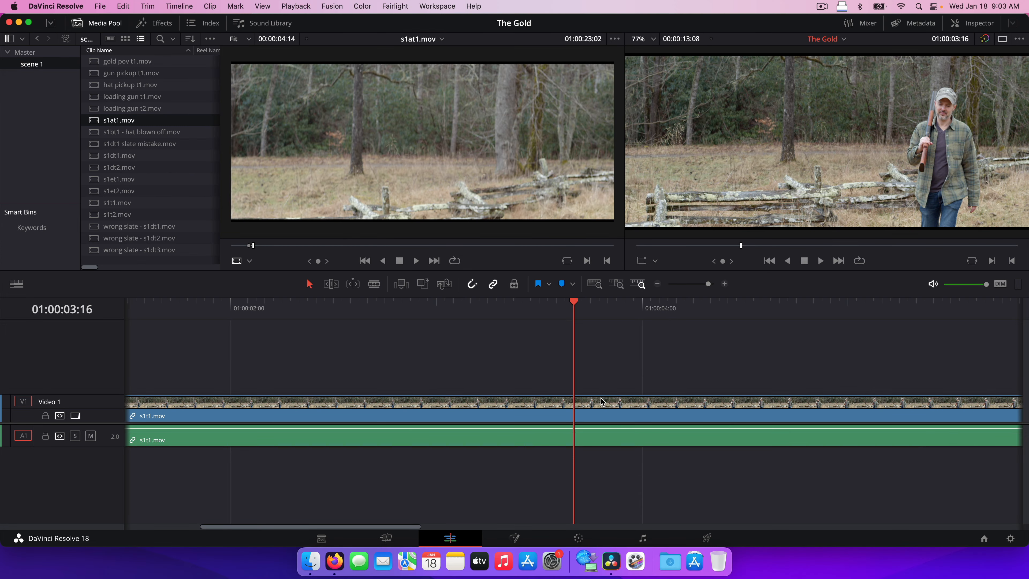
- Rearrange the clips on Video 1 into the order s1at1.mov, gold pov t1.mov, s1t1.mov
key(super+minus)
key(super+minus)
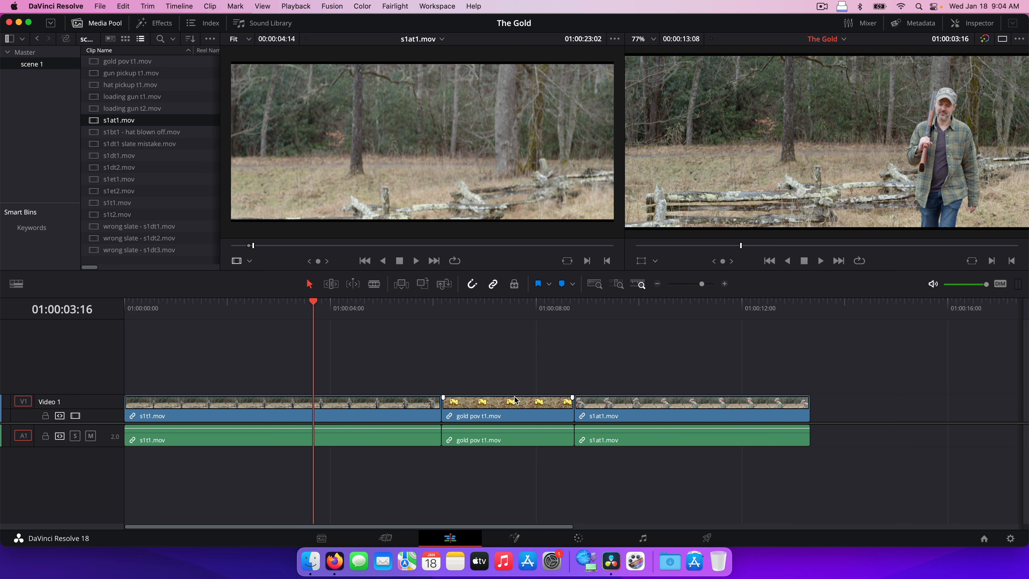
click(630, 423)
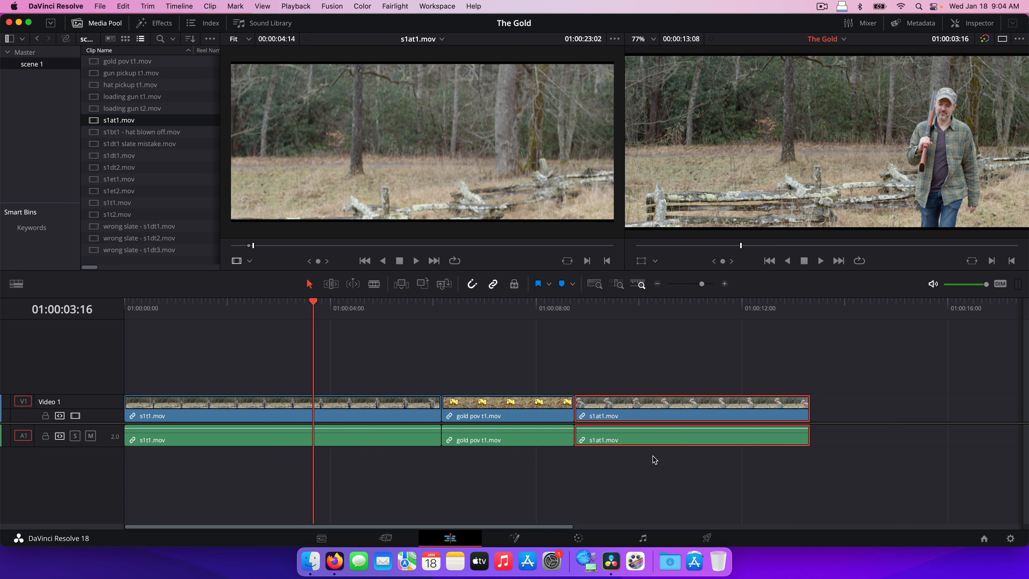
key(super+minus)
drag(202, 412, 656, 411)
drag(431, 410, 220, 409)
drag(297, 411, 270, 410)
drag(658, 409, 441, 409)
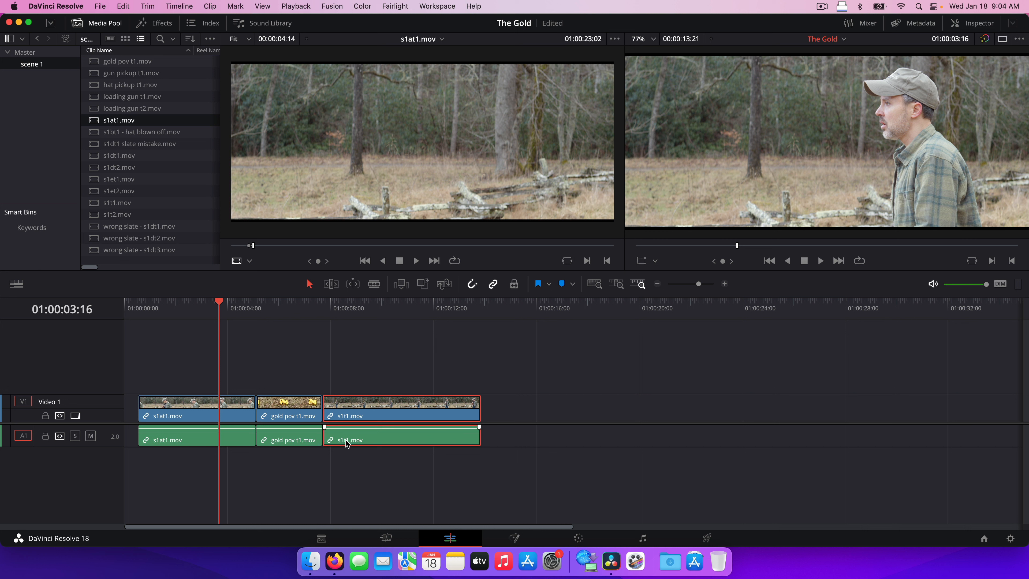
- Move the playhead to the start of s1t1.mov and delete that last clip from the timeline
click(368, 381)
click(383, 304)
drag(379, 304, 405, 304)
click(381, 402)
key(Delete)
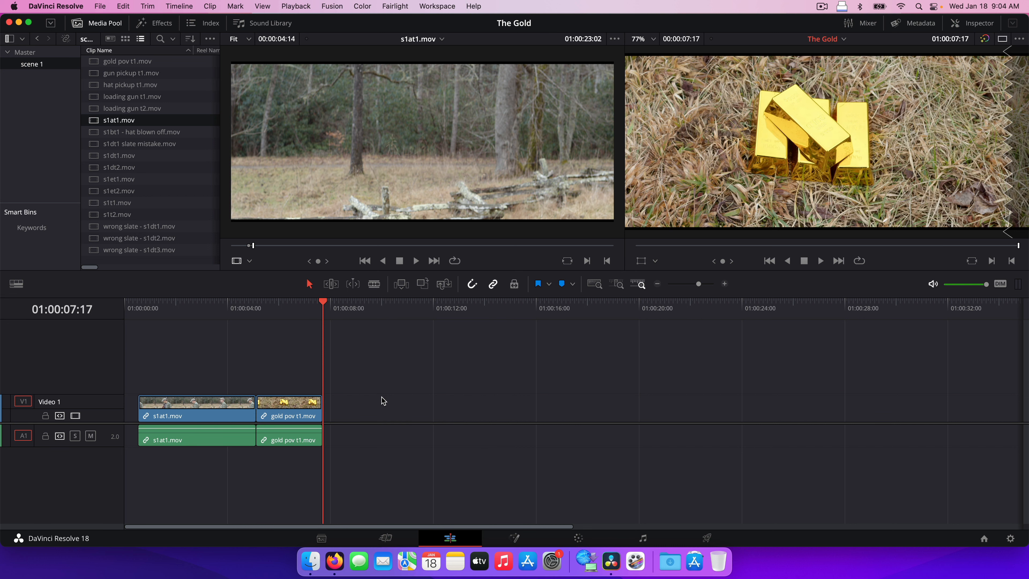
- Undo the s1t1.mov deletion and the preceding rearrangement of the clips on Video 1
key(super+z)
key(super+z)
key(super+z)
key(super+z)
key(super+z)
key(super+z)
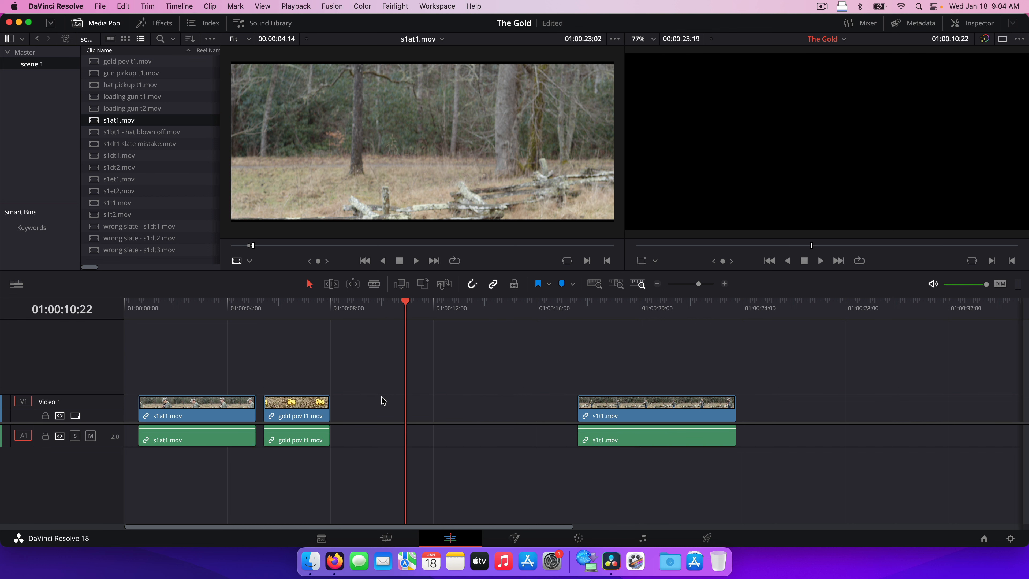
key(super+z)
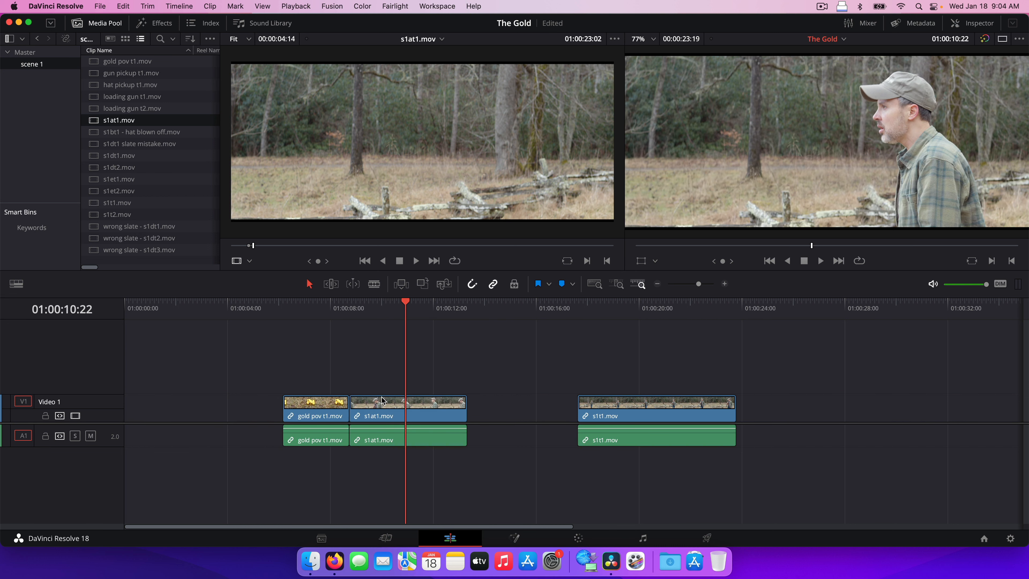
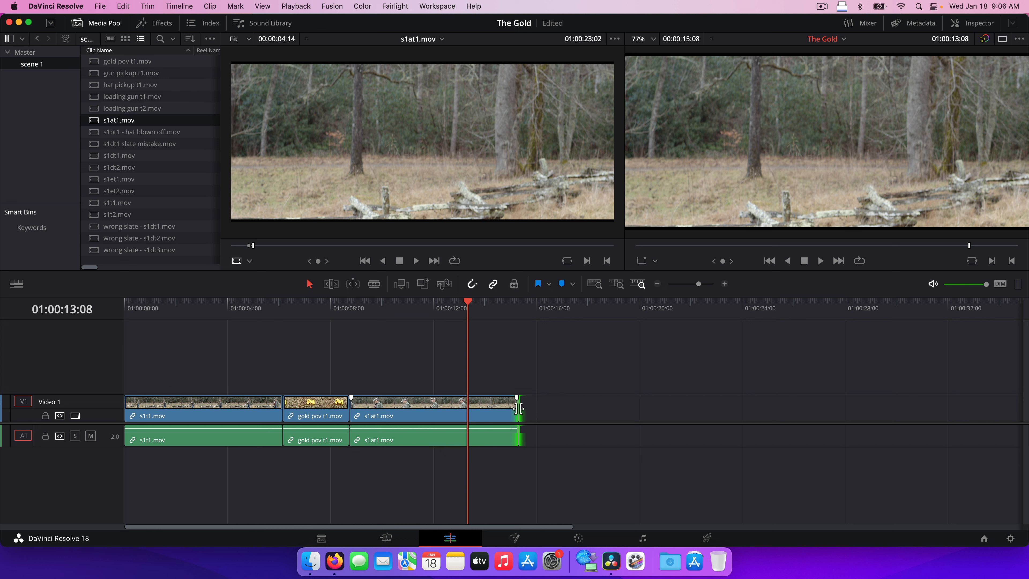
- Shorten the end of s1at1.mov slightly and split the clip at the playhead at 01:00:13:08
mouse_move(518, 408)
mouse_down()
mouse_move(495, 406)
mouse_move(510, 408)
mouse_up()
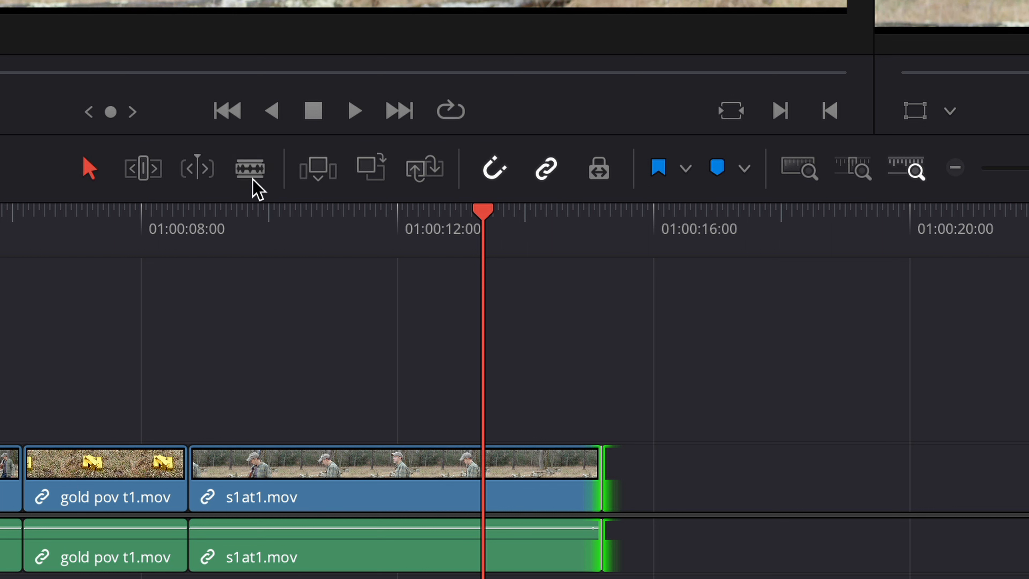
click(253, 169)
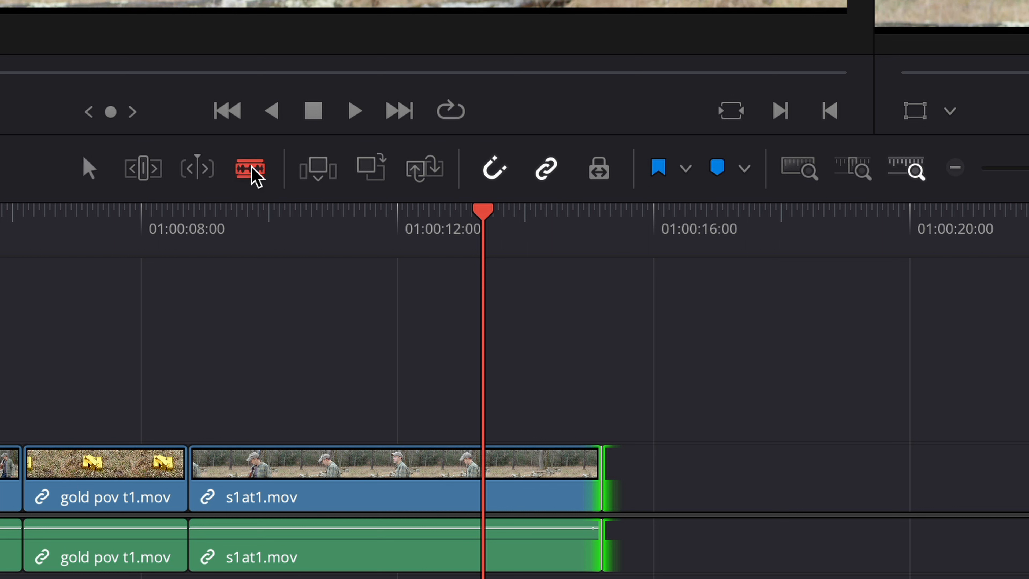
click(483, 478)
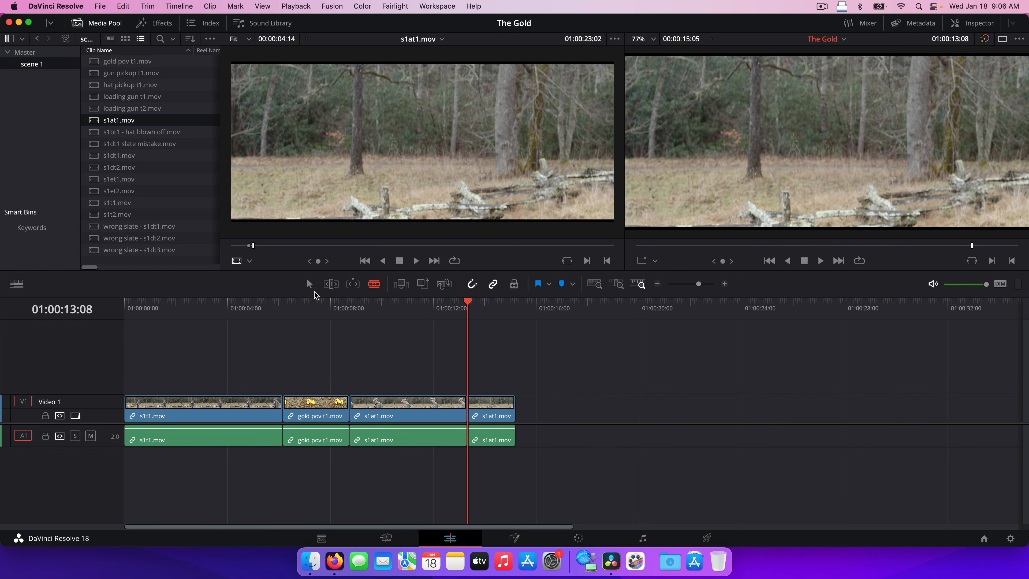
- Move the cut-off end piece of s1at1.mov away from the main clip and delete it
click(309, 284)
drag(489, 406, 560, 408)
key(BackSpace)
- Match gold pov t1.mov from the timeline playhead into the source viewer and clear its in and out points
click(311, 307)
drag(312, 304, 431, 307)
click(305, 307)
key(f)
scroll(288, 72, up, 1)
key(alt+x)
- Mark an in-to-out range over the middle of s1at1.mov on the timeline, adjust its start, and clear the range
key(i)
key(o)
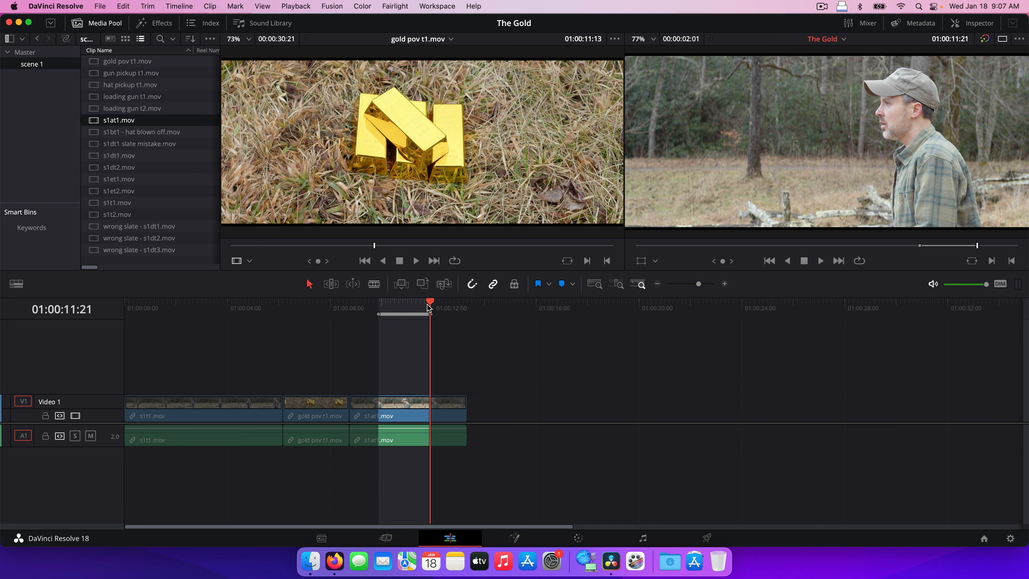
click(321, 312)
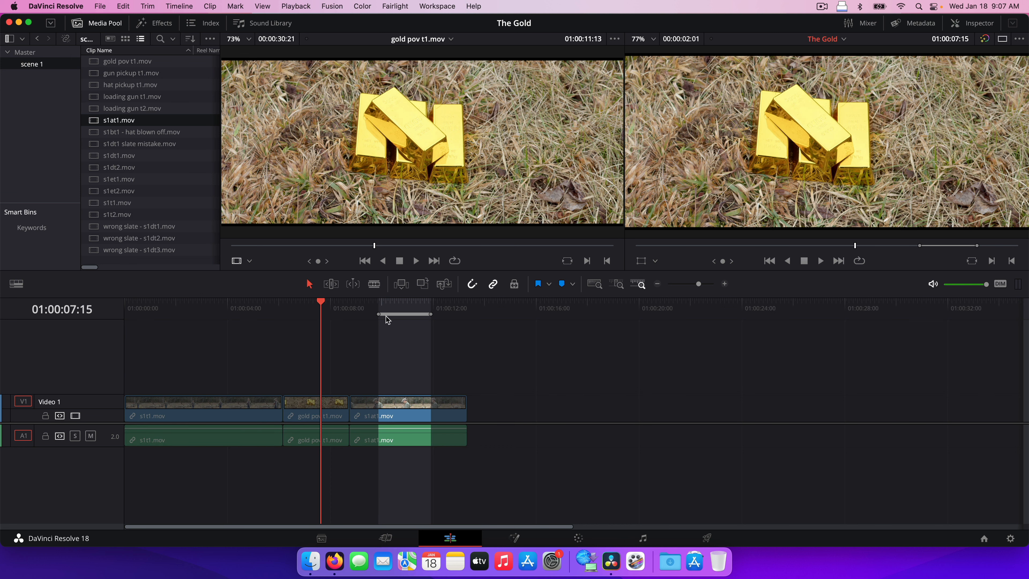
drag(379, 315, 398, 314)
key(alt+x)
- Mark a 00:00:12:01 range of gold pov t1.mov in the source viewer, ending at 01:00:22:21
drag(375, 246, 589, 245)
key(i)
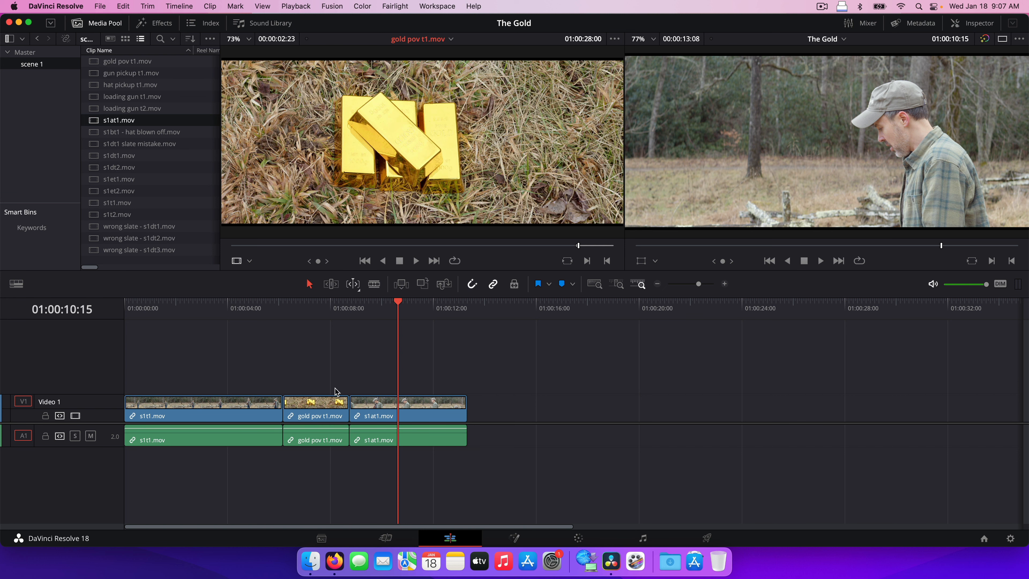
click(308, 313)
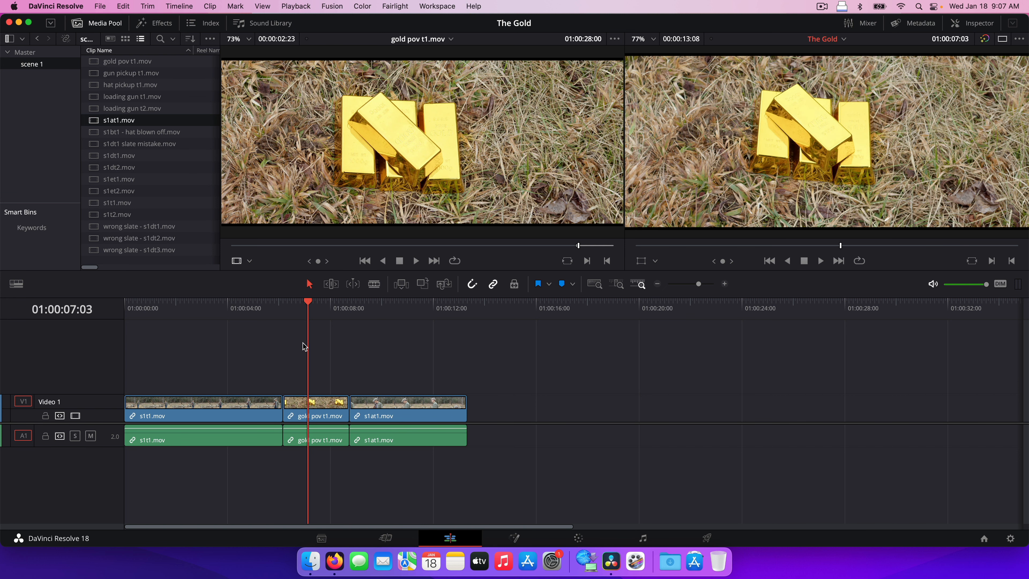
click(397, 313)
drag(578, 246, 369, 250)
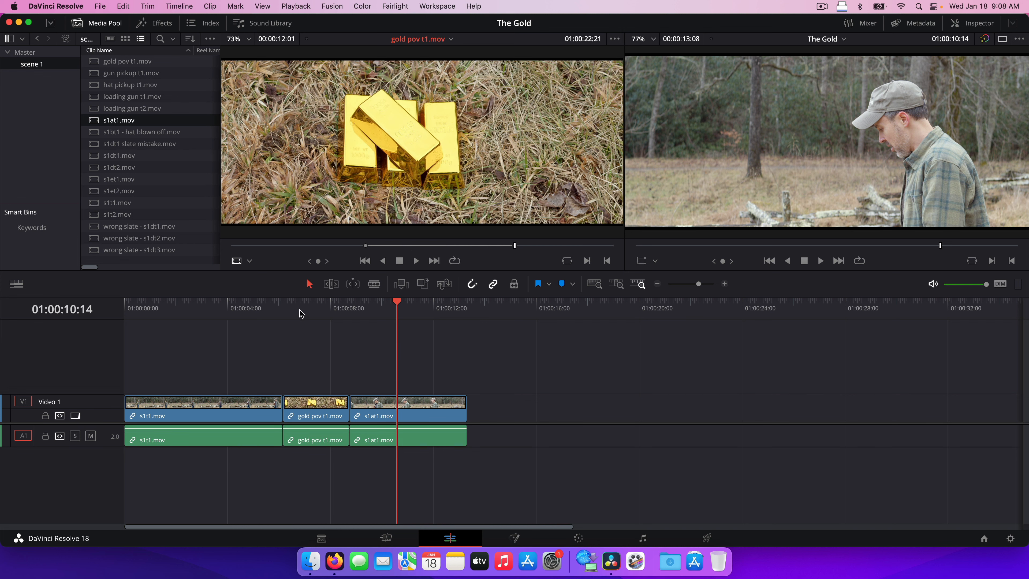
- Replace gold pov t1.mov on the timeline with the marked source footage and scrub through the replaced clip
click(301, 312)
drag(479, 131, 597, 135)
mouse_move(300, 302)
mouse_down()
mouse_move(285, 301)
mouse_move(316, 301)
mouse_move(284, 302)
mouse_up()
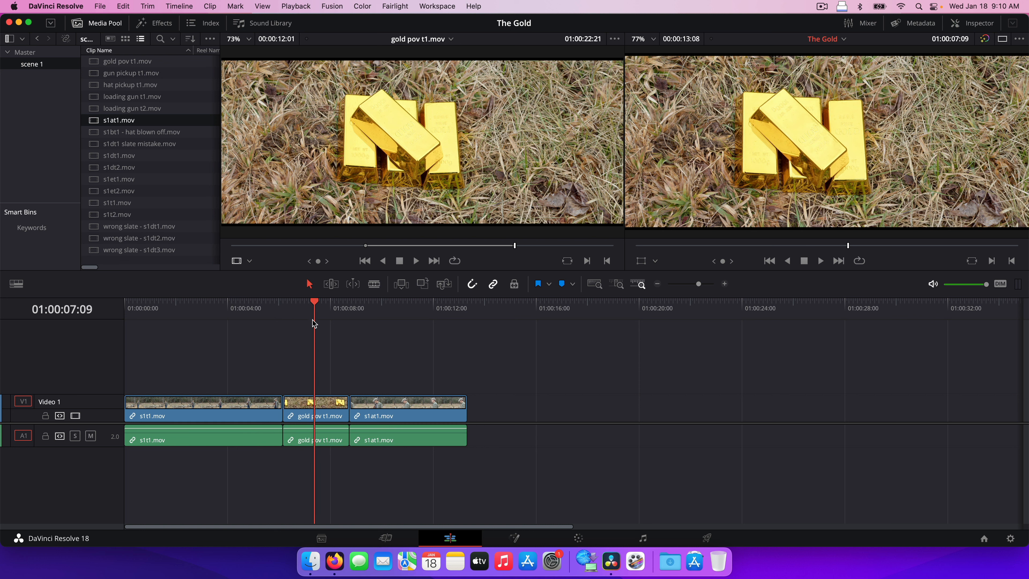
mouse_move(314, 303)
mouse_down()
mouse_move(330, 304)
mouse_move(302, 304)
mouse_up()
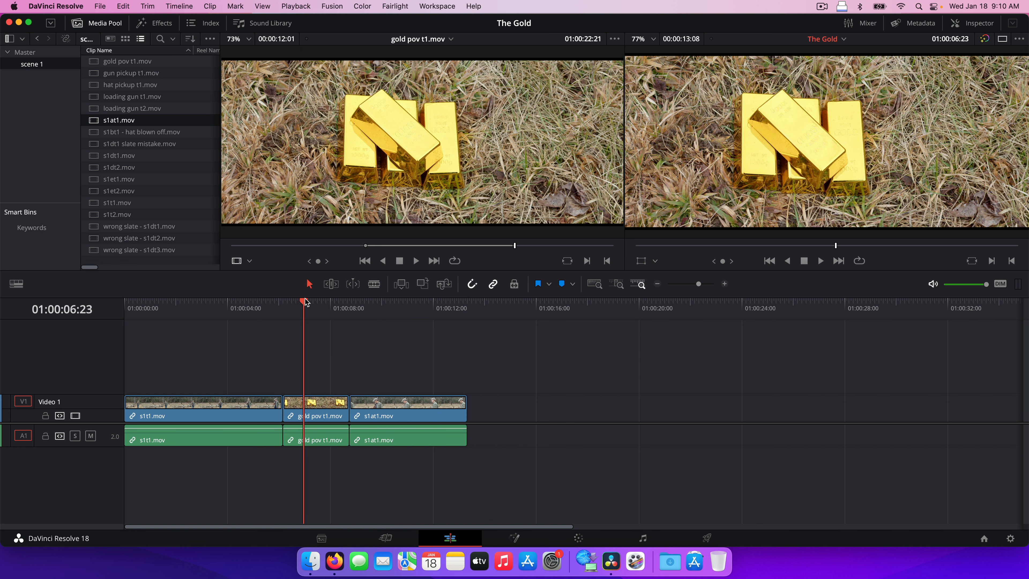
drag(305, 305, 321, 305)
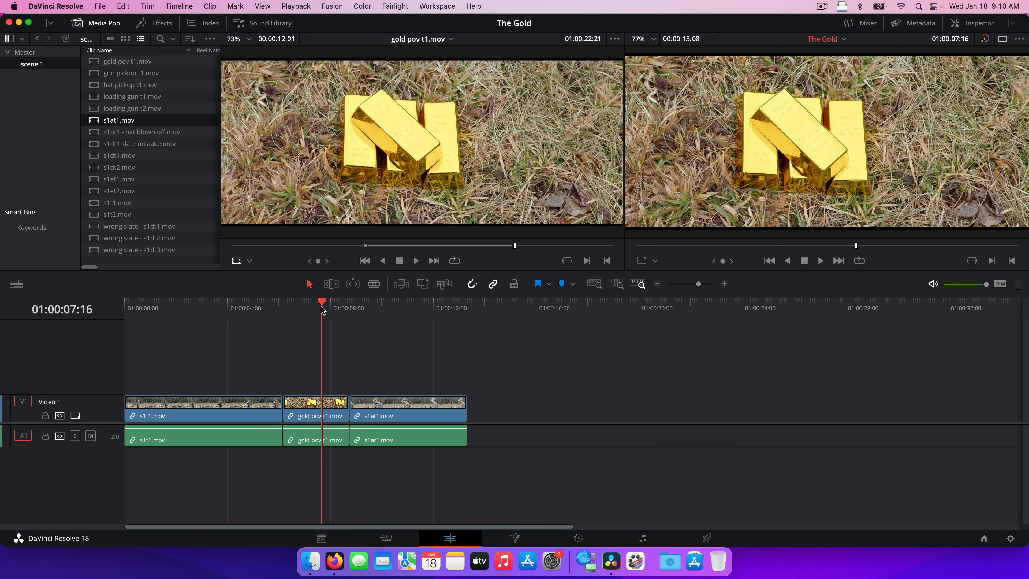
- Delete gold pov t1.mov from the timeline and insert its full marked source range at 01:00:06:04
drag(298, 307, 283, 307)
drag(421, 146, 892, 130)
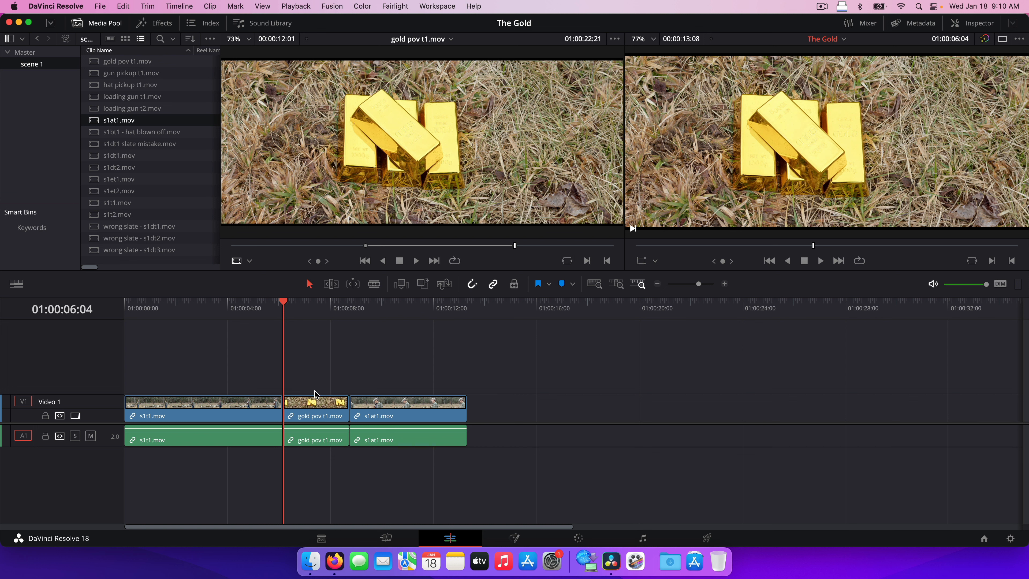
click(316, 415)
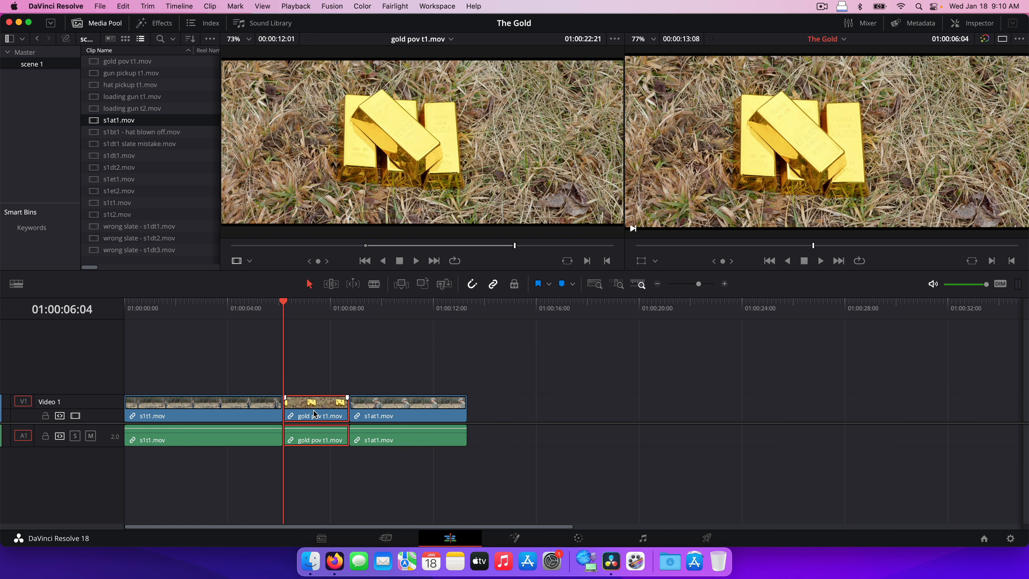
key(BackSpace)
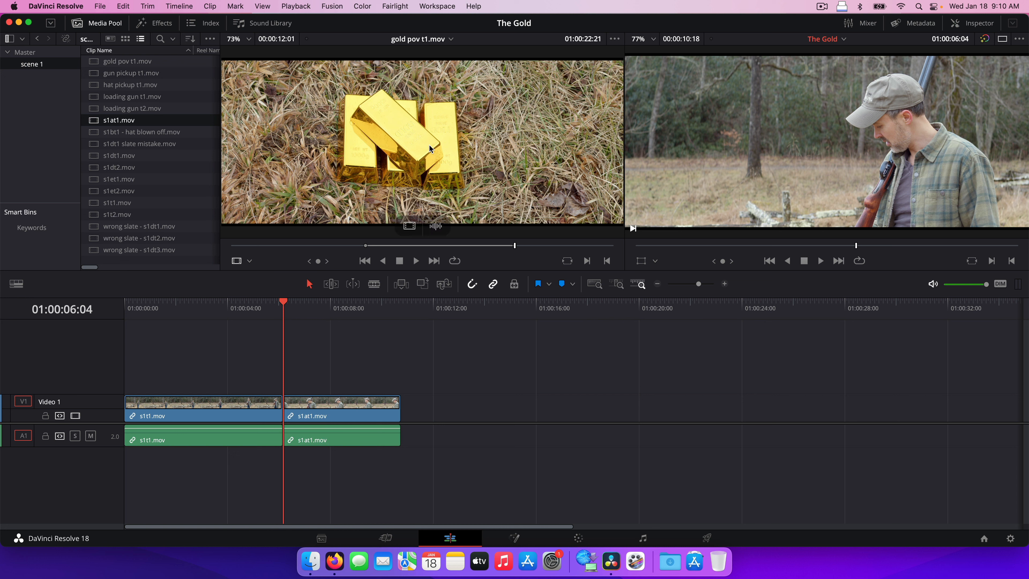
drag(396, 154, 977, 86)
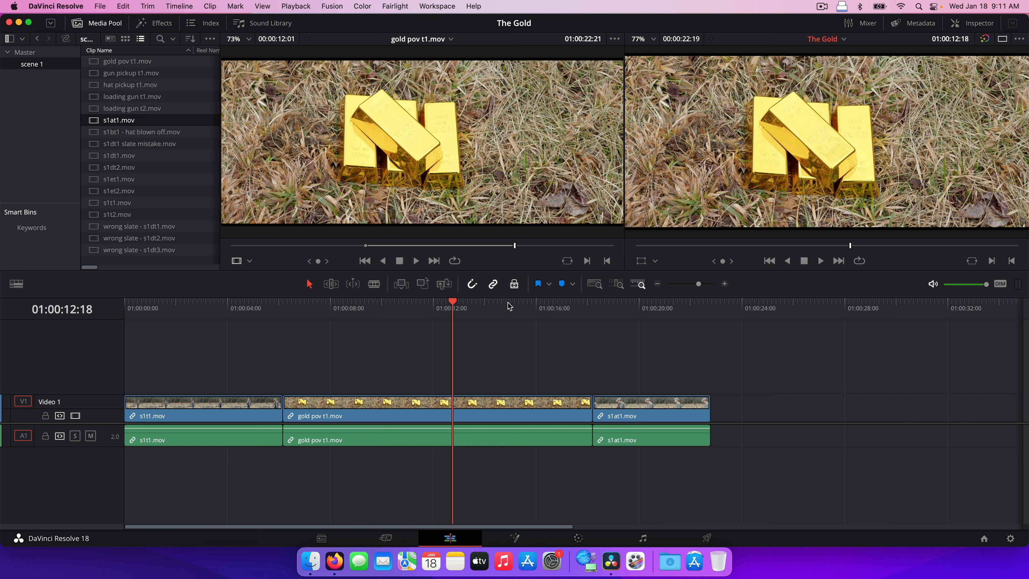
- Park the playhead at 01:00:13:16, view the scene 1 clips on the Media page, and return to the Edit page
click(477, 314)
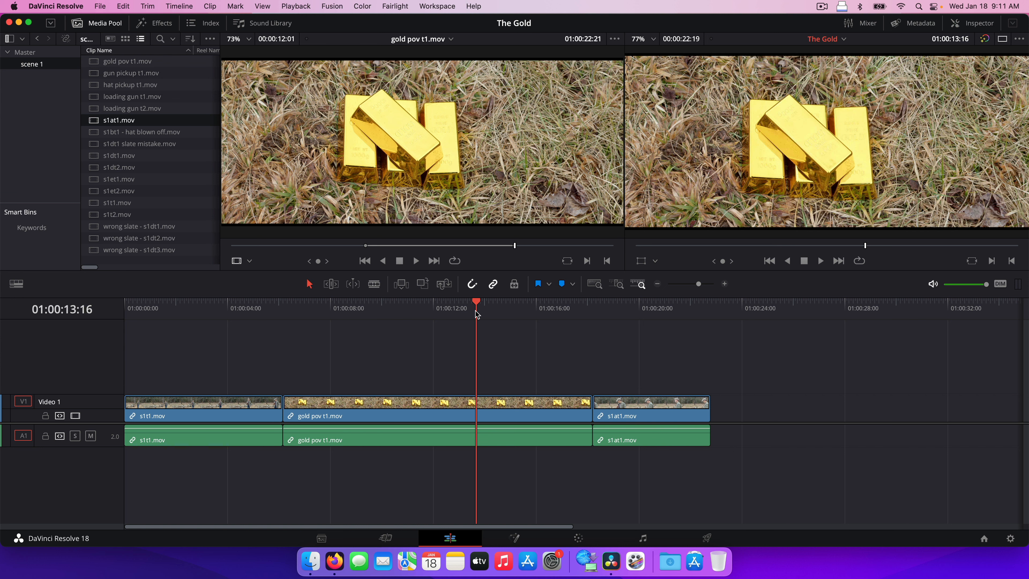
click(322, 540)
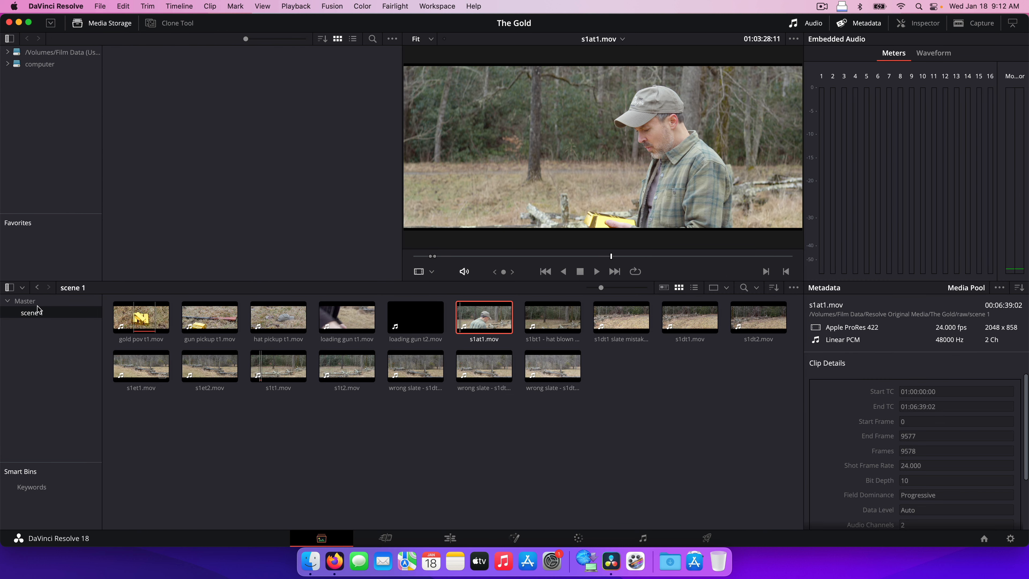
click(450, 538)
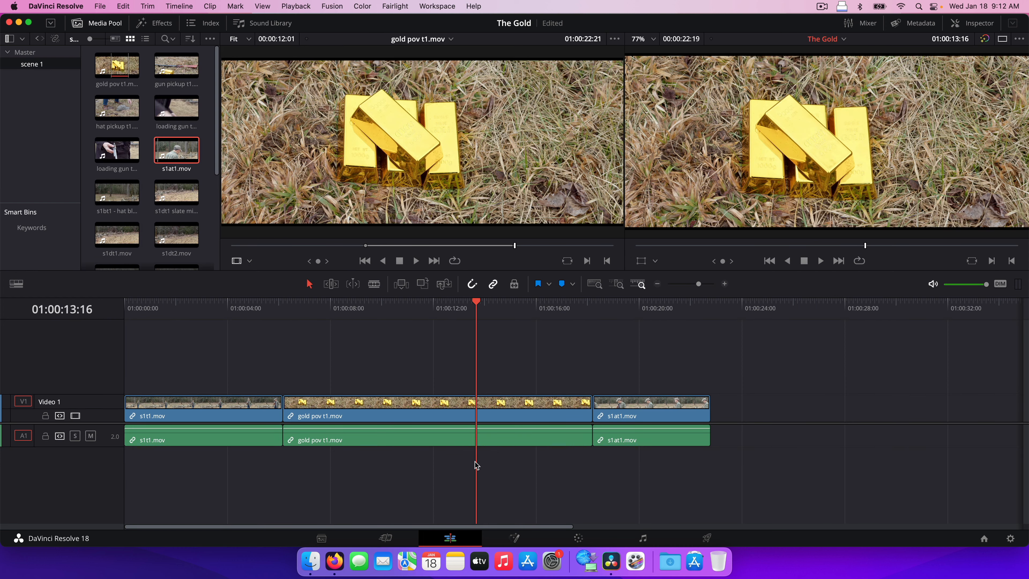